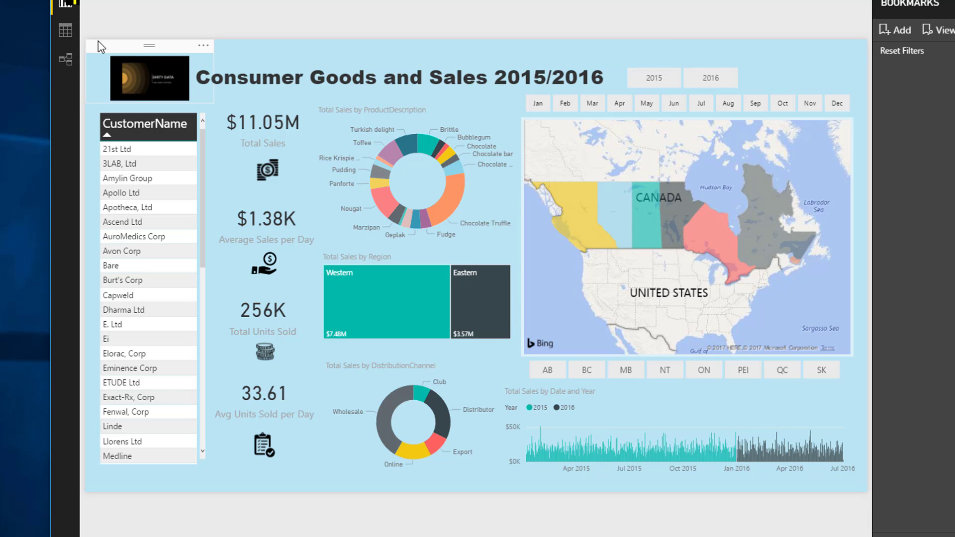
Reposition the logo image and the CustomerName list slightly on the Sales Summary page
{"action": "left_click_drag", "start_coordinate": [124, 55], "coordinate": [111, 49]}
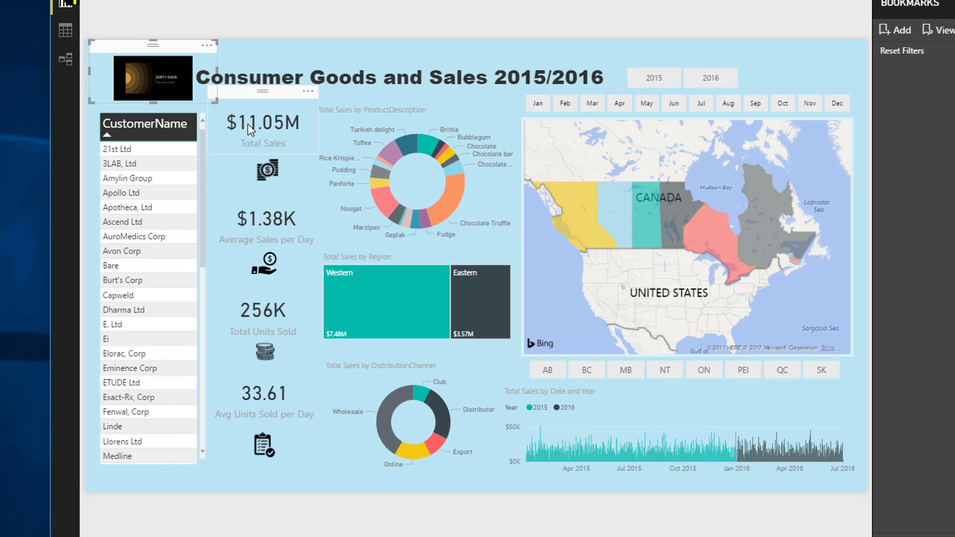
{"action": "left_click", "coordinate": [129, 108]}
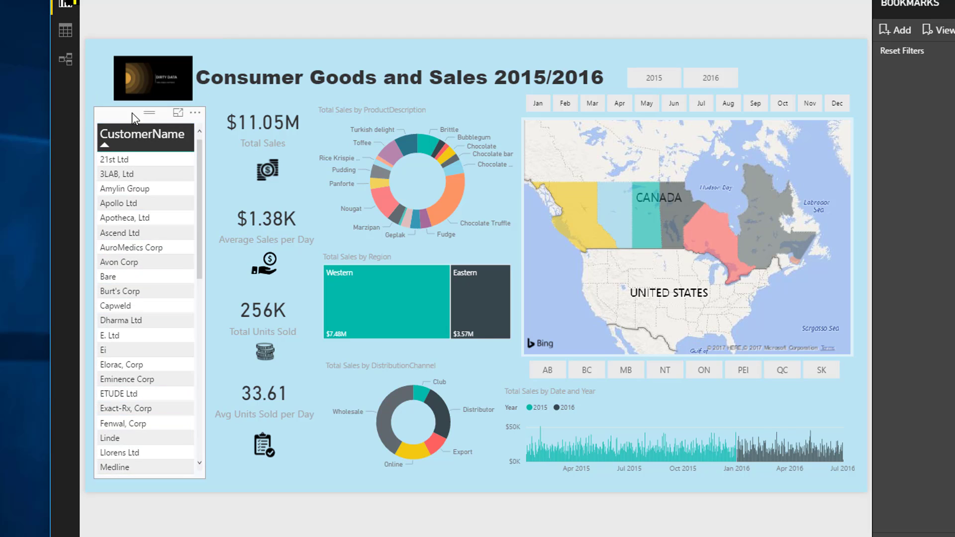
{"action": "left_click_drag", "start_coordinate": [132, 106], "coordinate": [134, 105]}
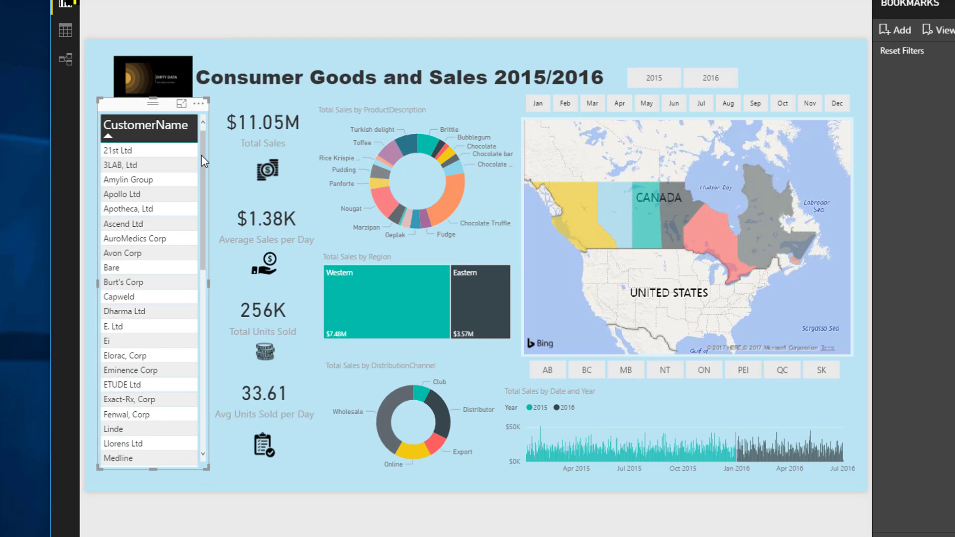
Look through the customer list and examine the donut charts of total sales by product description and distribution channel
{"action": "scroll", "coordinate": [201, 234], "scroll_direction": "down", "scroll_amount": 5}
{"action": "scroll", "coordinate": [204, 239], "scroll_direction": "down", "scroll_amount": 6}
{"action": "scroll", "coordinate": [216, 324], "scroll_direction": "up", "scroll_amount": 8}
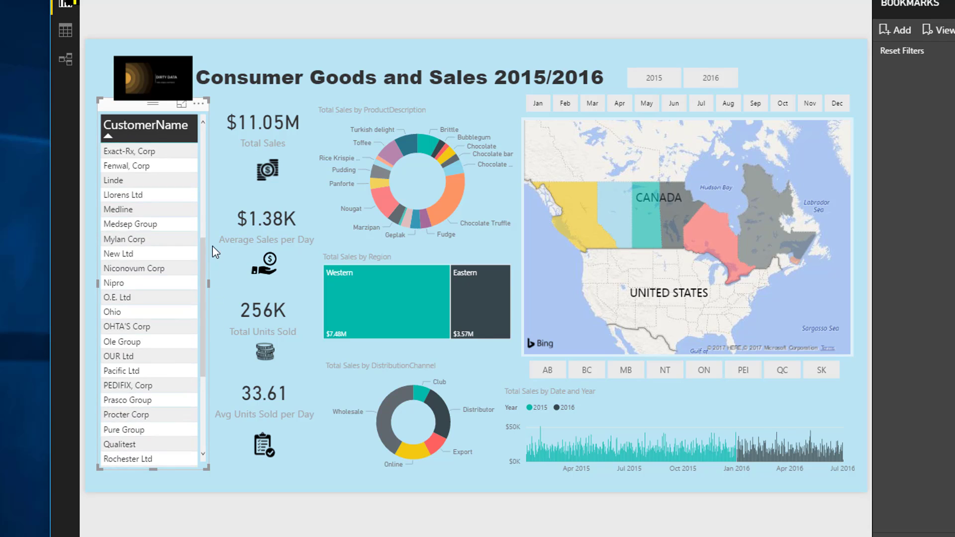
{"action": "scroll", "coordinate": [207, 153], "scroll_direction": "up", "scroll_amount": 2}
{"action": "scroll", "coordinate": [216, 432], "scroll_direction": "down", "scroll_amount": 6}
{"action": "scroll", "coordinate": [221, 145], "scroll_direction": "up", "scroll_amount": 6}
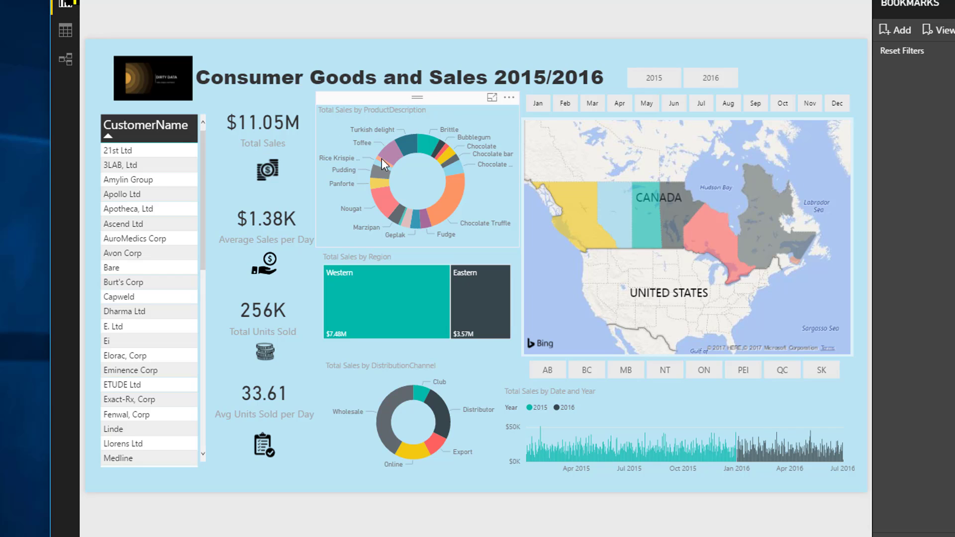
{"action": "mouse_move", "coordinate": [421, 139]}
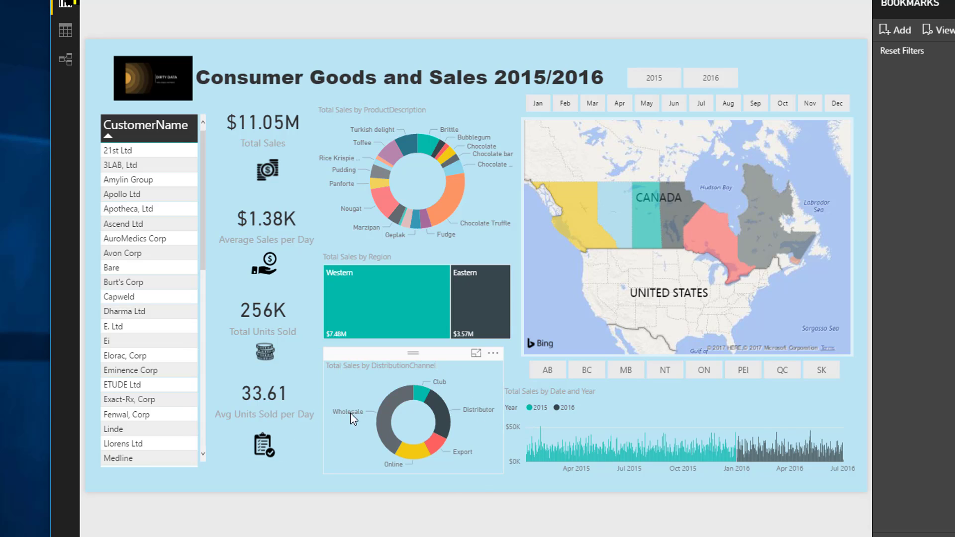
{"action": "mouse_move", "coordinate": [390, 425]}
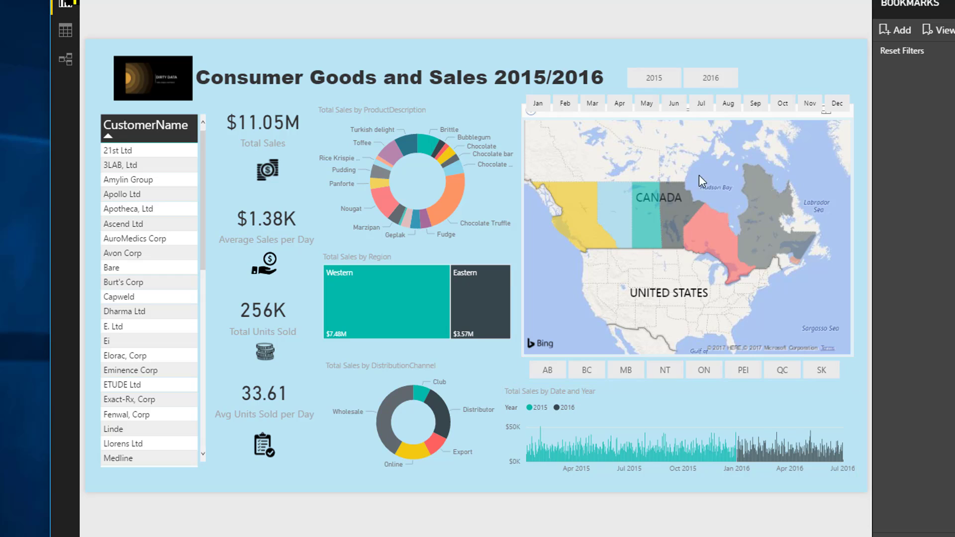
Examine total sales by province on the Canada map, zooming in on Alberta and back out
{"action": "mouse_move", "coordinate": [651, 242]}
{"action": "mouse_move", "coordinate": [645, 202]}
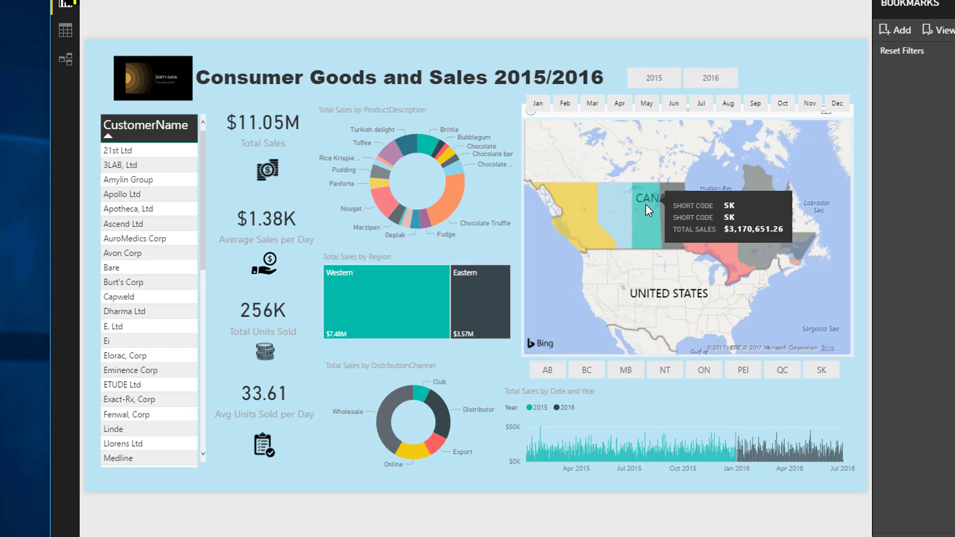
{"action": "mouse_move", "coordinate": [646, 204]}
{"action": "left_mouse_down"}
{"action": "mouse_move", "coordinate": [663, 218]}
{"action": "mouse_move", "coordinate": [570, 209]}
{"action": "mouse_move", "coordinate": [655, 194]}
{"action": "left_mouse_up"}
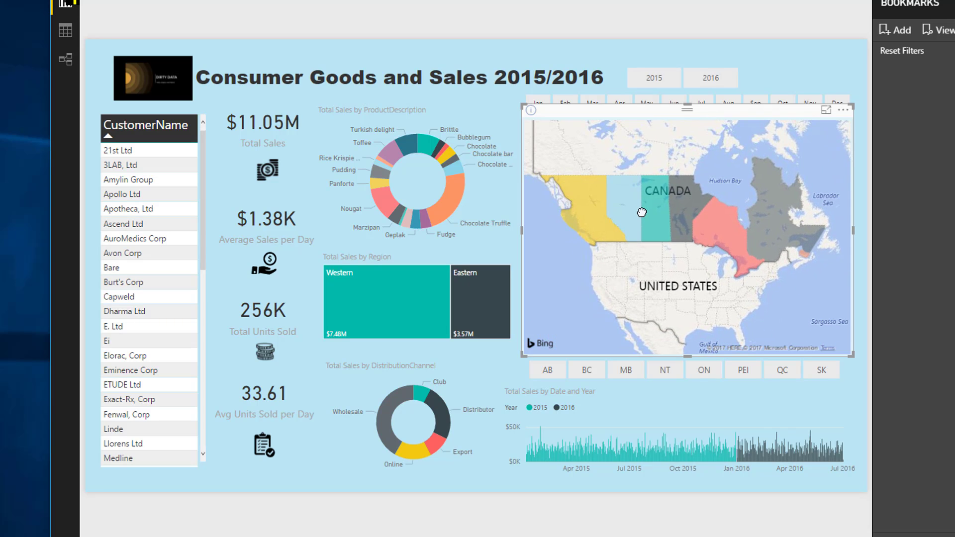
{"action": "mouse_move", "coordinate": [641, 212]}
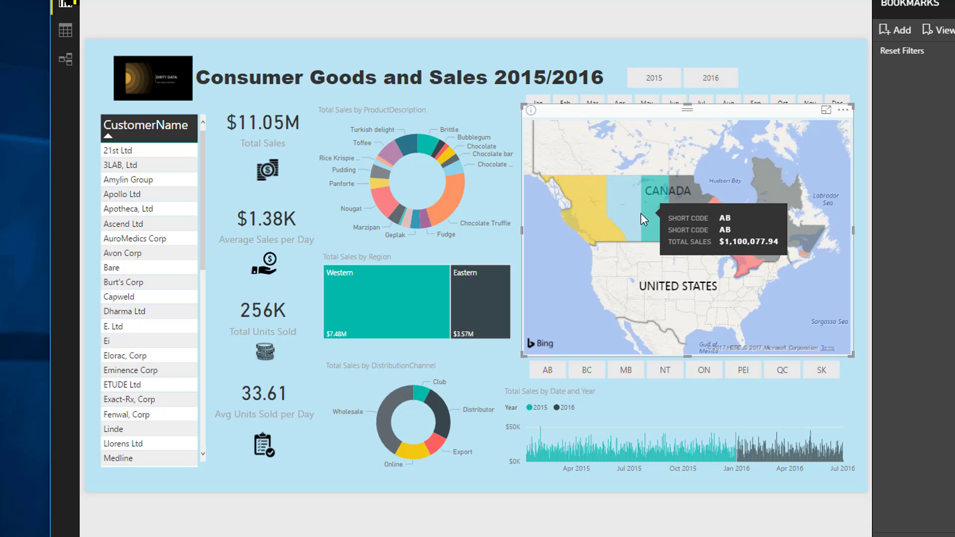
{"action": "scroll", "coordinate": [661, 218], "scroll_direction": "up", "scroll_amount": 2}
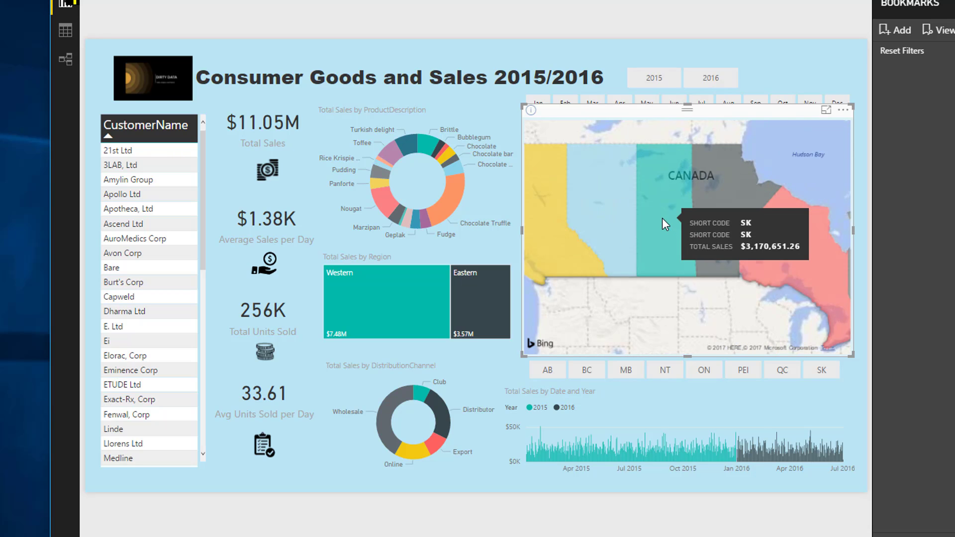
{"action": "scroll", "coordinate": [613, 260], "scroll_direction": "up", "scroll_amount": 2}
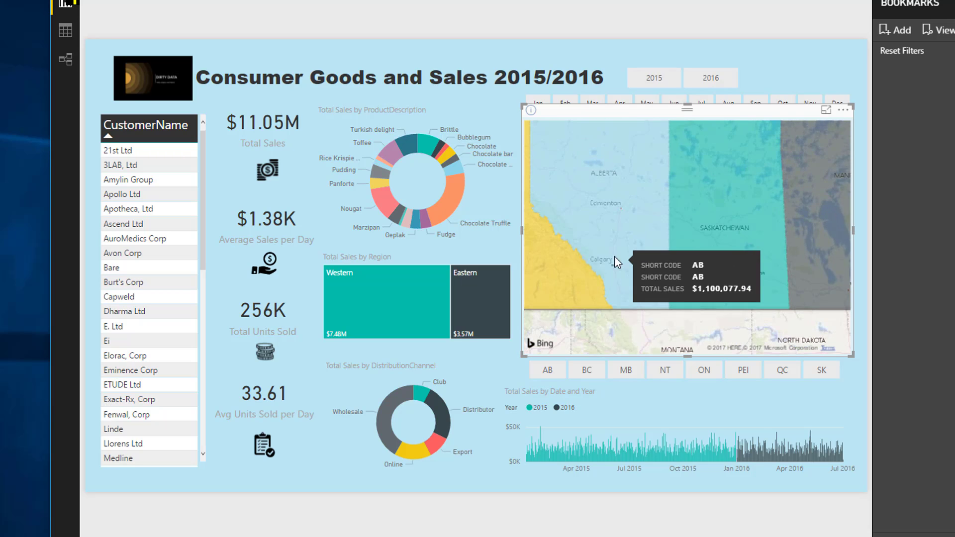
{"action": "scroll", "coordinate": [610, 172], "scroll_direction": "up", "scroll_amount": 2}
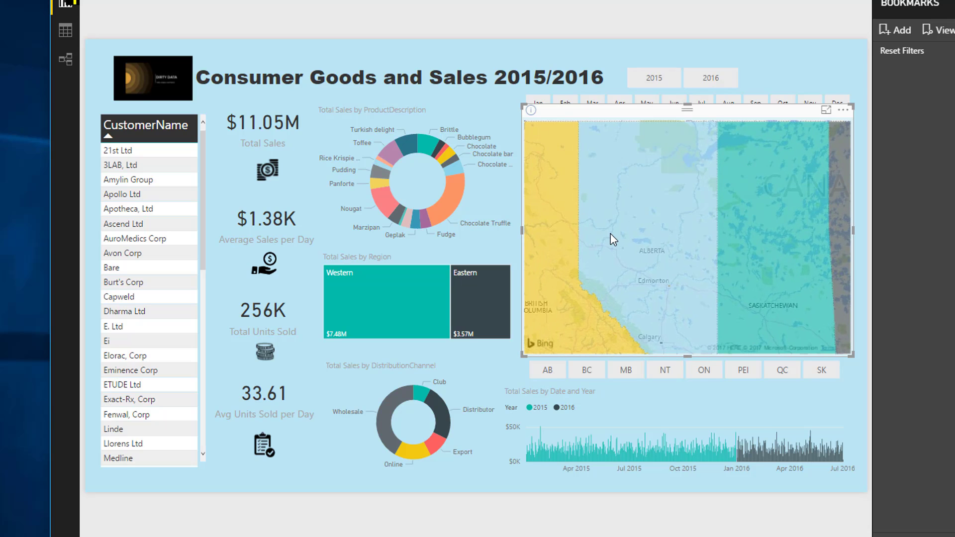
{"action": "mouse_move", "coordinate": [641, 169]}
{"action": "left_mouse_down"}
{"action": "mouse_move", "coordinate": [670, 199]}
{"action": "mouse_move", "coordinate": [655, 162]}
{"action": "left_mouse_up"}
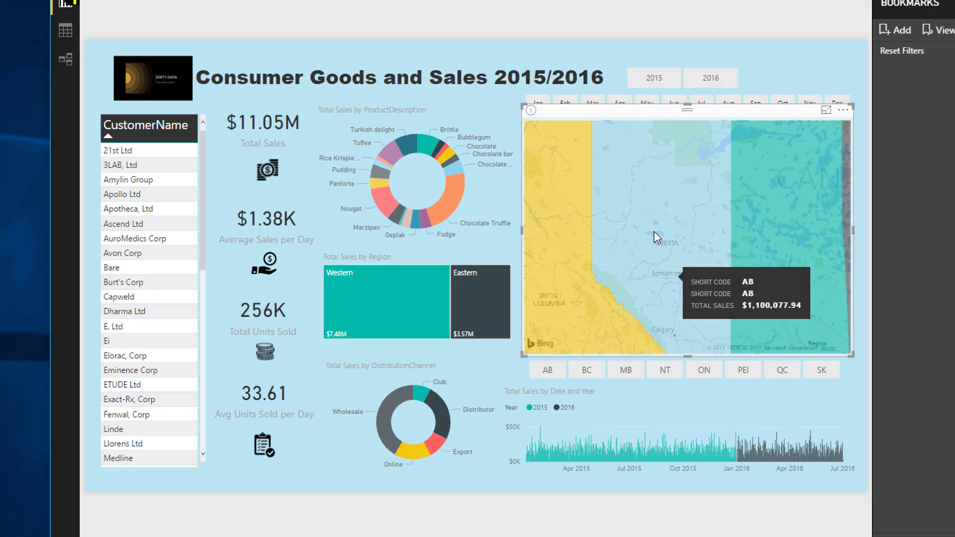
{"action": "scroll", "coordinate": [664, 276], "scroll_direction": "up", "scroll_amount": 1}
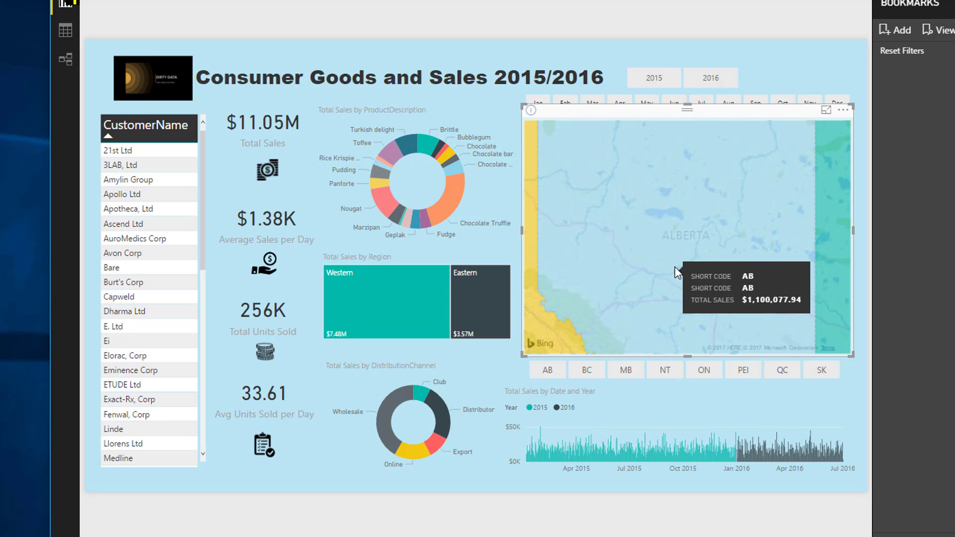
{"action": "scroll", "coordinate": [750, 313], "scroll_direction": "up", "scroll_amount": 1}
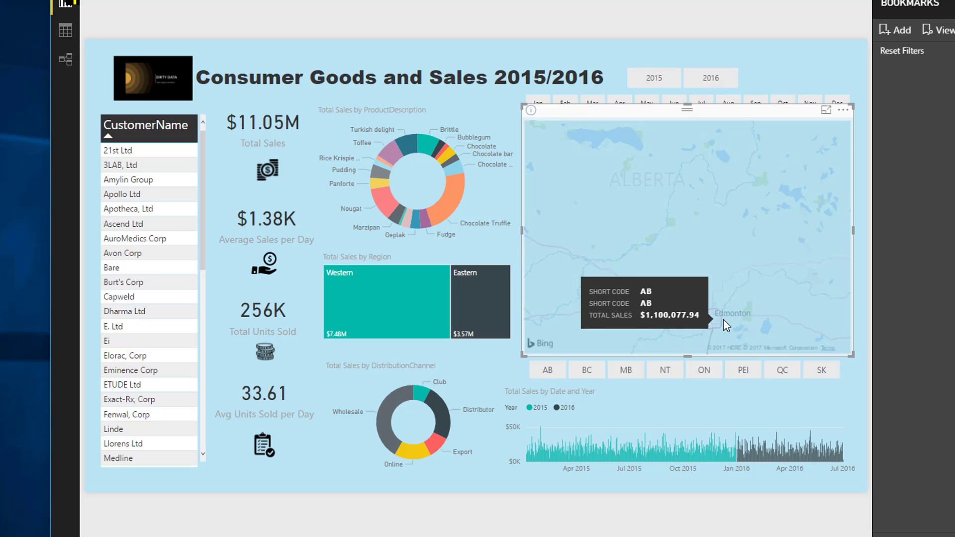
{"action": "scroll", "coordinate": [696, 277], "scroll_direction": "down", "scroll_amount": 1}
{"action": "scroll", "coordinate": [696, 277], "scroll_direction": "down", "scroll_amount": 2}
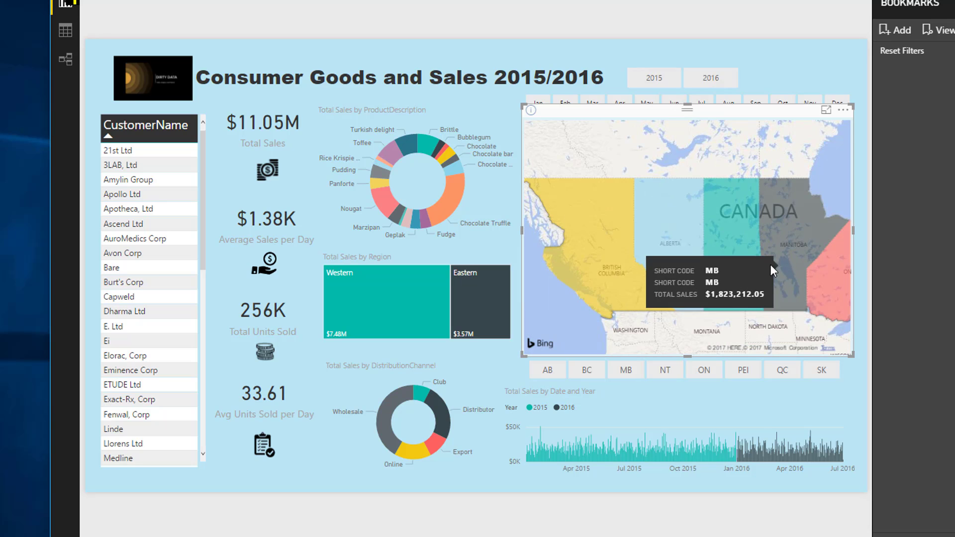
{"action": "left_click_drag", "start_coordinate": [769, 264], "coordinate": [718, 244]}
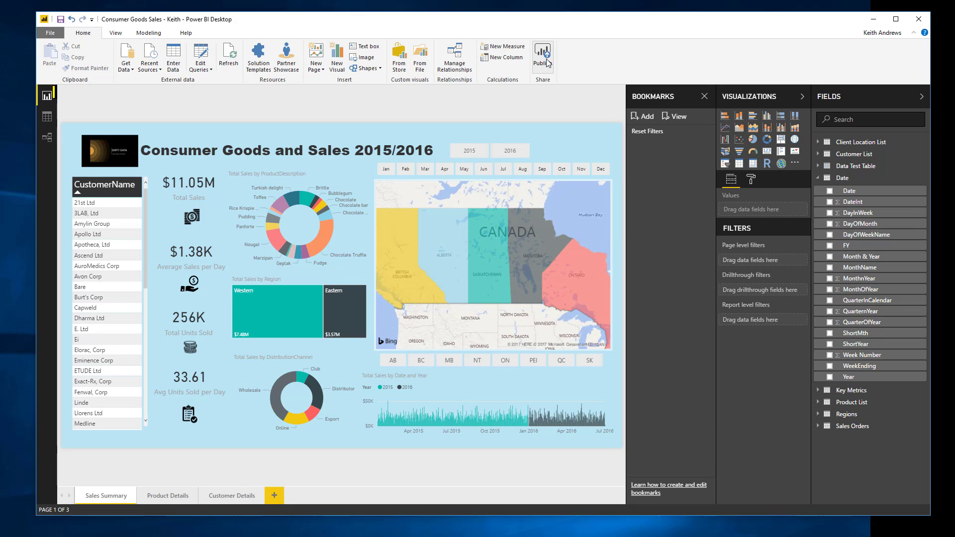
Publish the report to My workspace, replacing the existing dataset, and open the published report in the Power BI service
{"action": "left_click", "coordinate": [547, 63]}
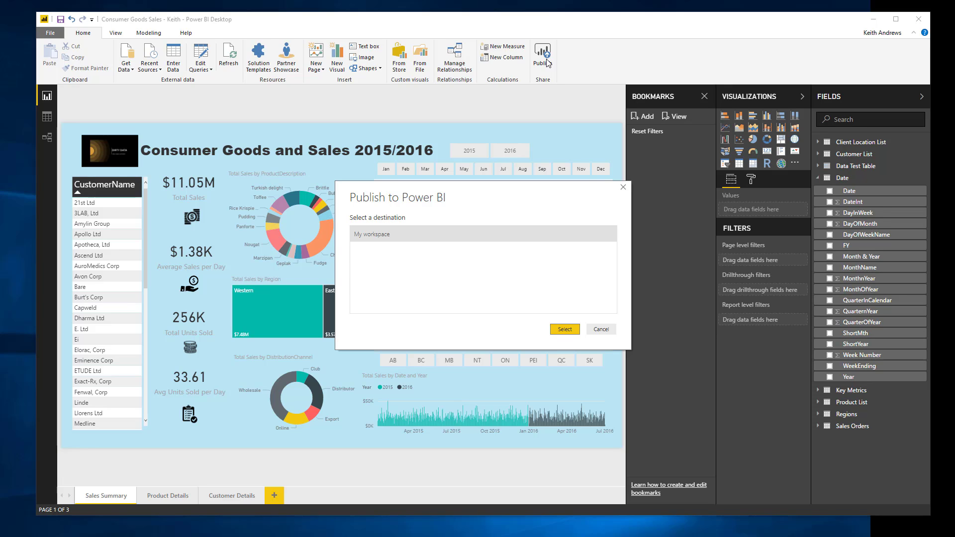
{"action": "left_click", "coordinate": [564, 328]}
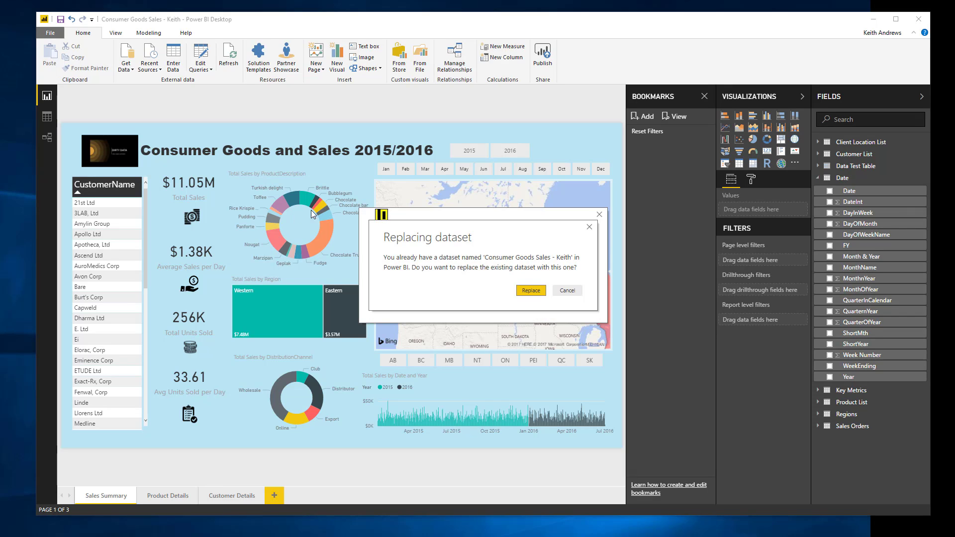
{"action": "left_click", "coordinate": [530, 293]}
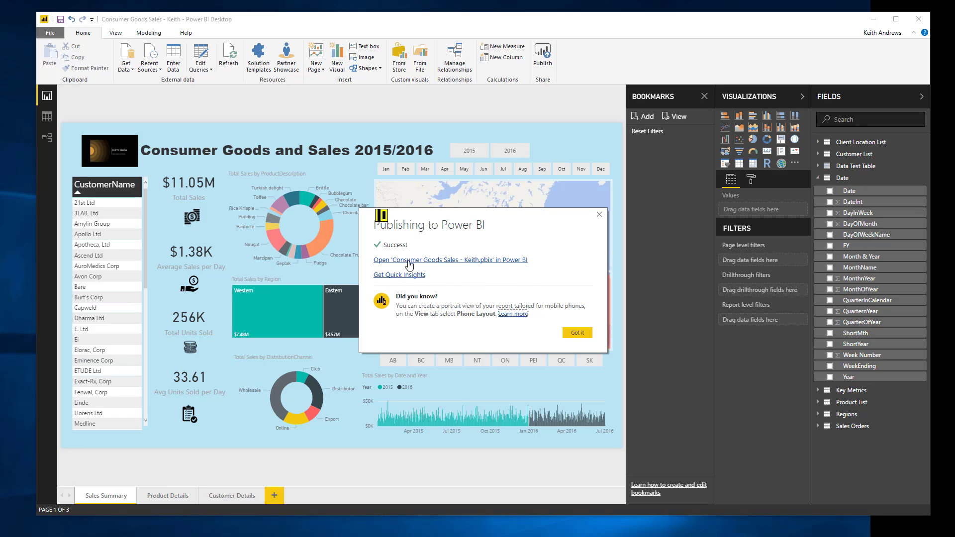
{"action": "left_click", "coordinate": [456, 260]}
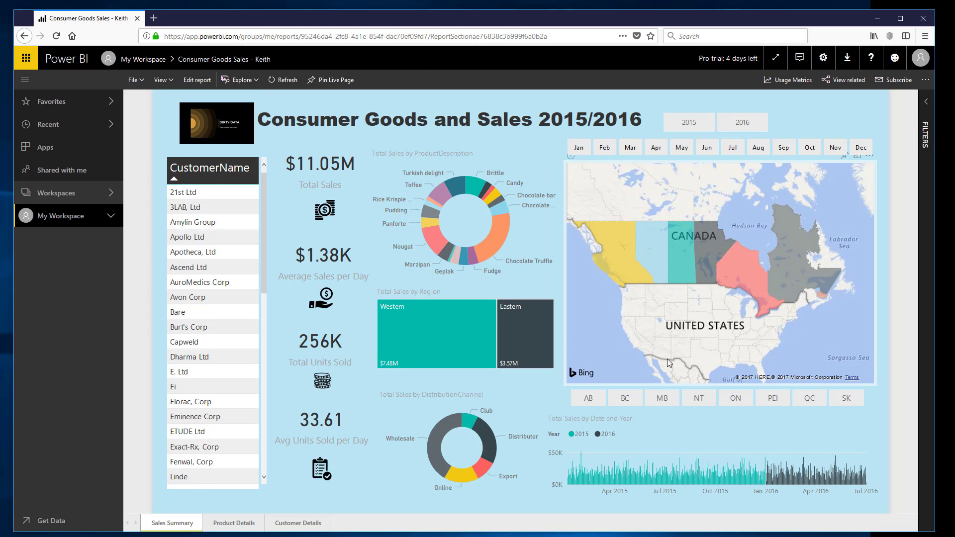
Filter the report to 21st Ltd, Amylin Group and Apollo Ltd together, and clear the customer selection
{"action": "mouse_move", "coordinate": [507, 318]}
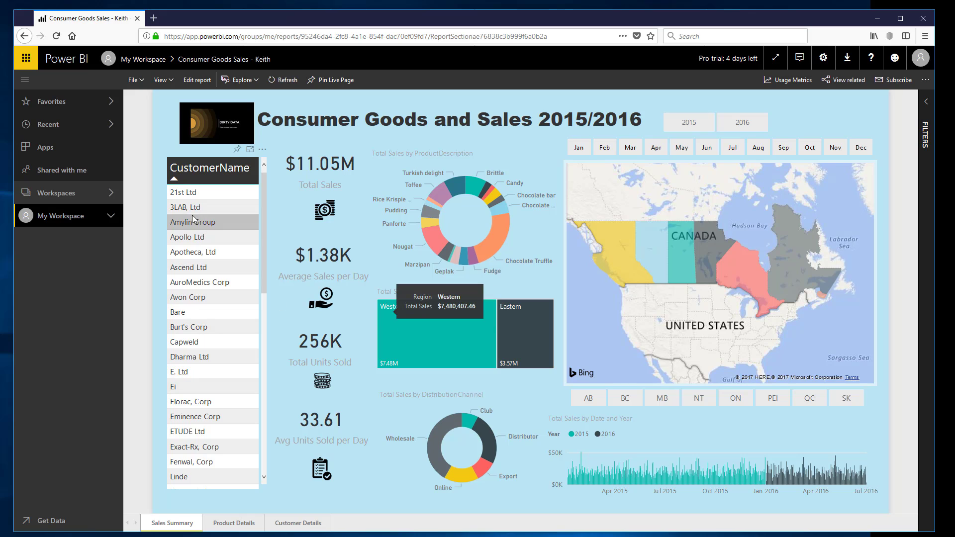
{"action": "left_click", "coordinate": [204, 192]}
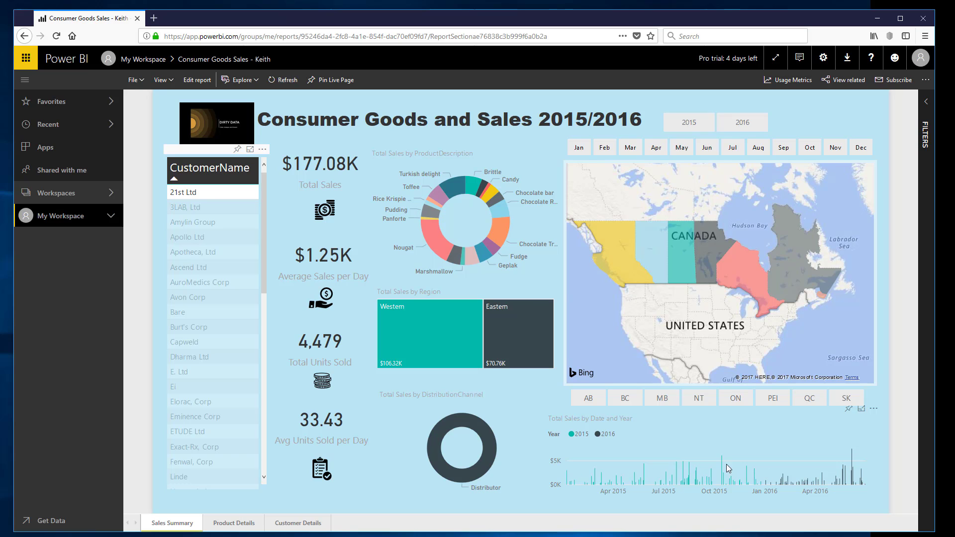
{"action": "left_click", "coordinate": [177, 221]}
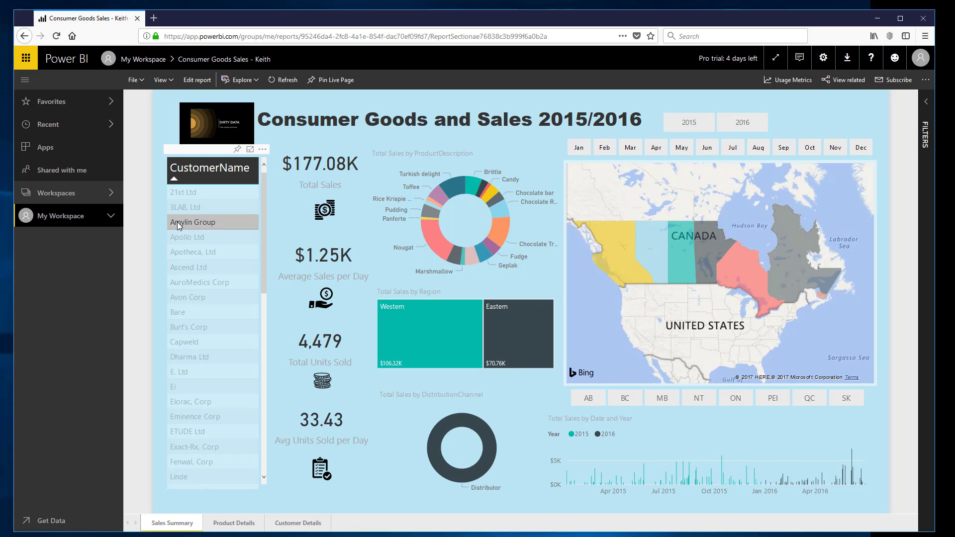
{"action": "left_click", "coordinate": [185, 192], "text": "ctrl"}
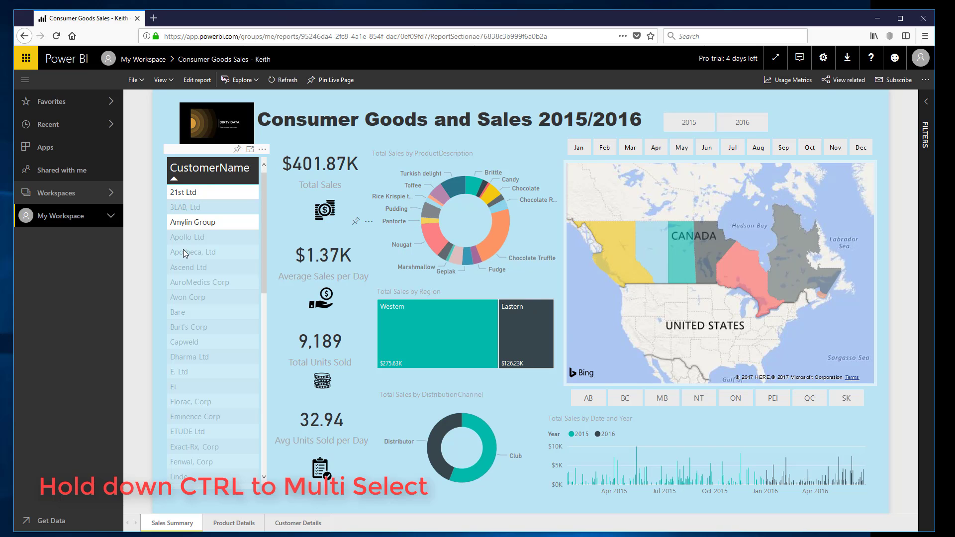
{"action": "left_click", "coordinate": [179, 237], "text": "ctrl"}
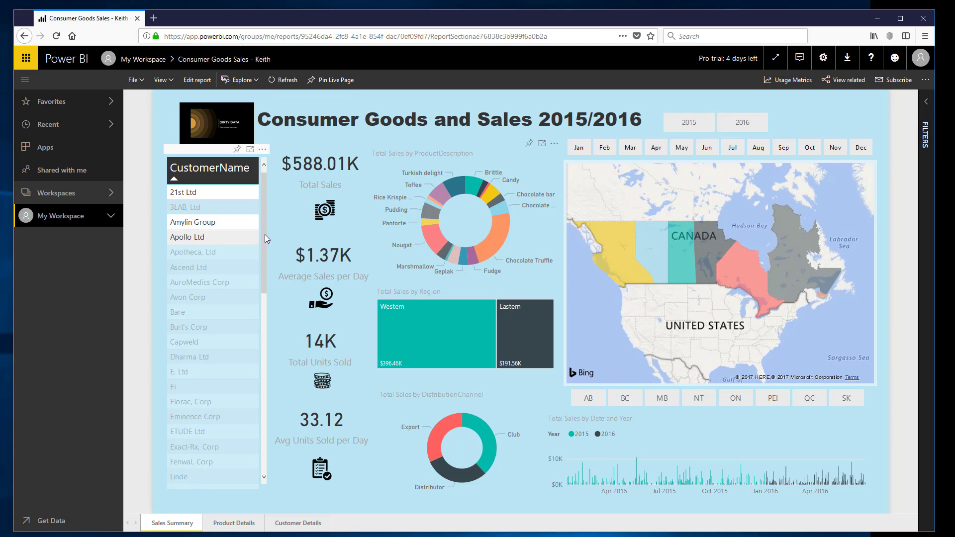
{"action": "left_click", "coordinate": [194, 192]}
{"action": "left_click", "coordinate": [212, 193]}
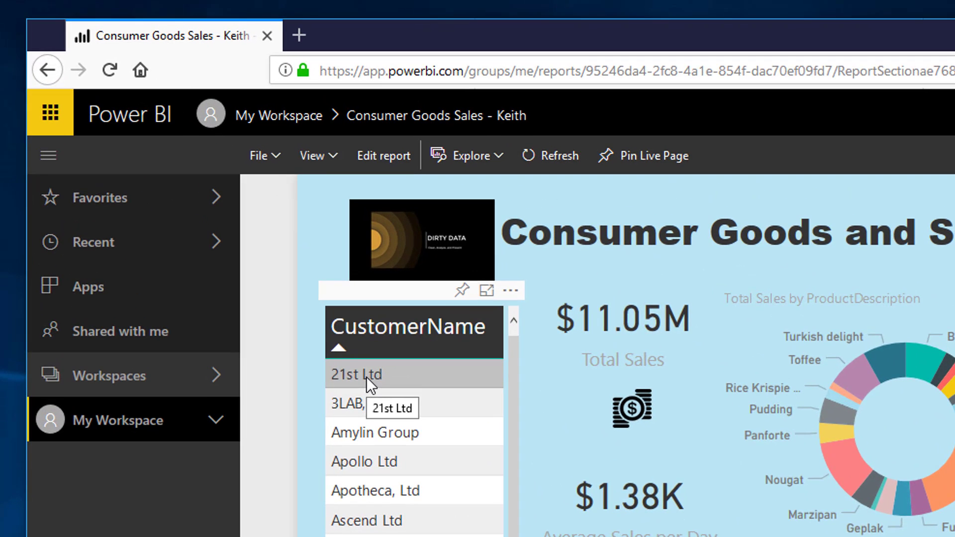
Turn on the Bookmarks pane for the published report
{"action": "left_click", "coordinate": [314, 158]}
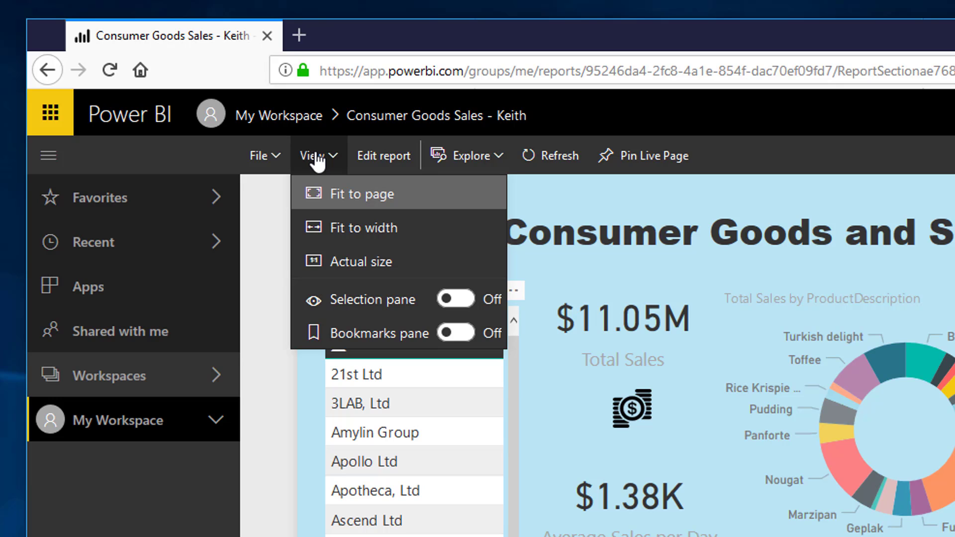
{"action": "left_click", "coordinate": [453, 333]}
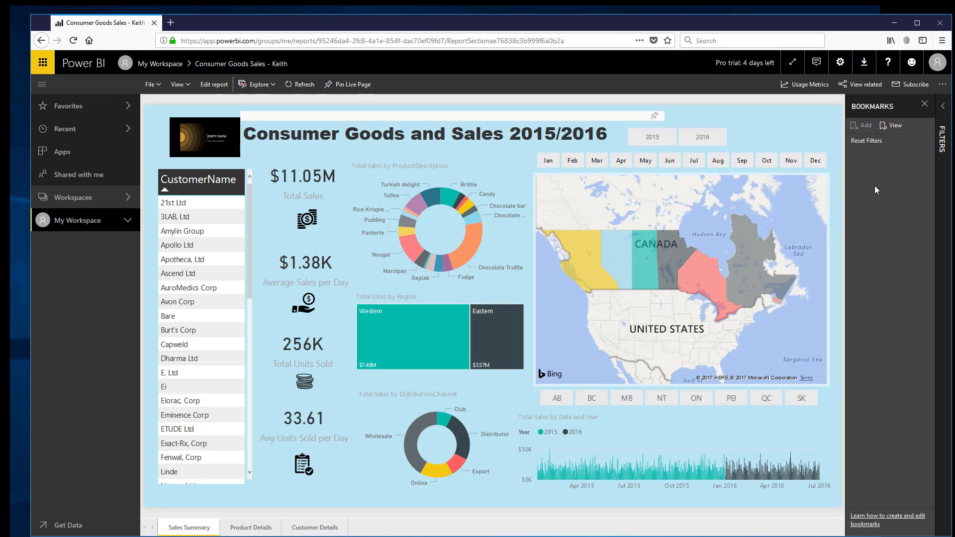
Filter the report to Apotheca, Ltd, Avon Corp, Capweld and Dharma Ltd, and clear the selection with the Reset Filters bookmark
{"action": "left_click", "coordinate": [167, 259]}
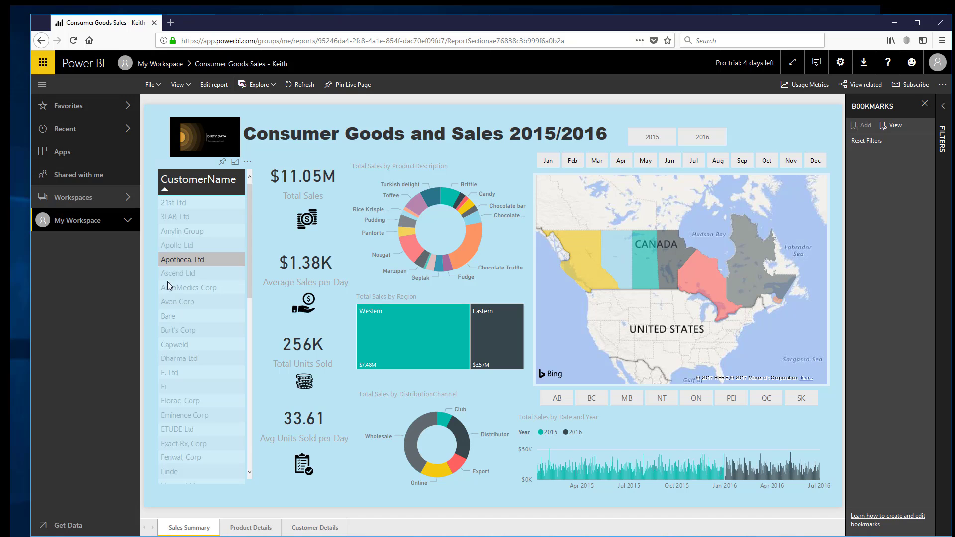
{"action": "left_click", "coordinate": [170, 302], "text": "ctrl"}
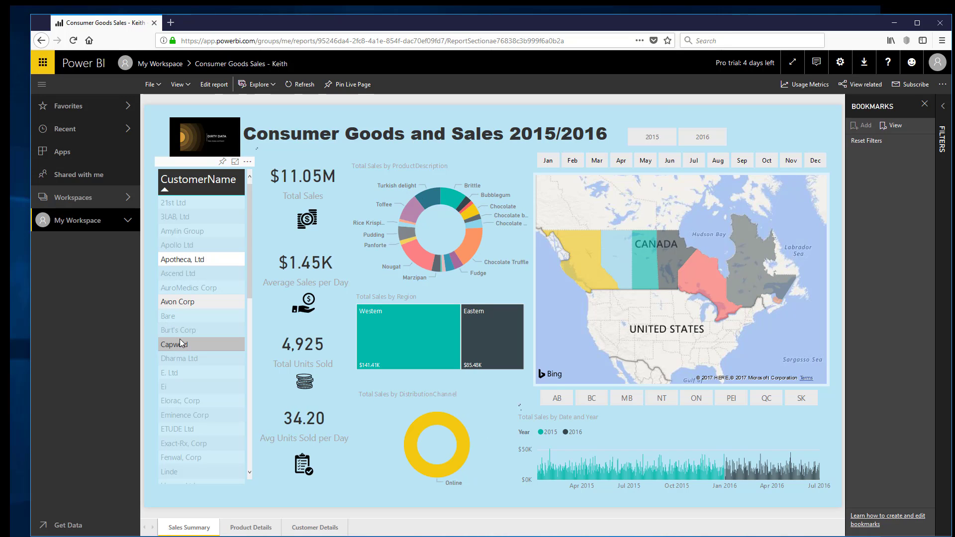
{"action": "left_click", "coordinate": [180, 343], "text": "ctrl"}
{"action": "left_click", "coordinate": [186, 359], "text": "ctrl"}
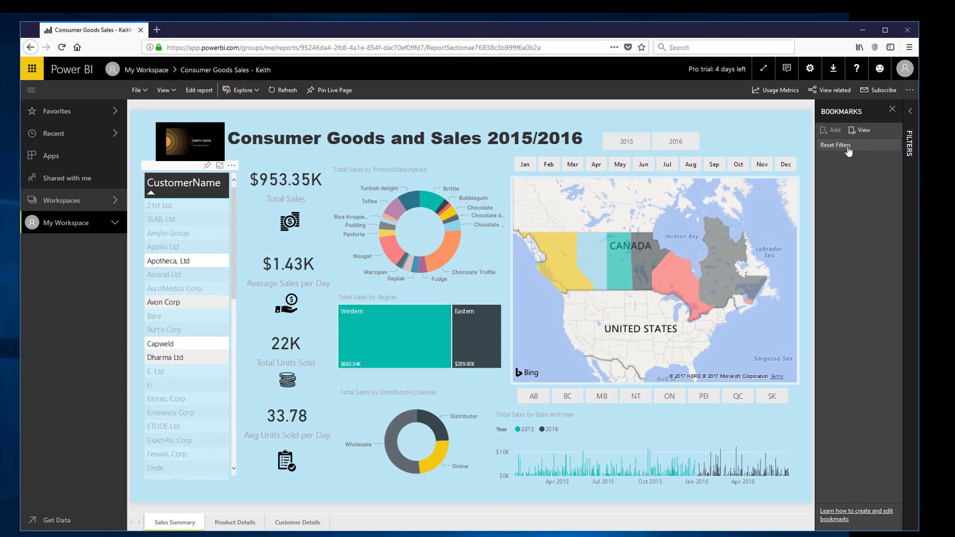
{"action": "left_click", "coordinate": [847, 147]}
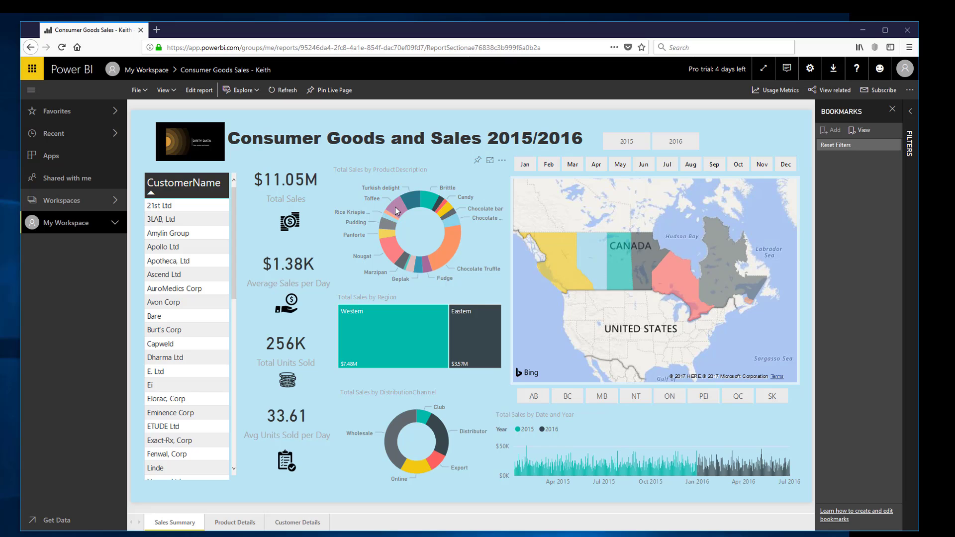
{"action": "mouse_move", "coordinate": [397, 212]}
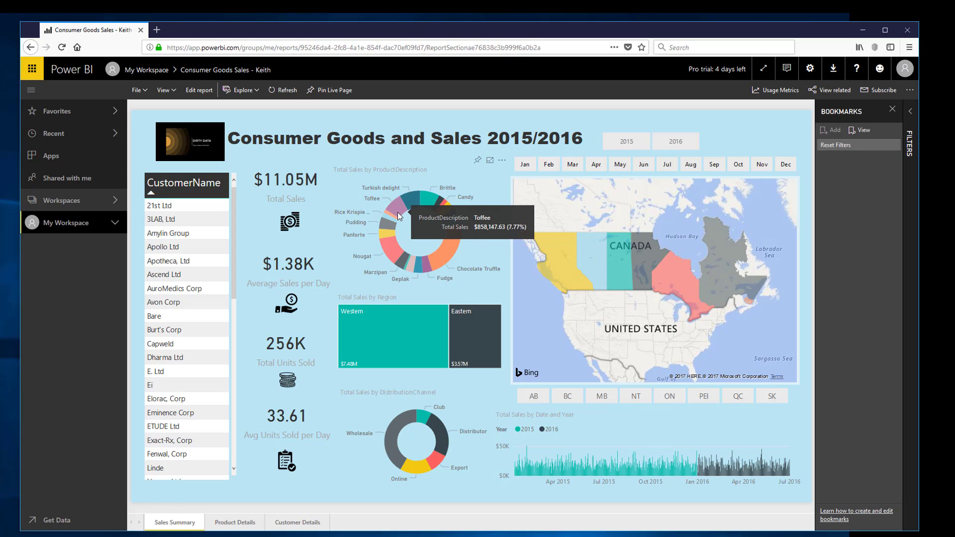
Filter the report to Toffee, Pudding and Nougat together in the product chart, and clear the selection with the Reset Filters bookmark
{"action": "left_click", "coordinate": [398, 212]}
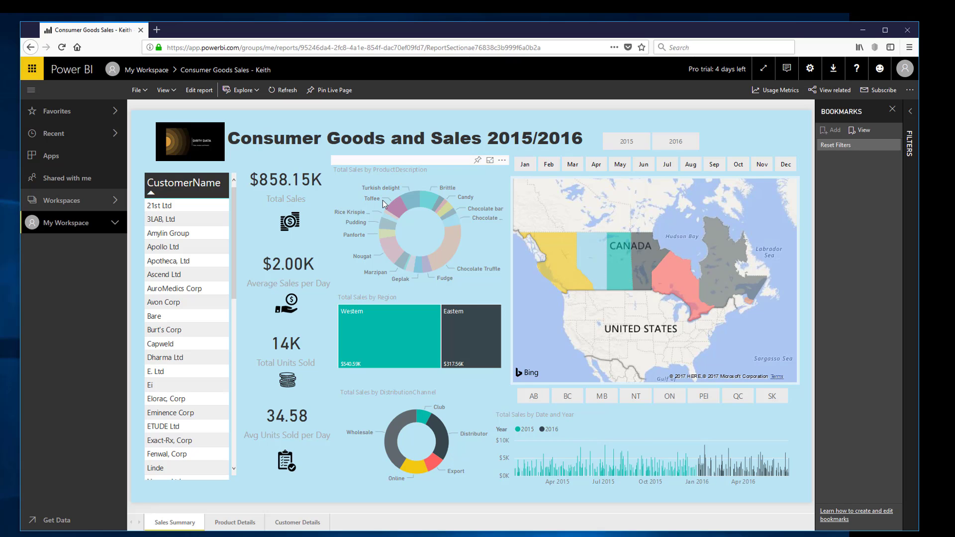
{"action": "left_click", "coordinate": [389, 227], "text": "ctrl"}
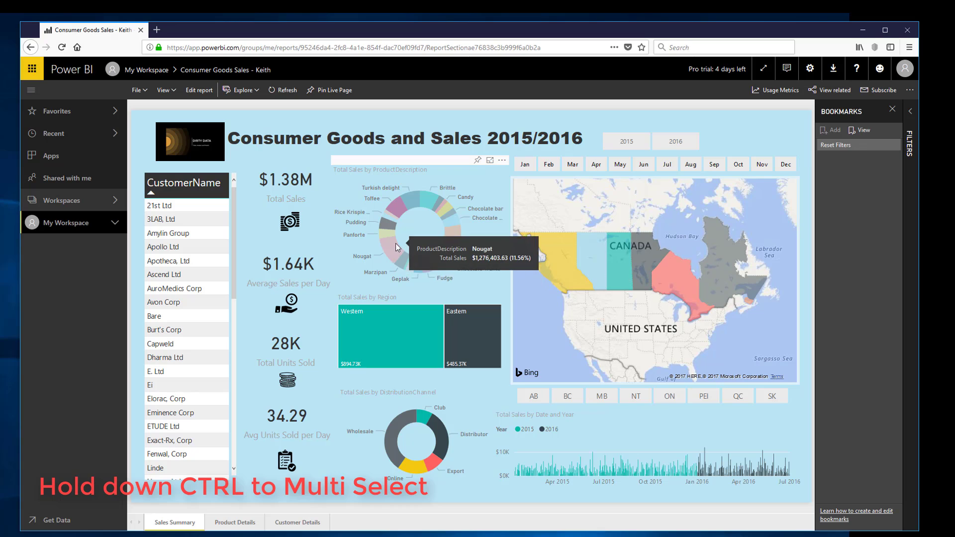
{"action": "left_click", "coordinate": [391, 267], "text": "ctrl"}
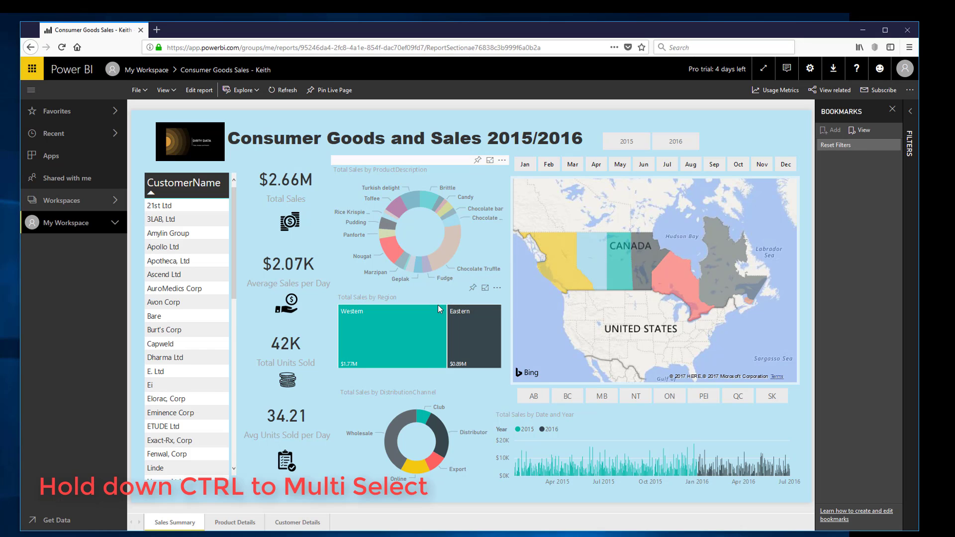
{"action": "left_click", "coordinate": [840, 145]}
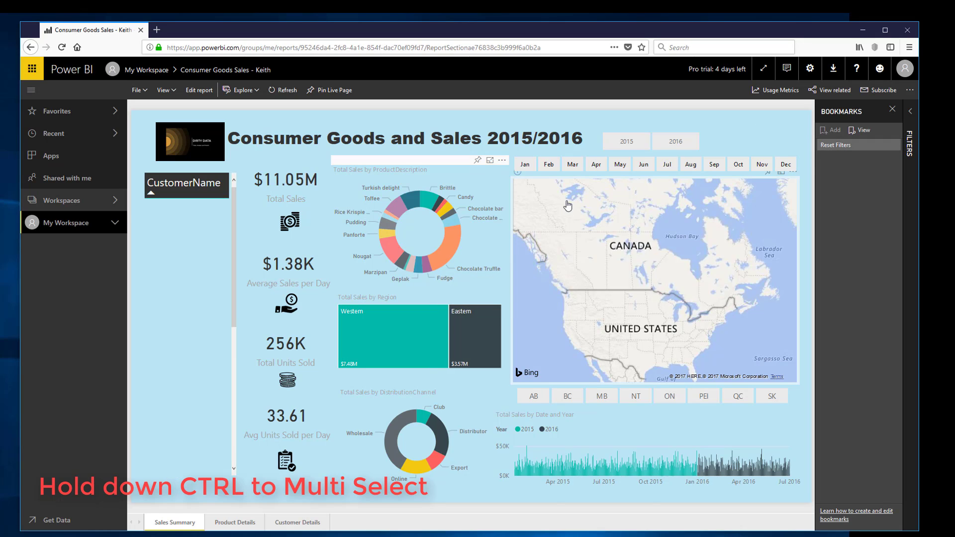
Filter the report to the Western region, switch to the Eastern region, and restore the full view with the Reset Filters bookmark
{"action": "left_click", "coordinate": [408, 322]}
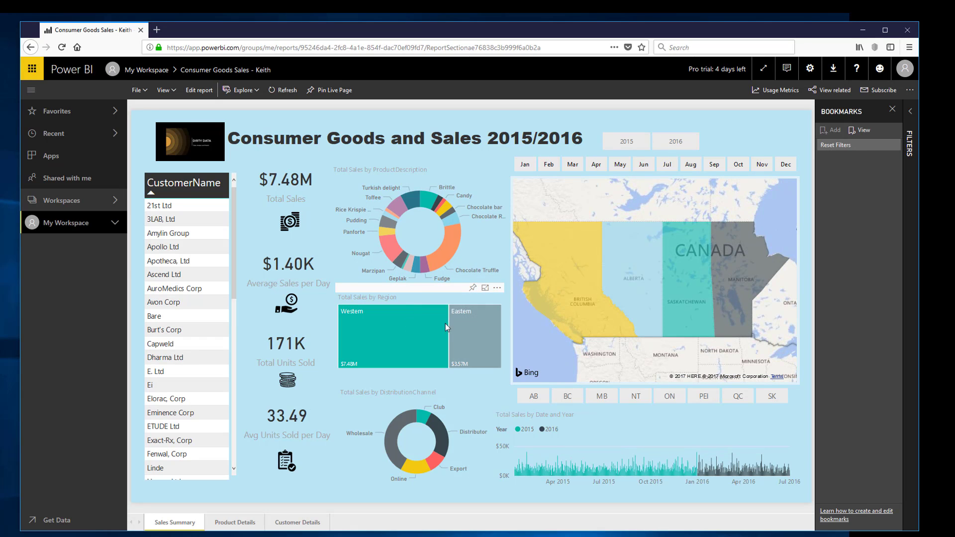
{"action": "left_click", "coordinate": [471, 327]}
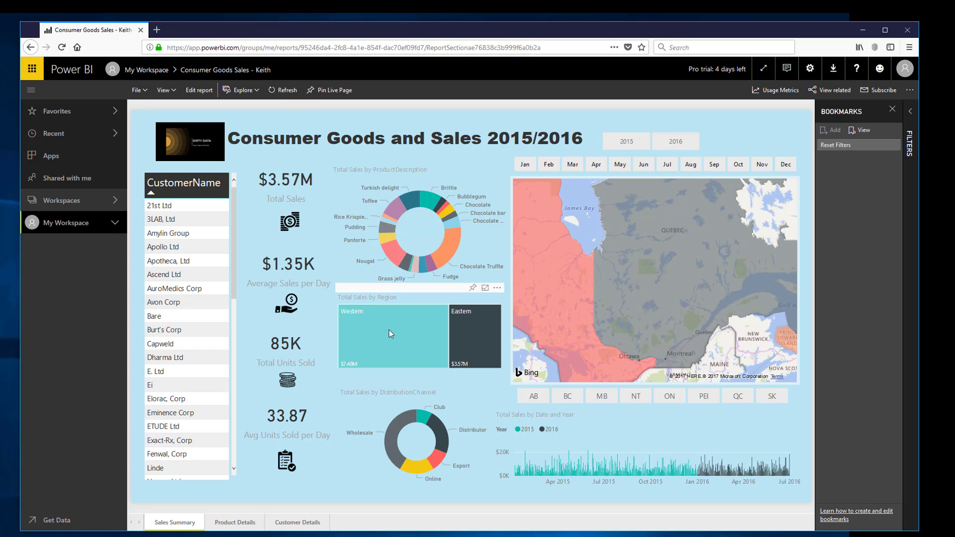
{"action": "left_click", "coordinate": [837, 145]}
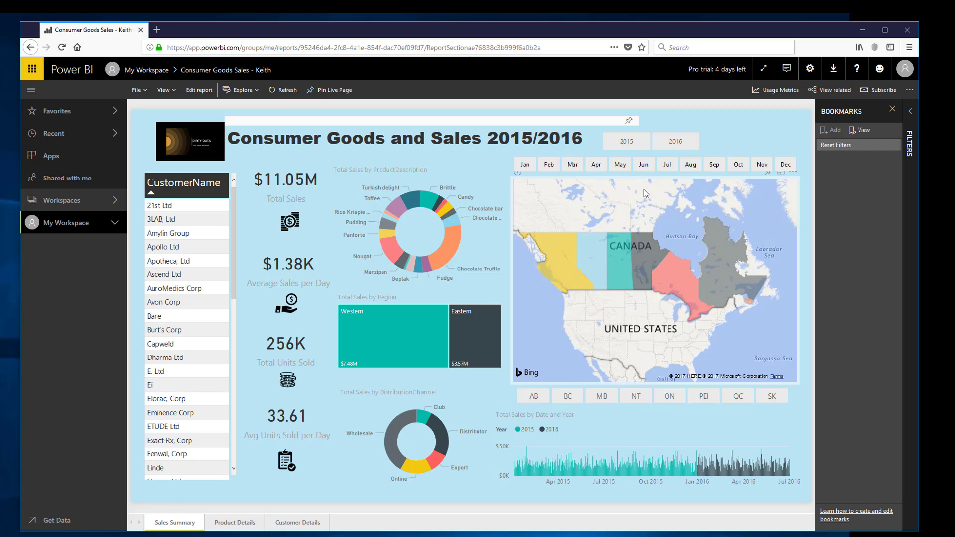
Filter the report to 2016, clear that year, and filter to 2015 instead
{"action": "left_click", "coordinate": [681, 143]}
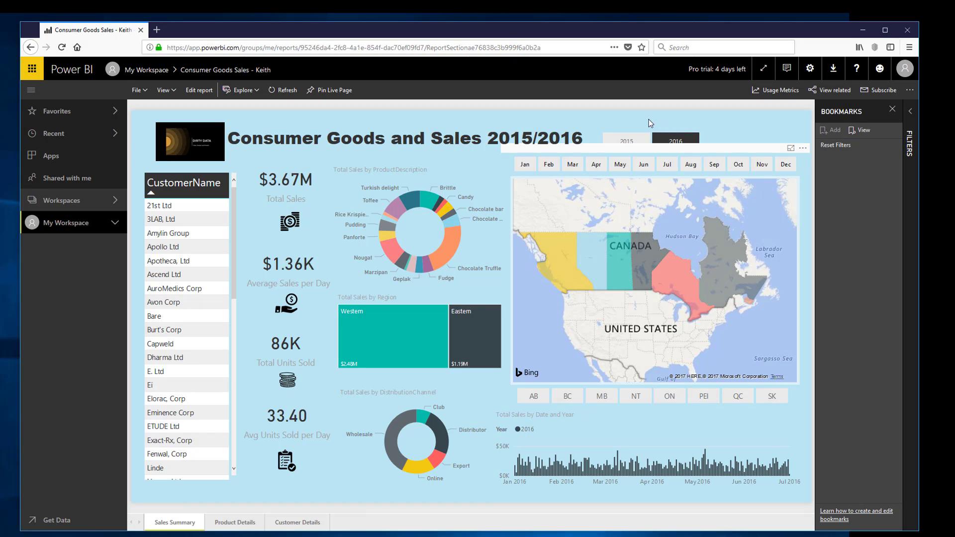
{"action": "left_click", "coordinate": [628, 142]}
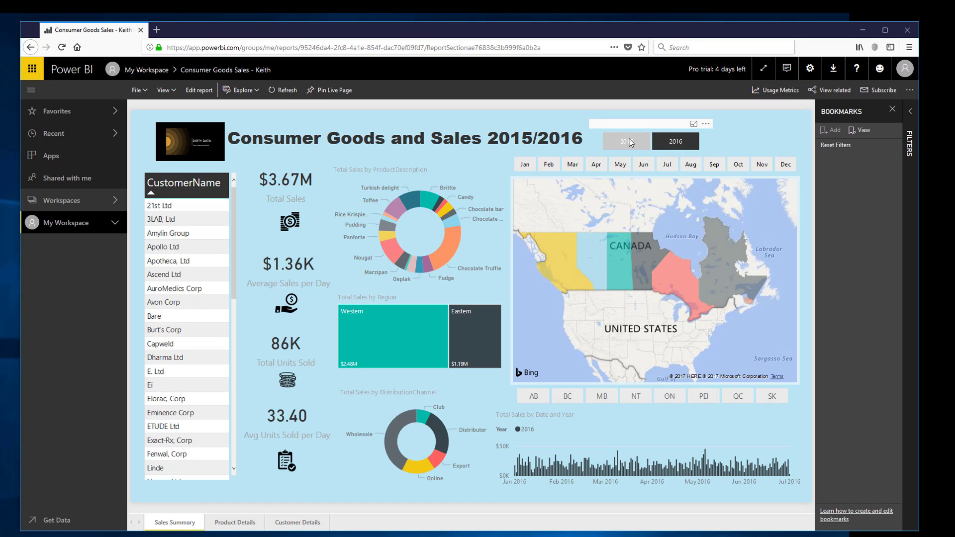
{"action": "left_click", "coordinate": [627, 142]}
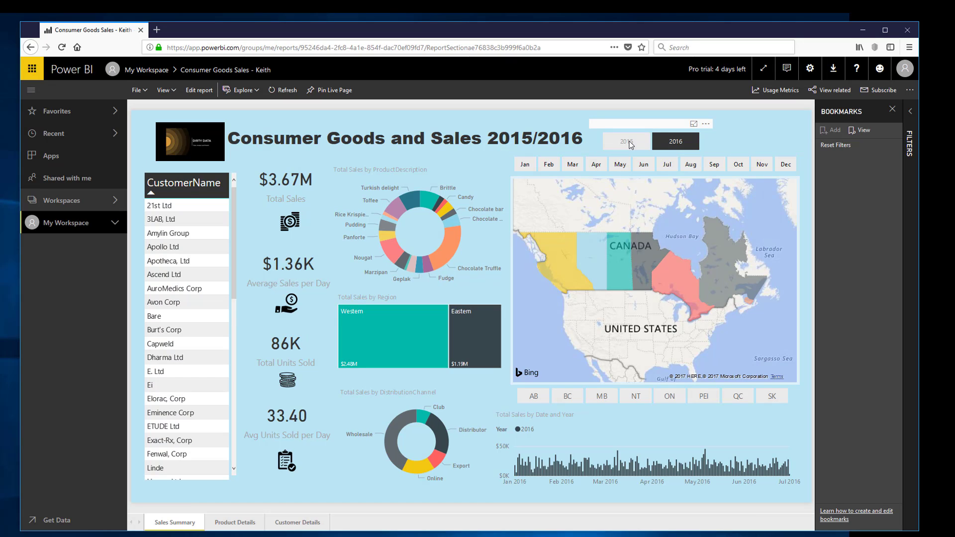
{"action": "left_click", "coordinate": [628, 142]}
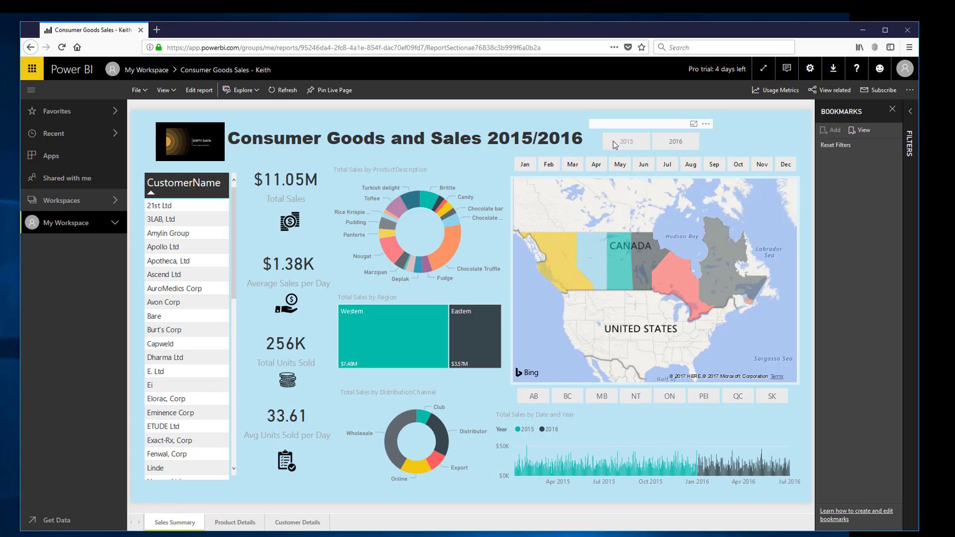
{"action": "left_click", "coordinate": [628, 143]}
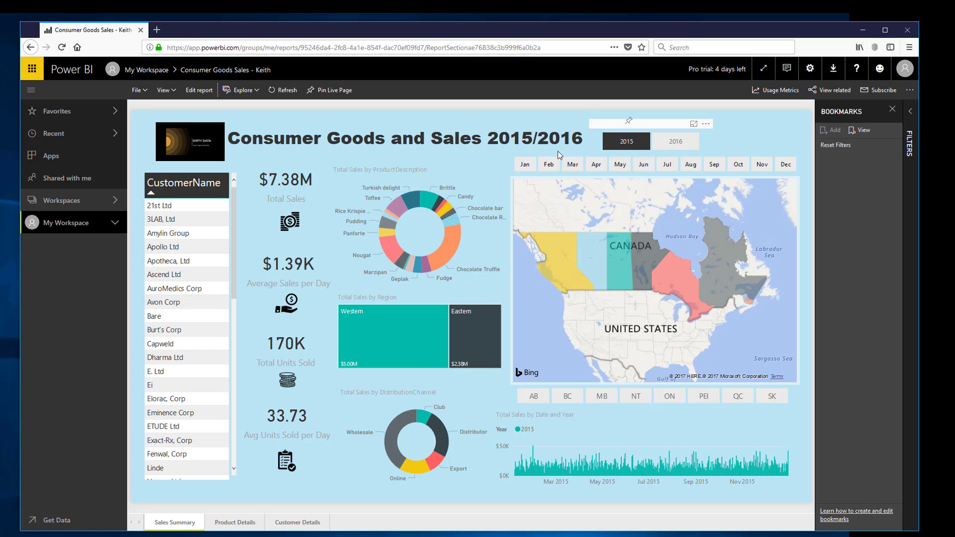
Narrow the 2015 view to Jan and province AB, and clear all selections with the Reset Filters bookmark
{"action": "left_click", "coordinate": [526, 166]}
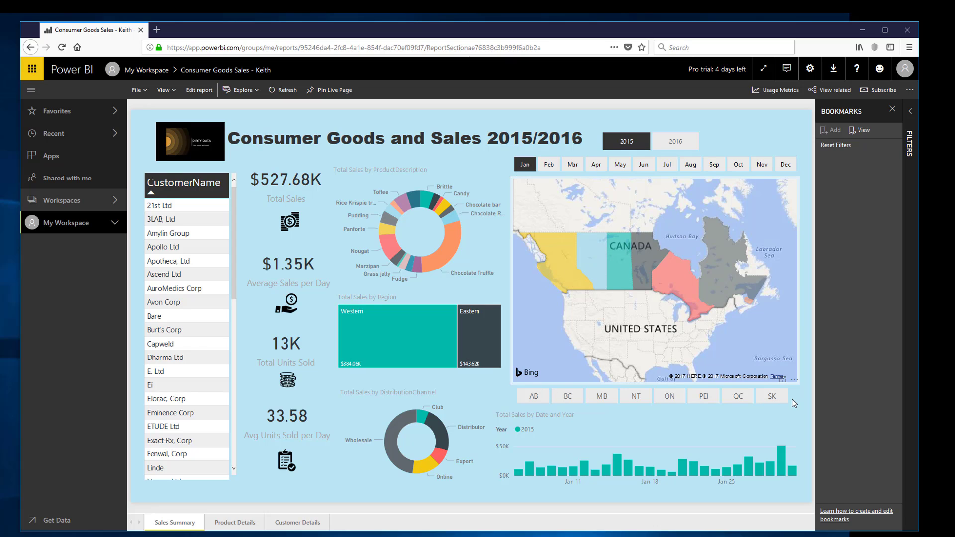
{"action": "left_click", "coordinate": [531, 396]}
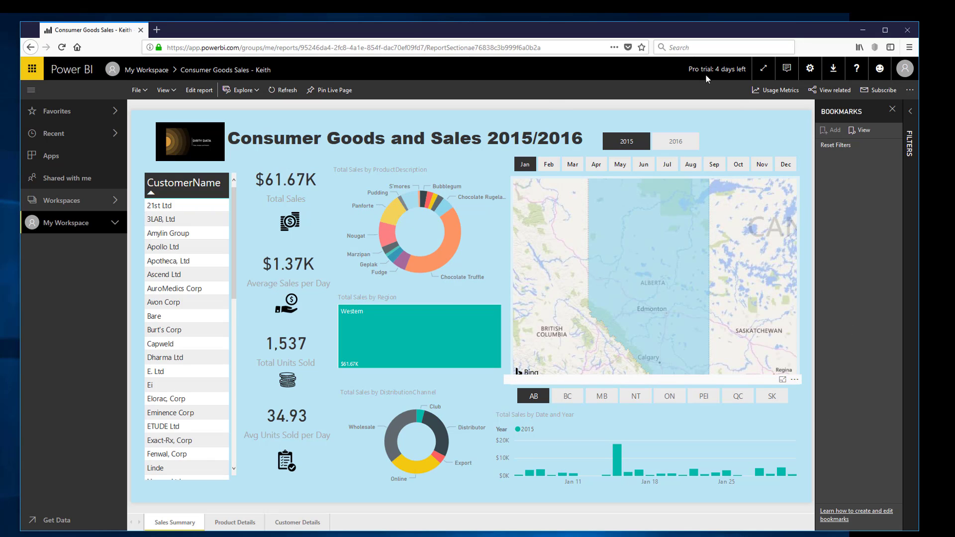
{"action": "left_click", "coordinate": [533, 398]}
{"action": "left_click", "coordinate": [839, 150]}
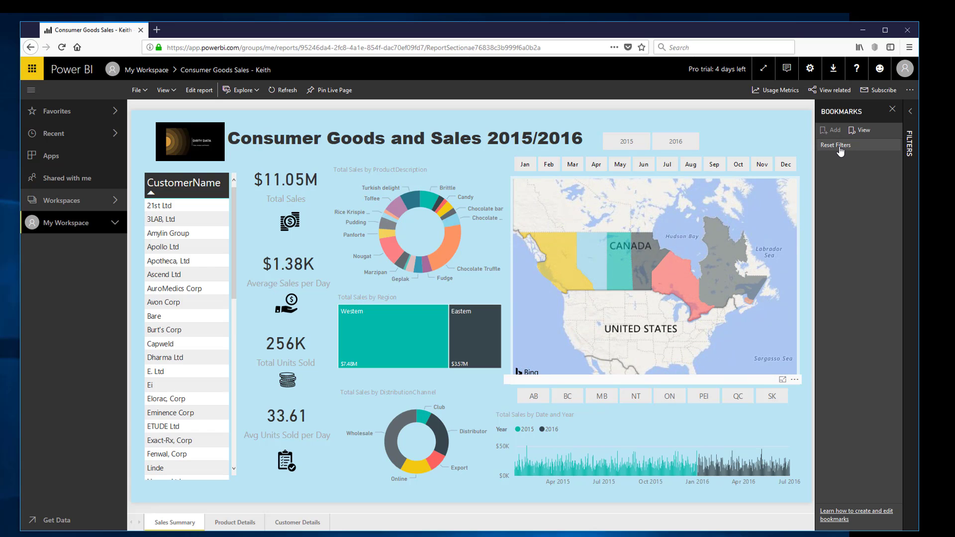
{"action": "left_click_drag", "start_coordinate": [249, 34], "coordinate": [251, 30]}
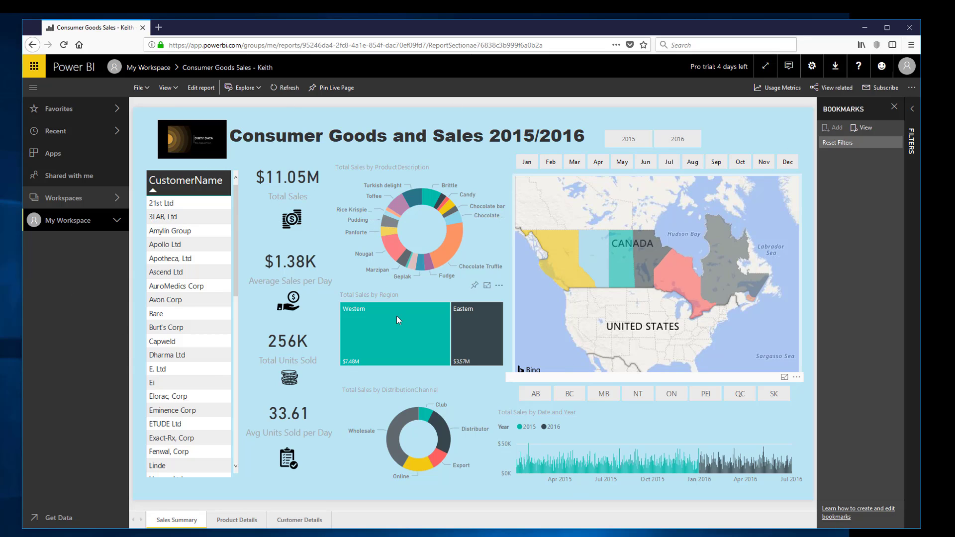
{"action": "mouse_move", "coordinate": [397, 317]}
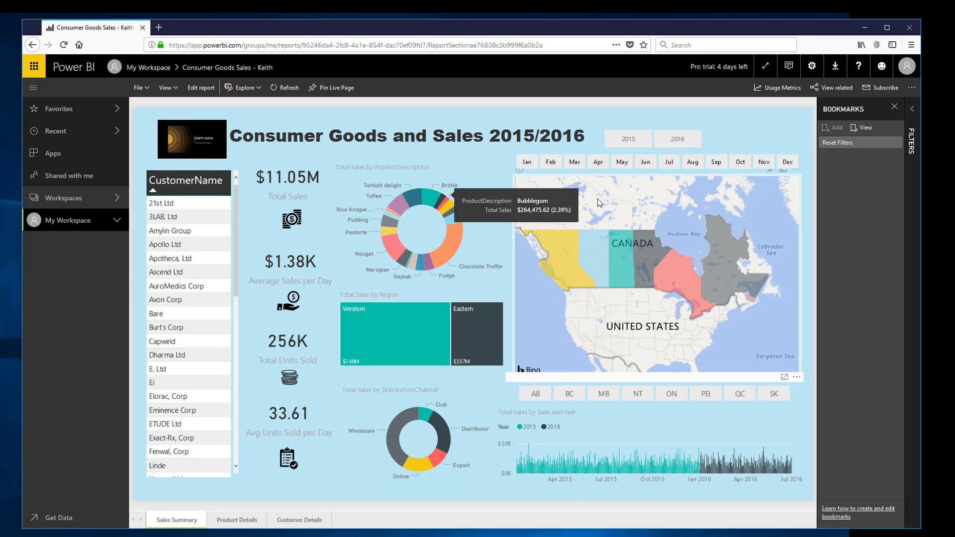
{"action": "mouse_move", "coordinate": [704, 271]}
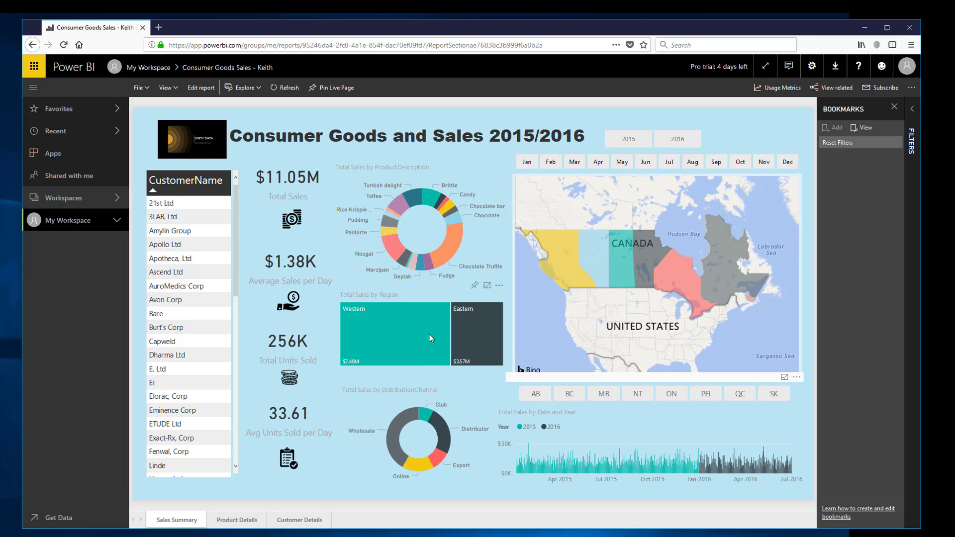
{"action": "mouse_move", "coordinate": [429, 335]}
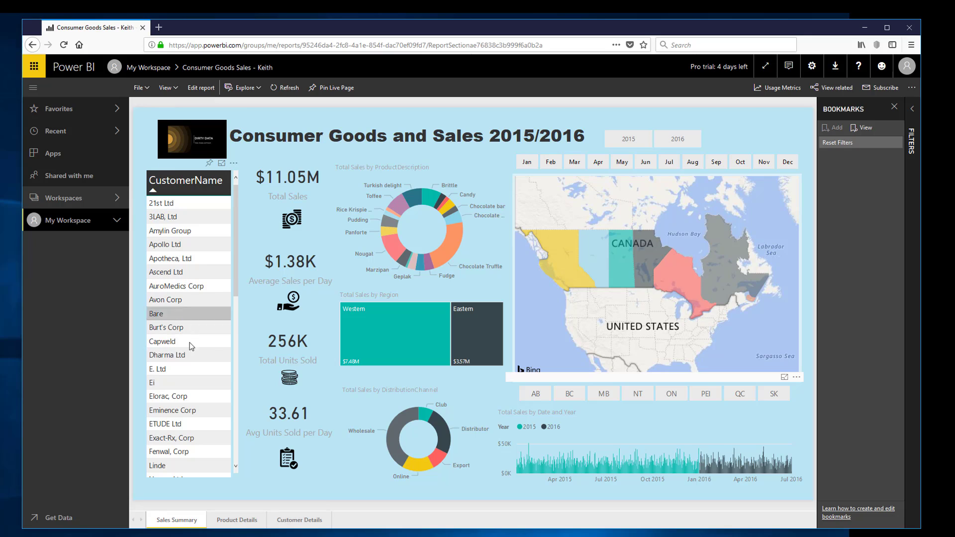
Drill through from Burt's Corp to Customer Details, examine its order table, and return to the Sales Summary page
{"action": "left_click", "coordinate": [179, 327]}
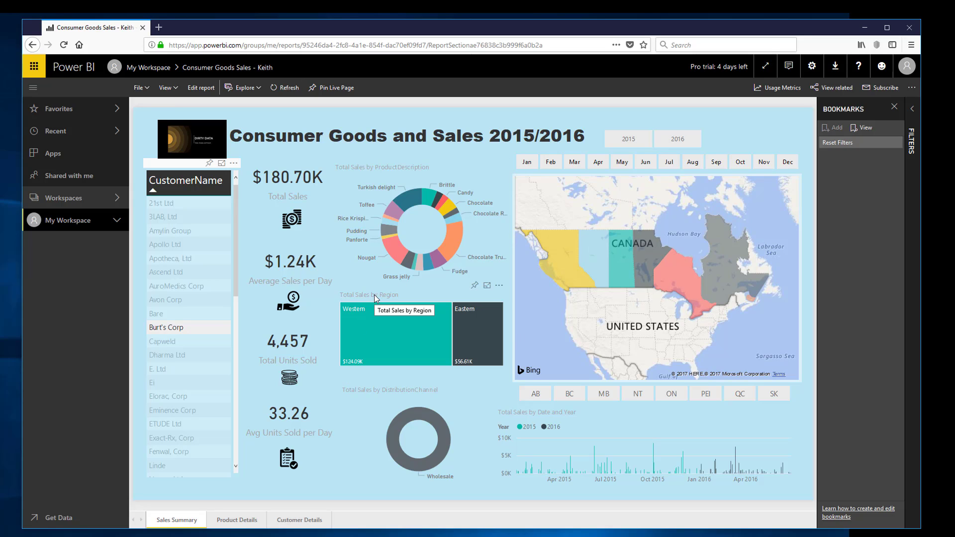
{"action": "right_click", "coordinate": [173, 332]}
{"action": "mouse_move", "coordinate": [211, 382]}
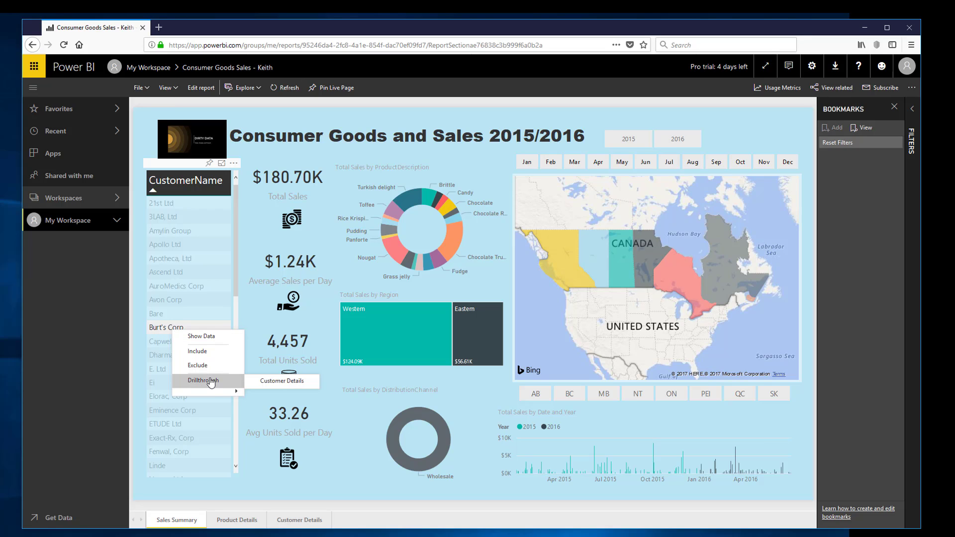
{"action": "left_click", "coordinate": [273, 382]}
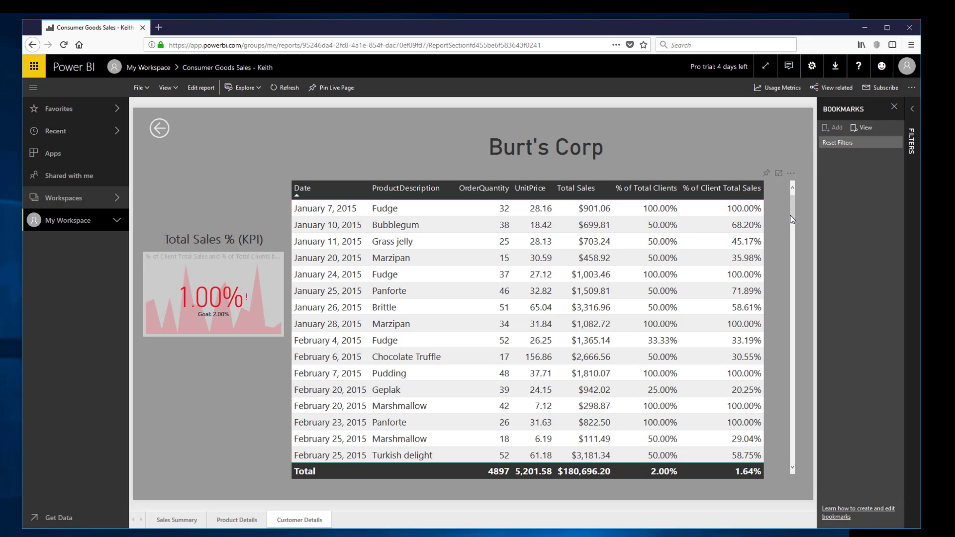
{"action": "mouse_move", "coordinate": [792, 220]}
{"action": "left_mouse_down"}
{"action": "mouse_move", "coordinate": [775, 384]}
{"action": "mouse_move", "coordinate": [790, 464]}
{"action": "mouse_move", "coordinate": [790, 212]}
{"action": "left_mouse_up"}
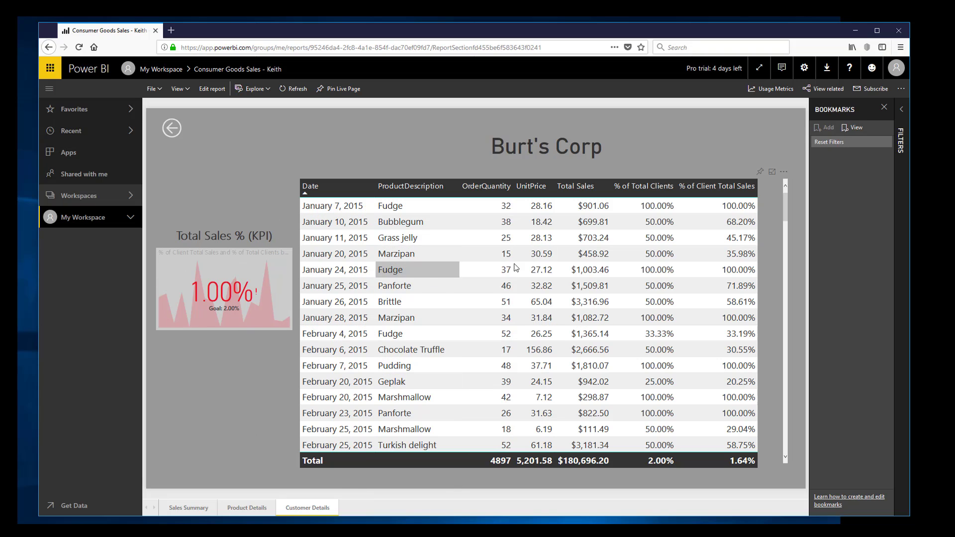
{"action": "left_click", "coordinate": [172, 128]}
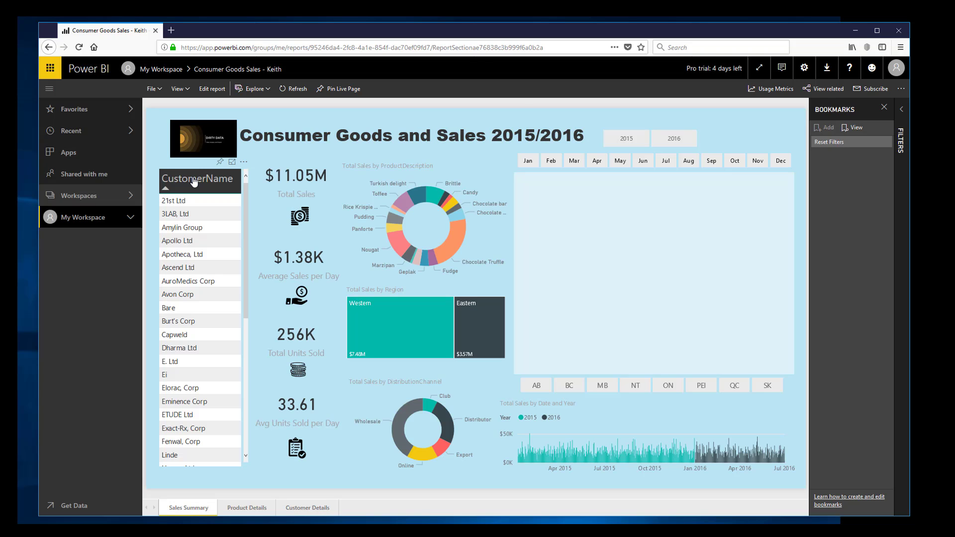
Drill through from Eminence Corp to Customer Details, check its sales KPI, and return to the Sales Summary page
{"action": "right_click", "coordinate": [178, 405]}
{"action": "mouse_move", "coordinate": [206, 450]}
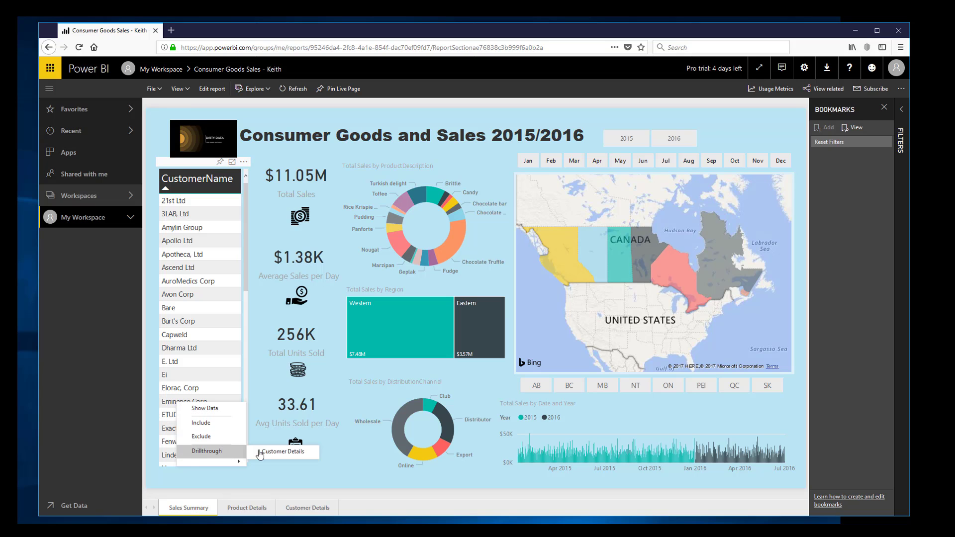
{"action": "left_click", "coordinate": [275, 453]}
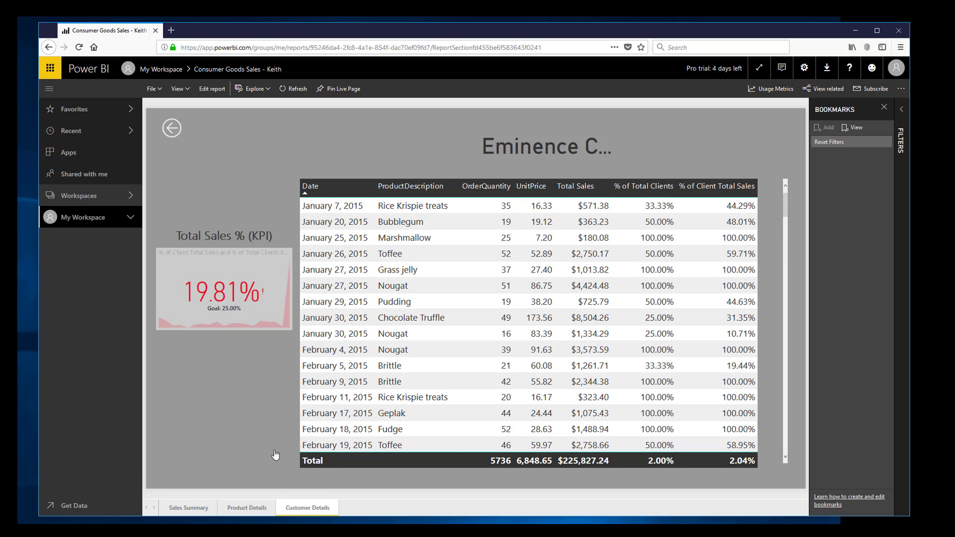
{"action": "left_click", "coordinate": [171, 131]}
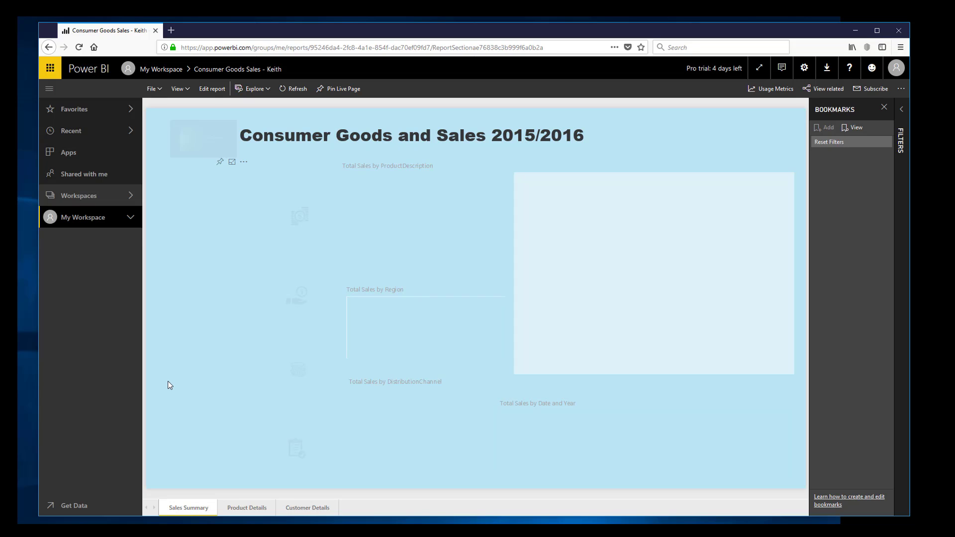
Drill through from Avon Corp to Customer Details, check its sales KPI against the goal, and return to the Sales Summary page
{"action": "right_click", "coordinate": [192, 301]}
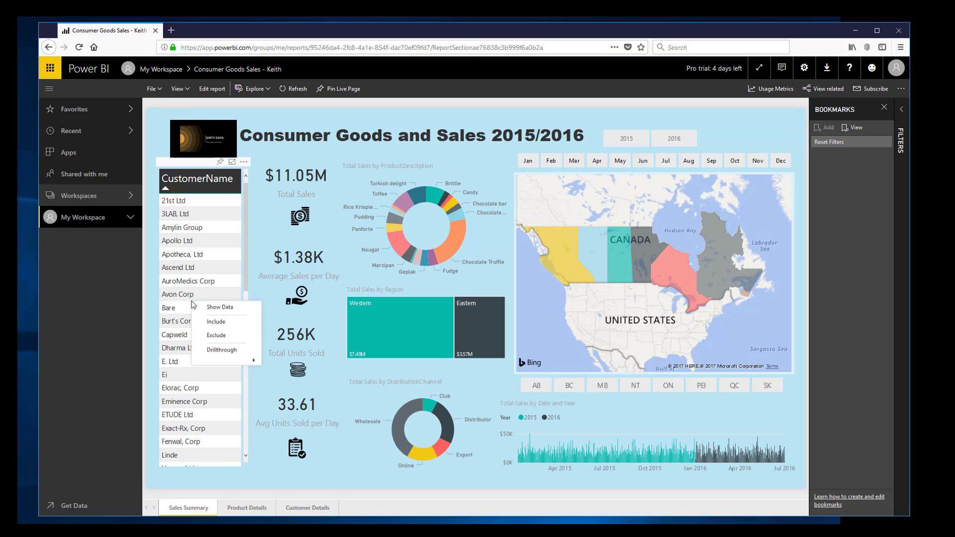
{"action": "mouse_move", "coordinate": [222, 350]}
{"action": "left_click", "coordinate": [292, 353]}
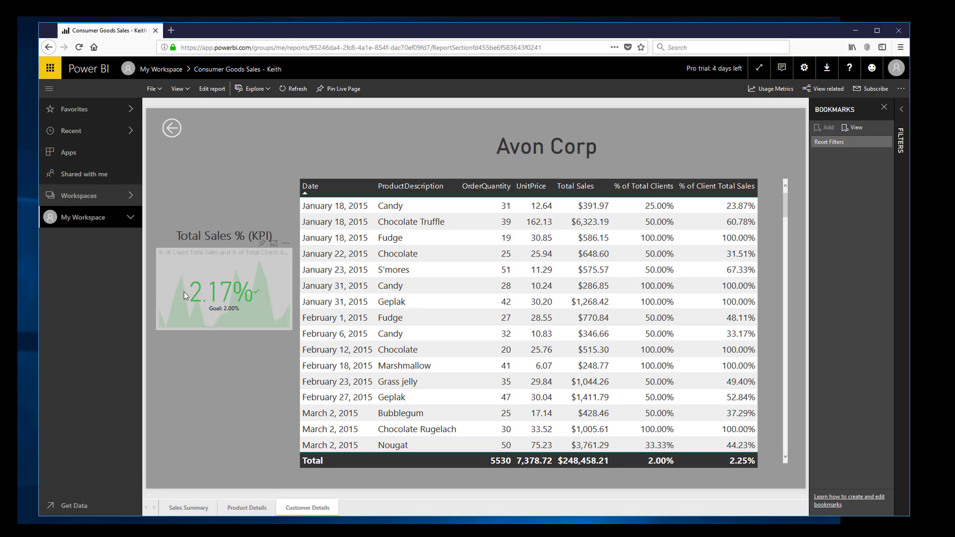
{"action": "left_click", "coordinate": [177, 130]}
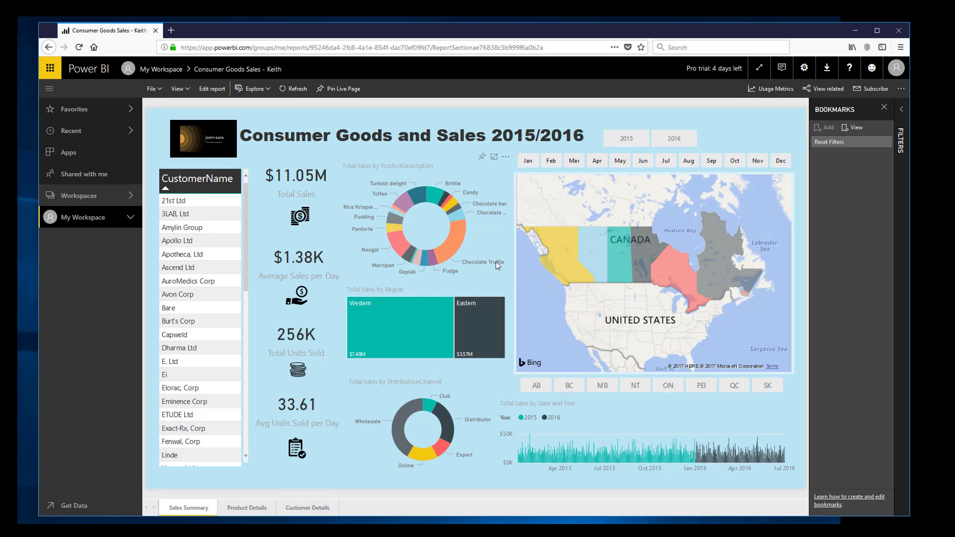
Drill through from the Chocolate Truffle slice to Product Details, examine its monthly sales table, and leave the details page
{"action": "right_click", "coordinate": [451, 243]}
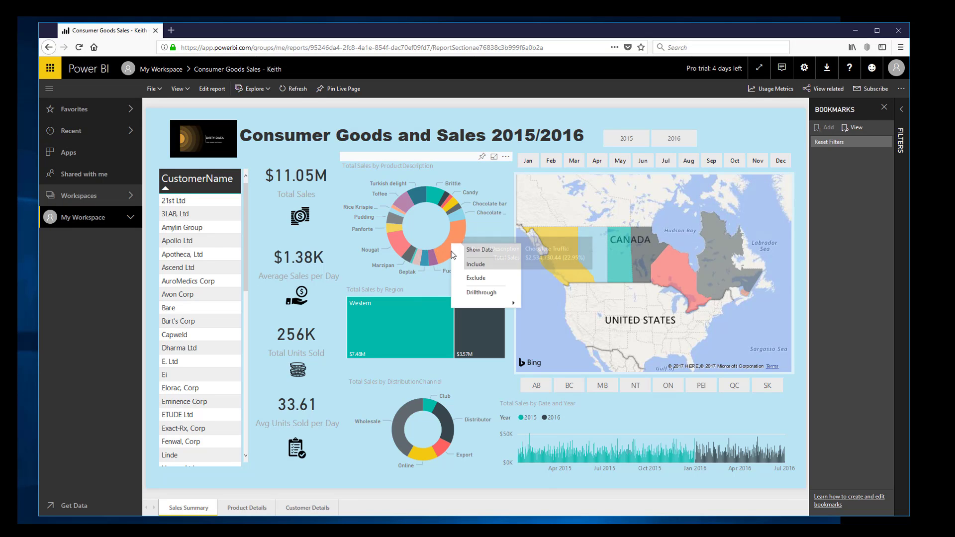
{"action": "mouse_move", "coordinate": [481, 293]}
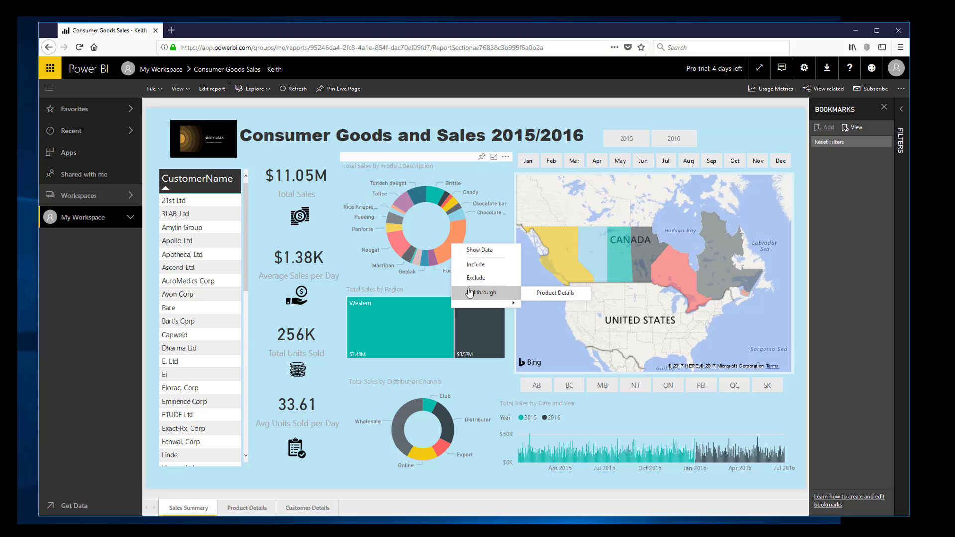
{"action": "left_click", "coordinate": [533, 296]}
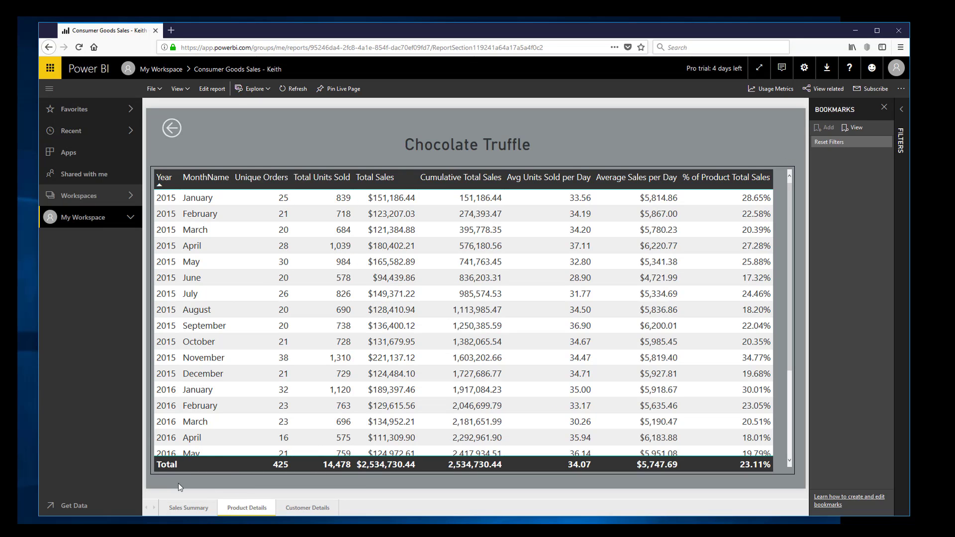
{"action": "left_click", "coordinate": [171, 130]}
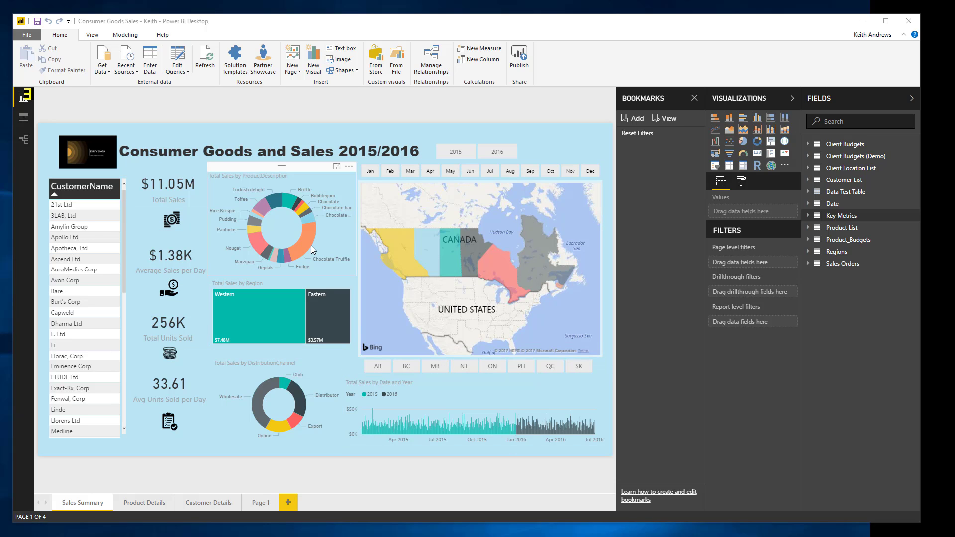
{"action": "mouse_move", "coordinate": [311, 245]}
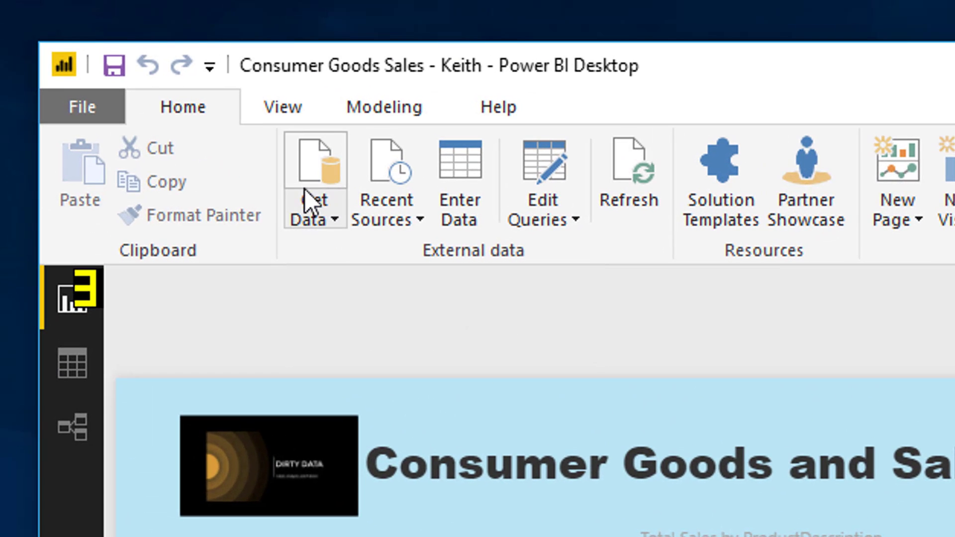
Open the full list of data sources and examine the available file, database, Azure and online service connectors
{"action": "left_click", "coordinate": [309, 220]}
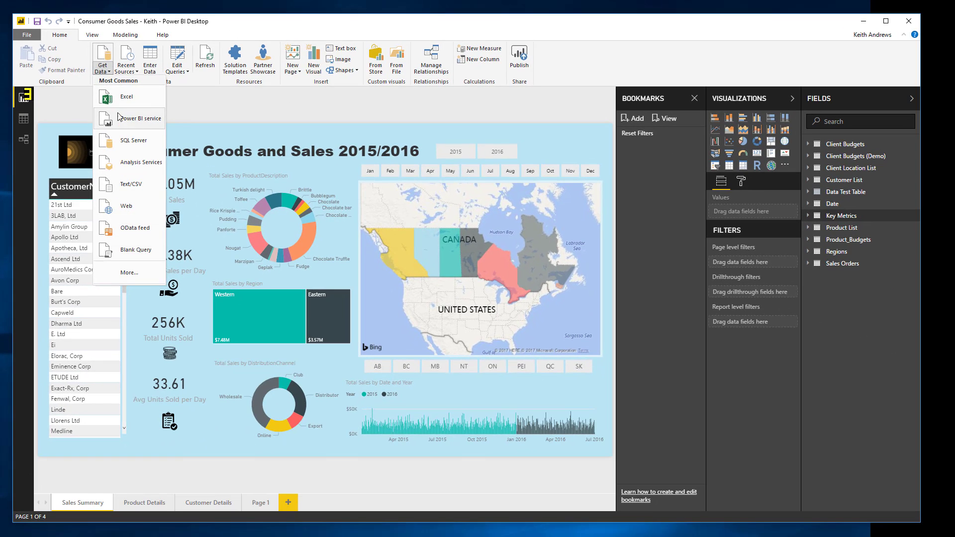
{"action": "left_click", "coordinate": [127, 272]}
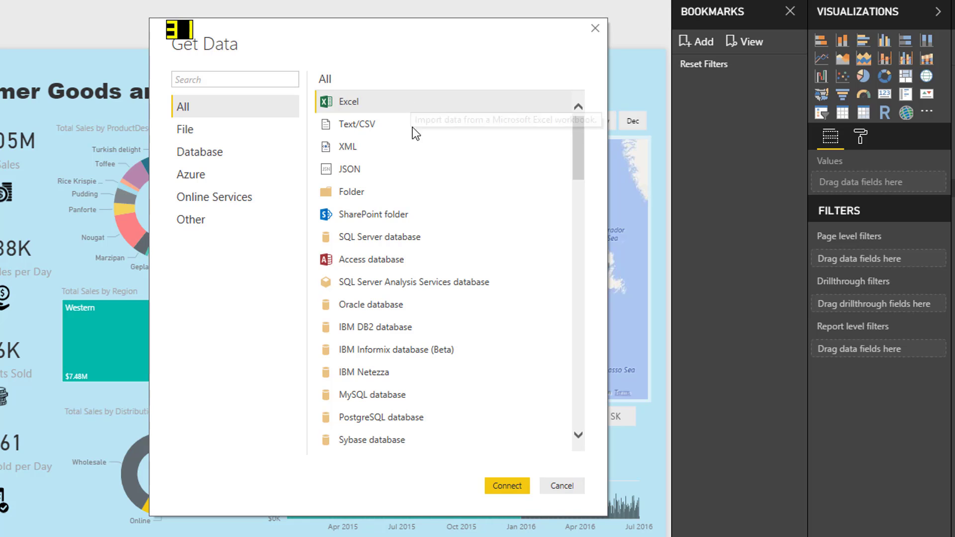
{"action": "left_click_drag", "start_coordinate": [582, 146], "coordinate": [581, 161]}
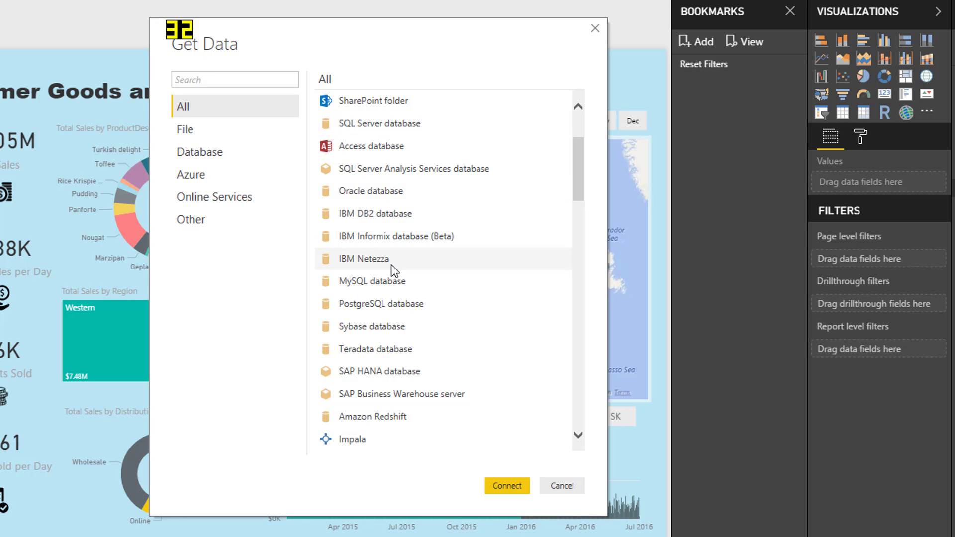
{"action": "scroll", "coordinate": [391, 265], "scroll_direction": "down", "scroll_amount": 4}
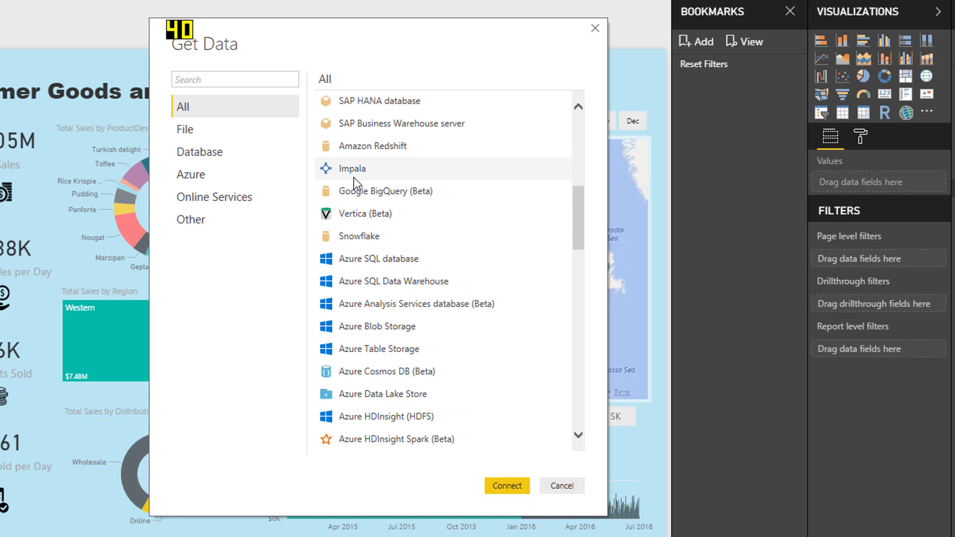
{"action": "scroll", "coordinate": [368, 345], "scroll_direction": "down", "scroll_amount": 4}
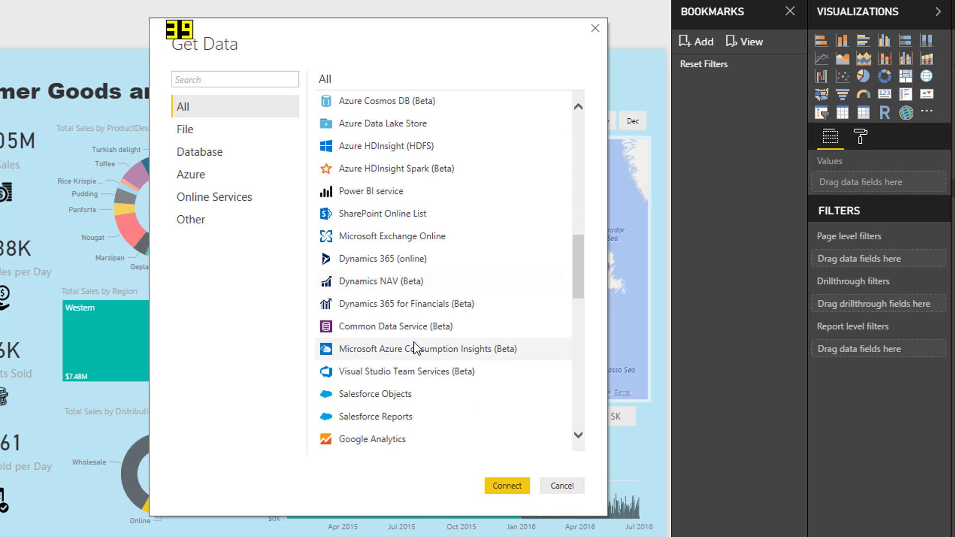
{"action": "scroll", "coordinate": [414, 342], "scroll_direction": "down", "scroll_amount": 3}
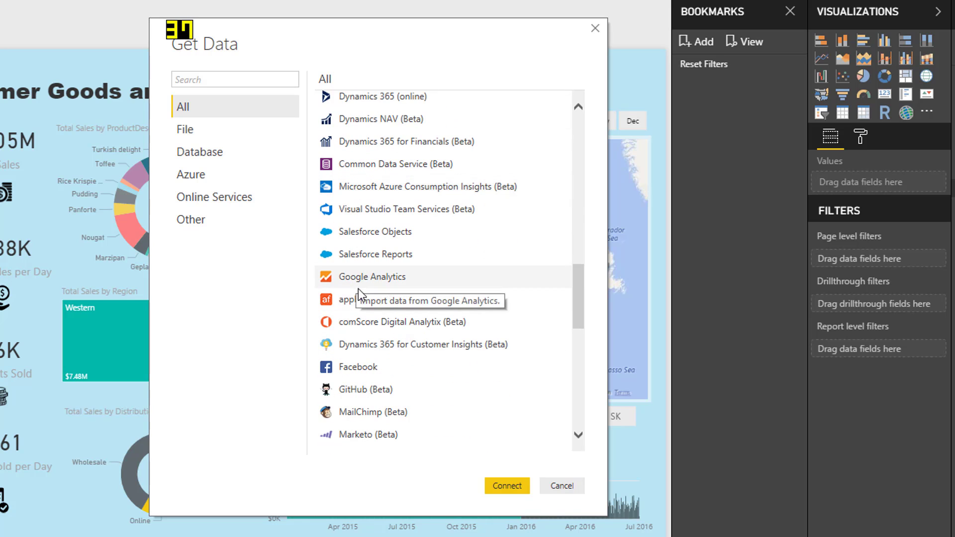
{"action": "scroll", "coordinate": [365, 415], "scroll_direction": "down", "scroll_amount": 3}
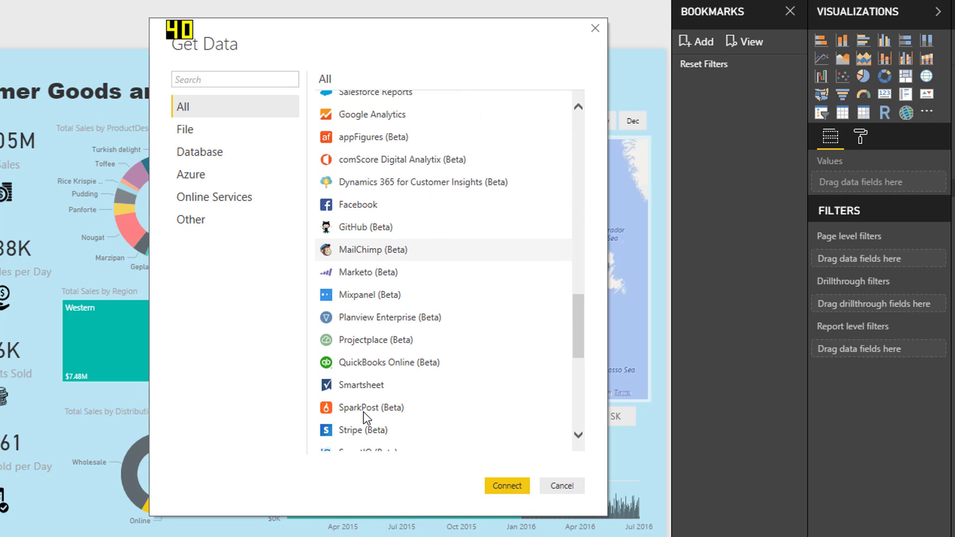
{"action": "scroll", "coordinate": [383, 414], "scroll_direction": "down", "scroll_amount": 4}
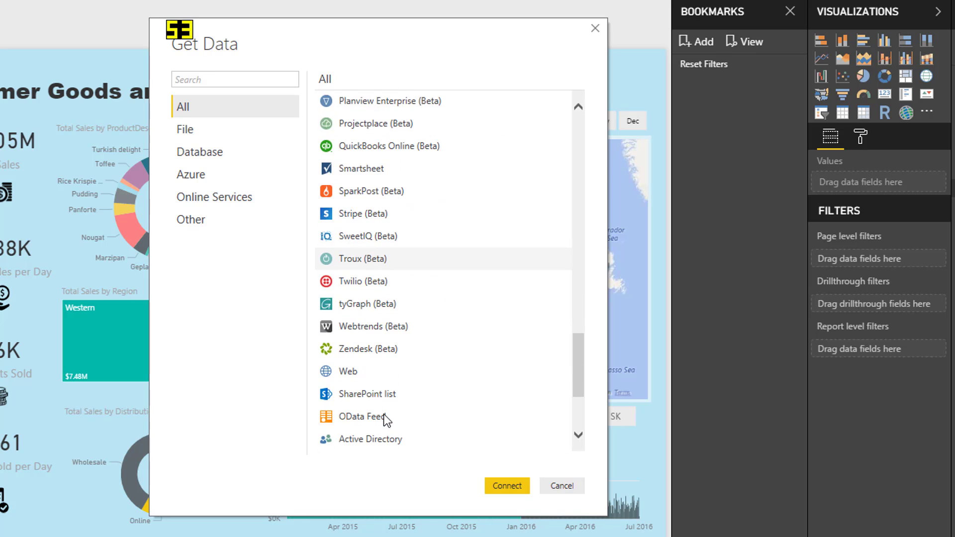
{"action": "scroll", "coordinate": [384, 414], "scroll_direction": "down", "scroll_amount": 2}
{"action": "scroll", "coordinate": [384, 413], "scroll_direction": "up", "scroll_amount": 8}
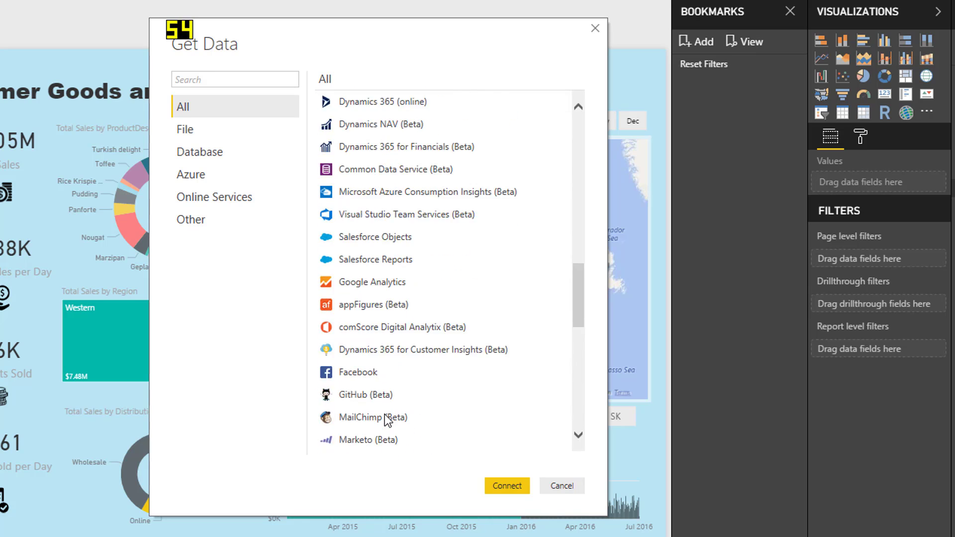
{"action": "scroll", "coordinate": [387, 420], "scroll_direction": "up", "scroll_amount": 12}
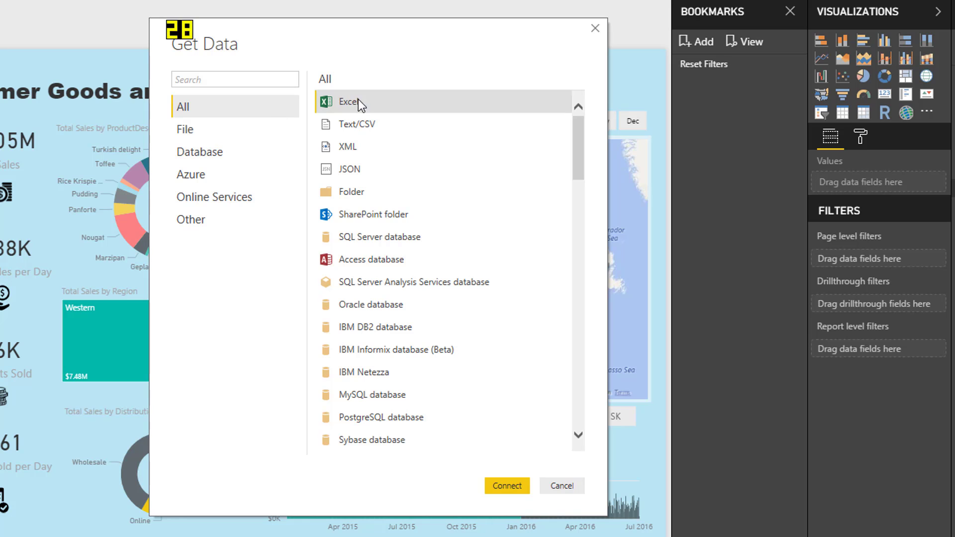
Connect to the Excel workbook Consumer Good Sales - Canada in the Power BI Training folder
{"action": "left_click", "coordinate": [503, 483]}
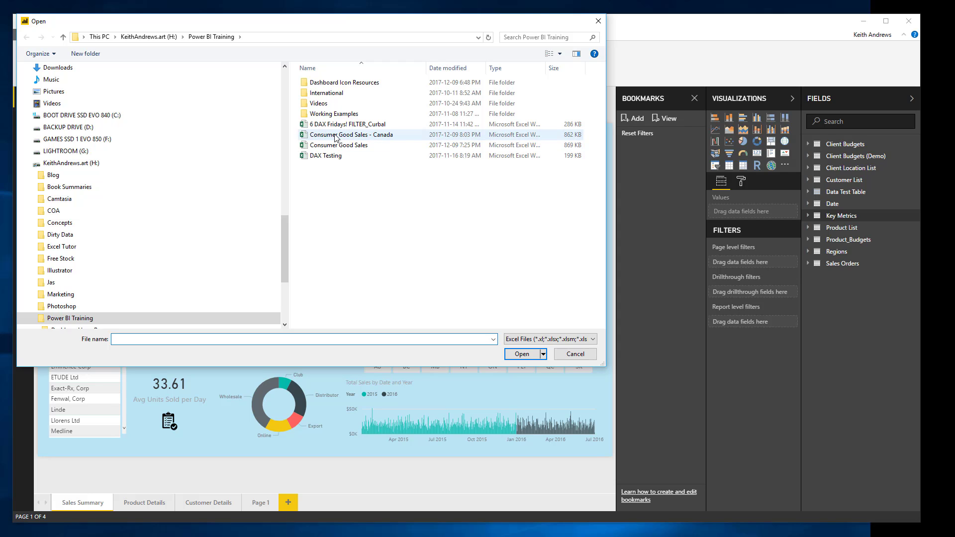
{"action": "left_click", "coordinate": [396, 139]}
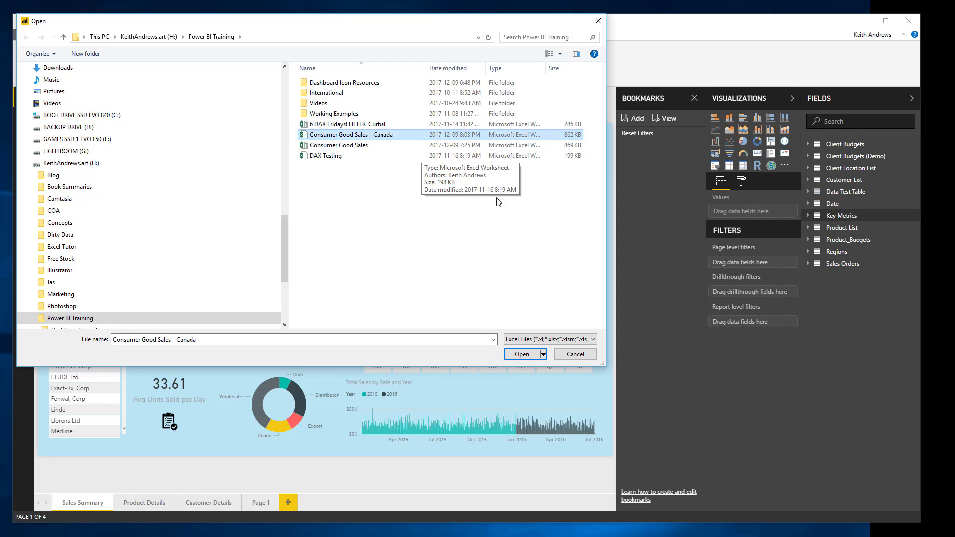
{"action": "left_click", "coordinate": [515, 355]}
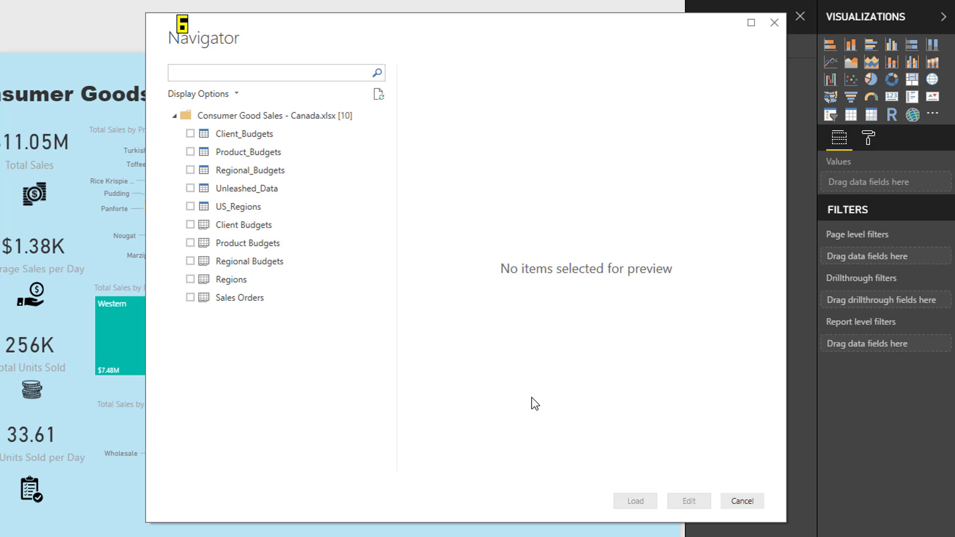
Preview the workbook's tables and bring only the Client Budgets sheet into the Query Editor for editing
{"action": "left_click", "coordinate": [229, 133]}
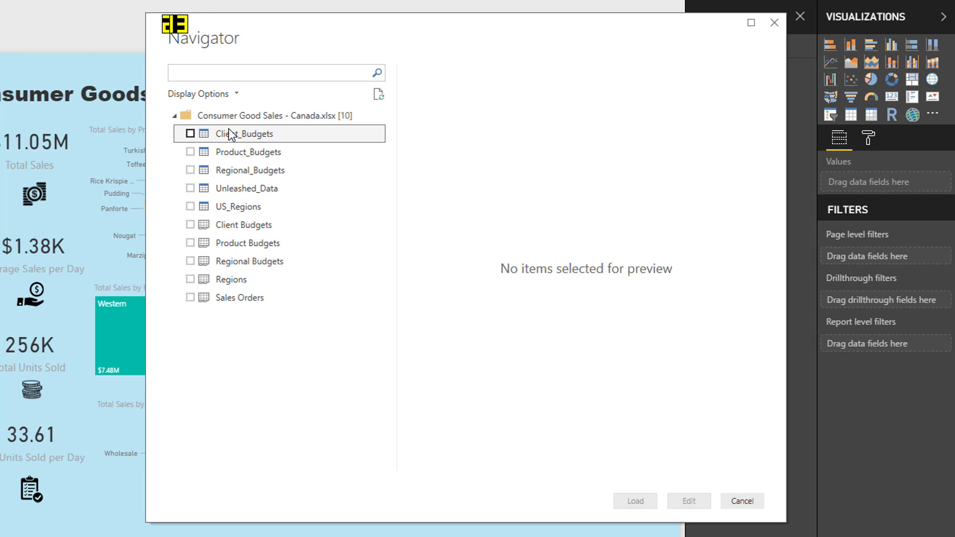
{"action": "left_click", "coordinate": [254, 157]}
{"action": "left_click", "coordinate": [256, 171]}
{"action": "left_click", "coordinate": [254, 193]}
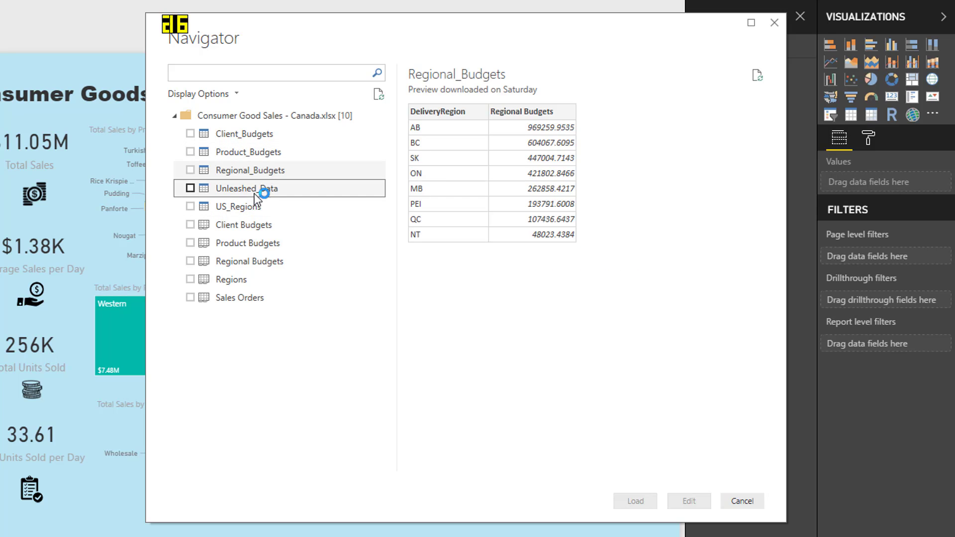
{"action": "left_click", "coordinate": [253, 210]}
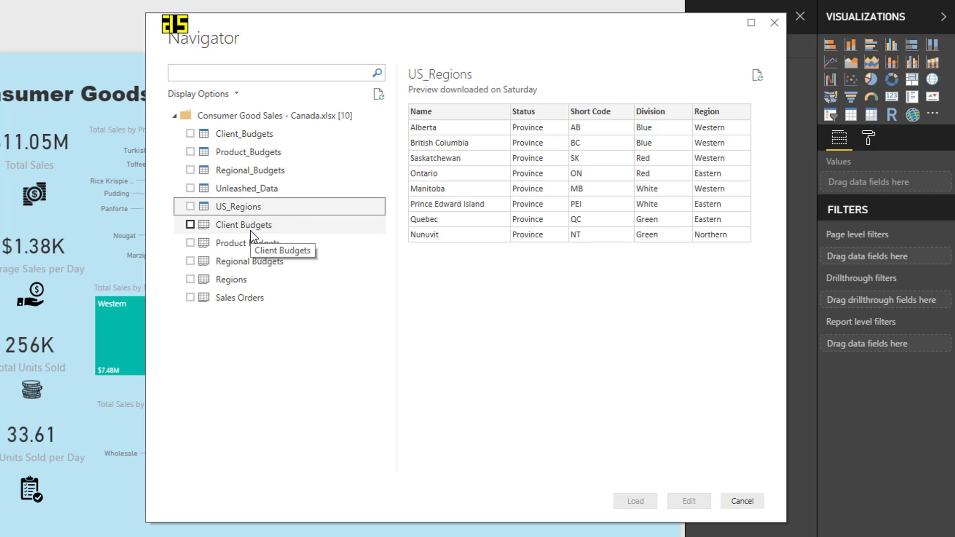
{"action": "left_click", "coordinate": [250, 230]}
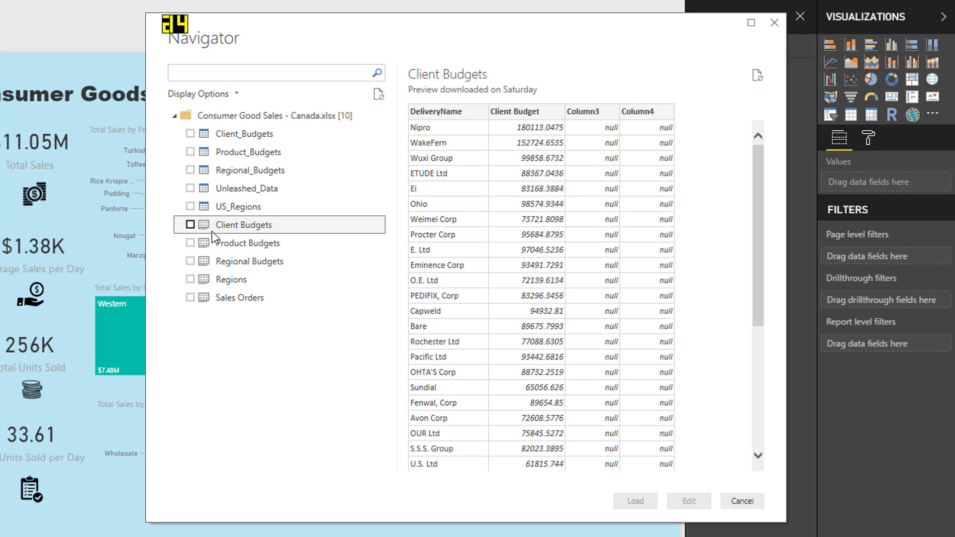
{"action": "left_click", "coordinate": [189, 224]}
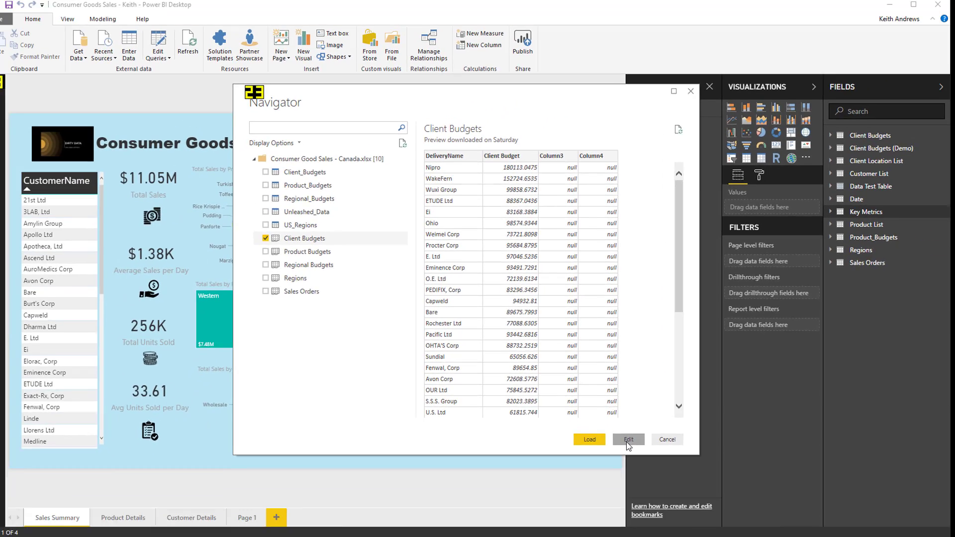
{"action": "left_click", "coordinate": [687, 502]}
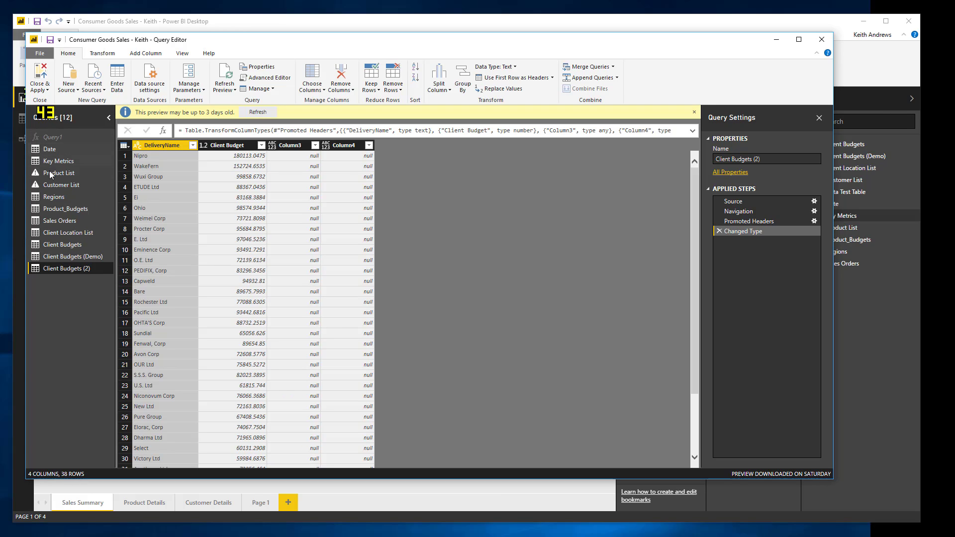
Rename the newly imported Client Budgets (2) query as Client Budgets (Demo 1)
{"action": "double_click", "coordinate": [82, 270]}
{"action": "key", "text": "End"}
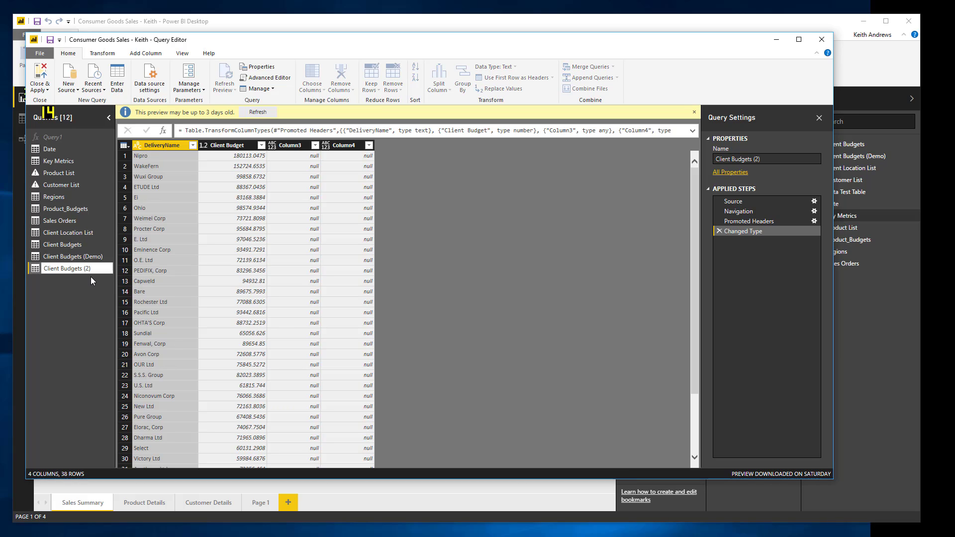
{"action": "key", "text": "BackSpace"}
{"action": "key", "text": "BackSpace"}
{"action": "type", "text": "Demo 1)"}
{"action": "key", "text": "Return"}
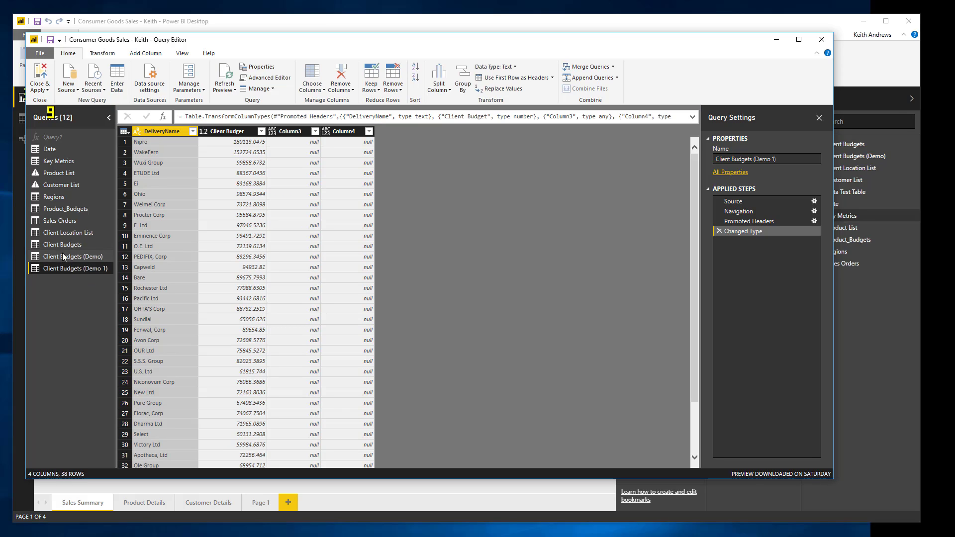
Delete the old Client Budgets (Demo) query
{"action": "left_click", "coordinate": [80, 256]}
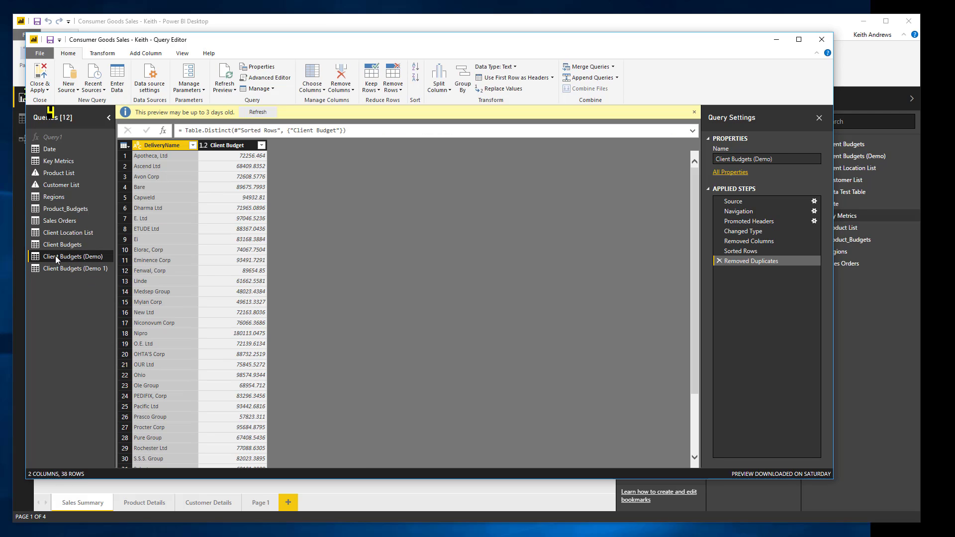
{"action": "right_click", "coordinate": [55, 255]}
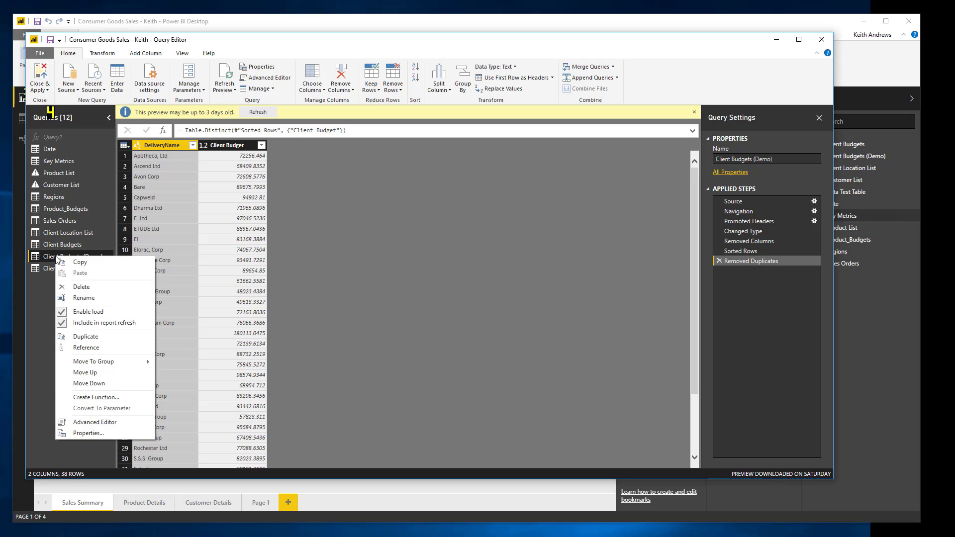
{"action": "left_click", "coordinate": [70, 287]}
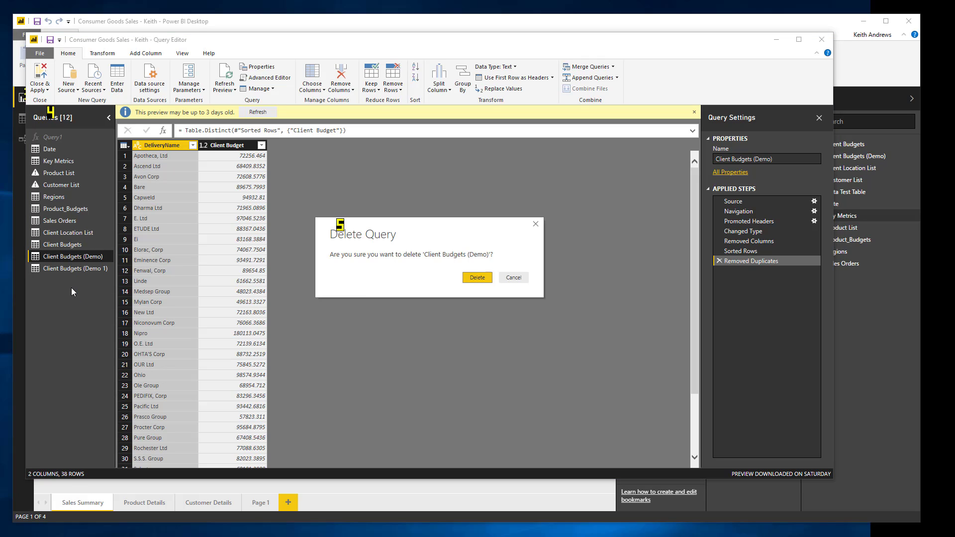
{"action": "left_click", "coordinate": [476, 278]}
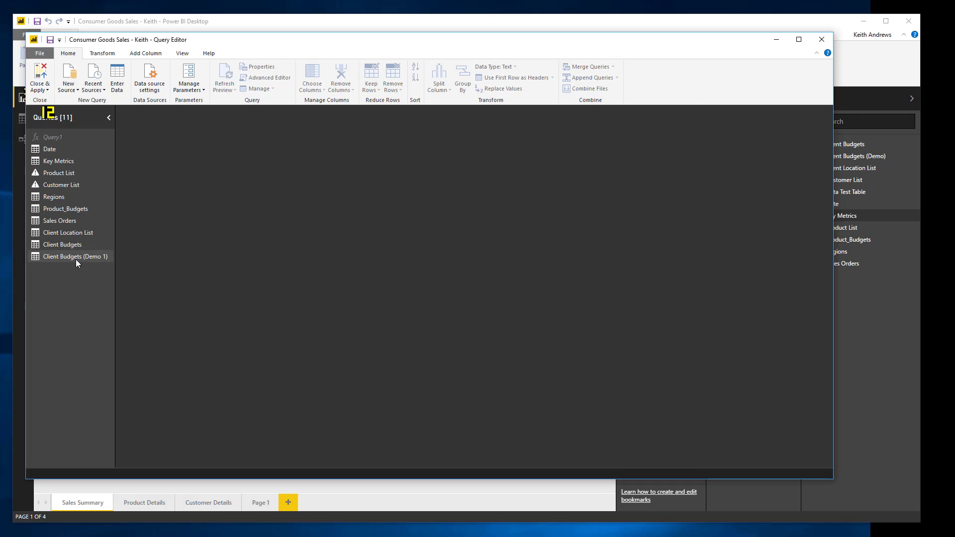
Sort the Client Budgets (Demo 1) query by DeliveryName in ascending order and look through the sorted rows
{"action": "left_click", "coordinate": [76, 258]}
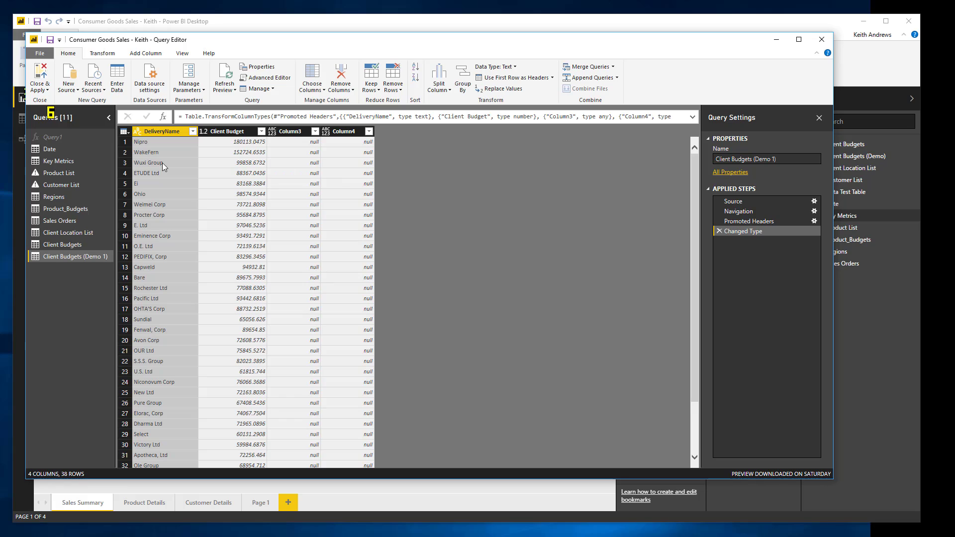
{"action": "left_click", "coordinate": [192, 131]}
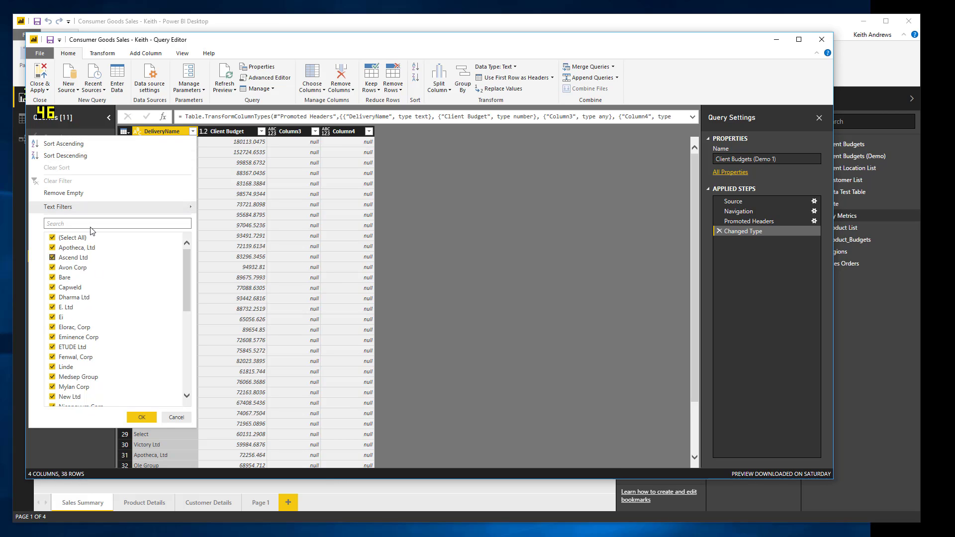
{"action": "left_click", "coordinate": [63, 143]}
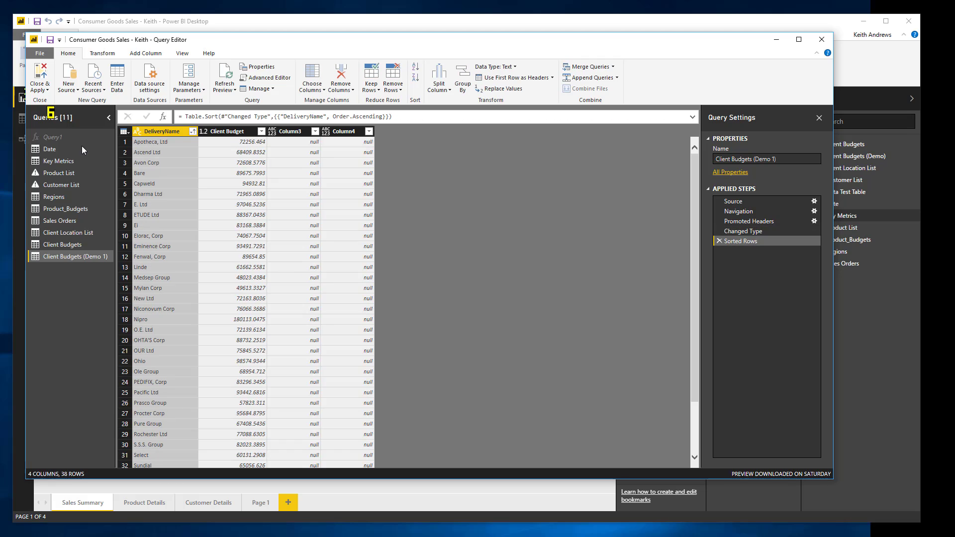
{"action": "scroll", "coordinate": [169, 401], "scroll_direction": "down", "scroll_amount": 2}
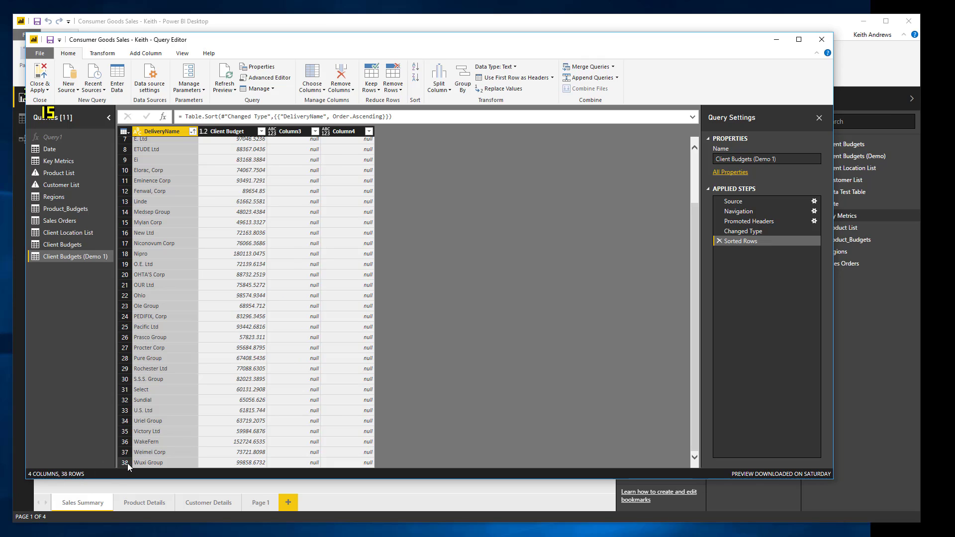
{"action": "scroll", "coordinate": [168, 444], "scroll_direction": "up", "scroll_amount": 2}
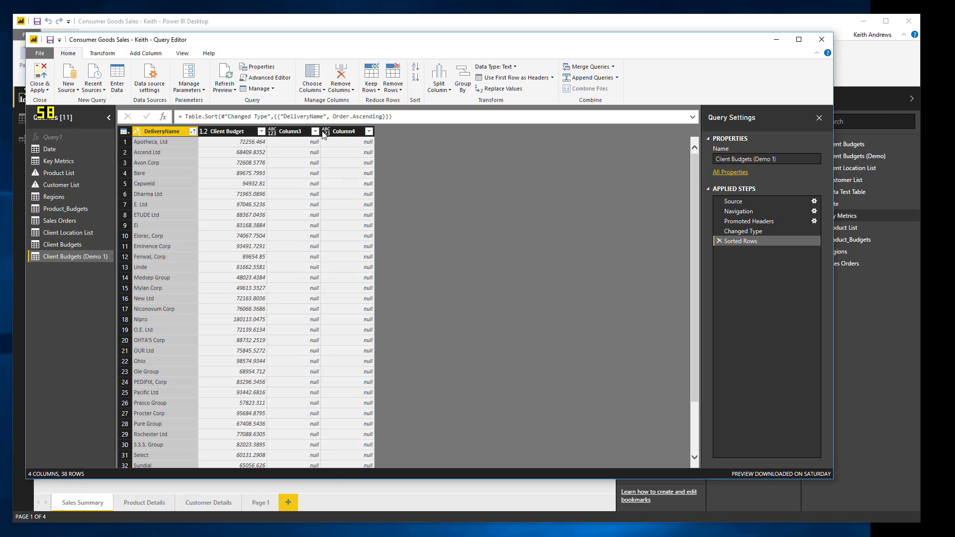
Remove the empty Column3 and Column4 from the Client Budgets (Demo 1) query
{"action": "left_click", "coordinate": [293, 132]}
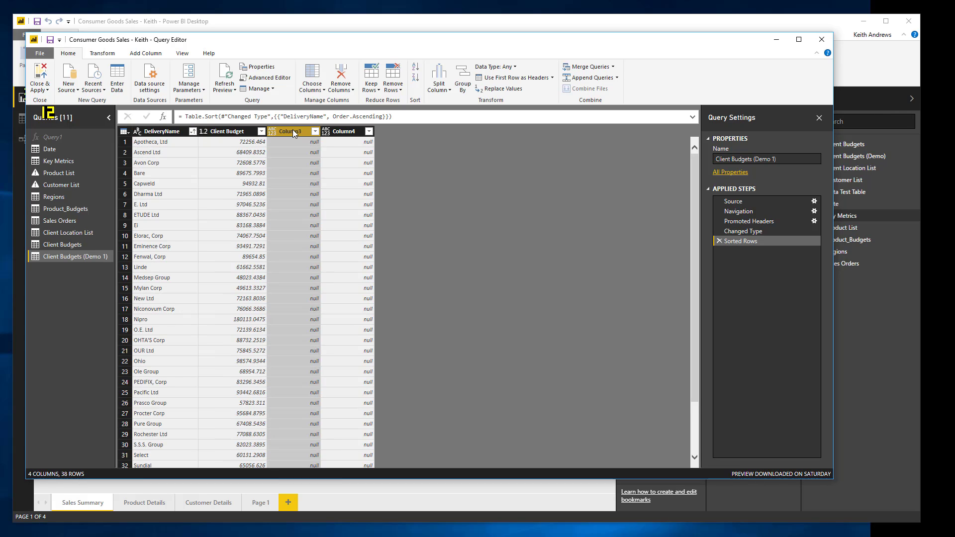
{"action": "left_click", "coordinate": [352, 131], "text": "ctrl"}
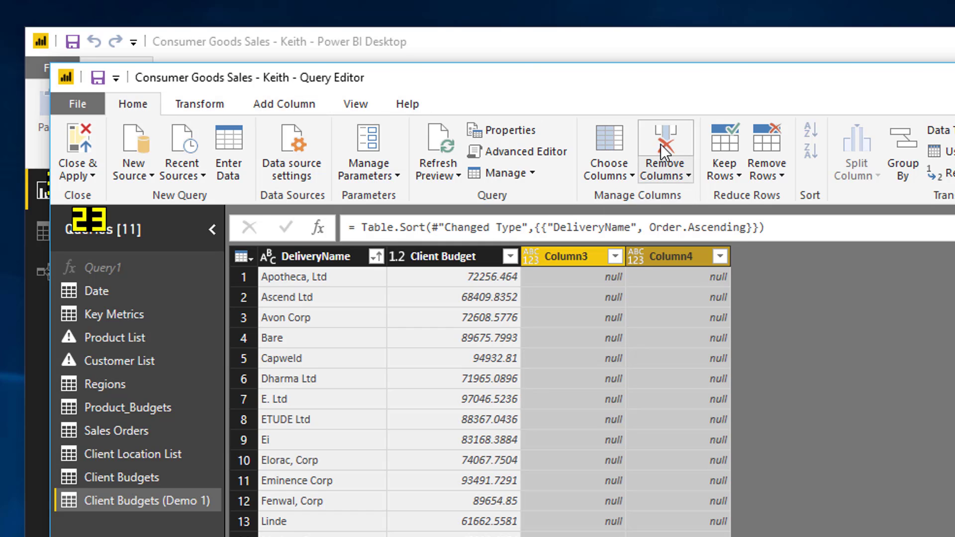
{"action": "left_click", "coordinate": [664, 173]}
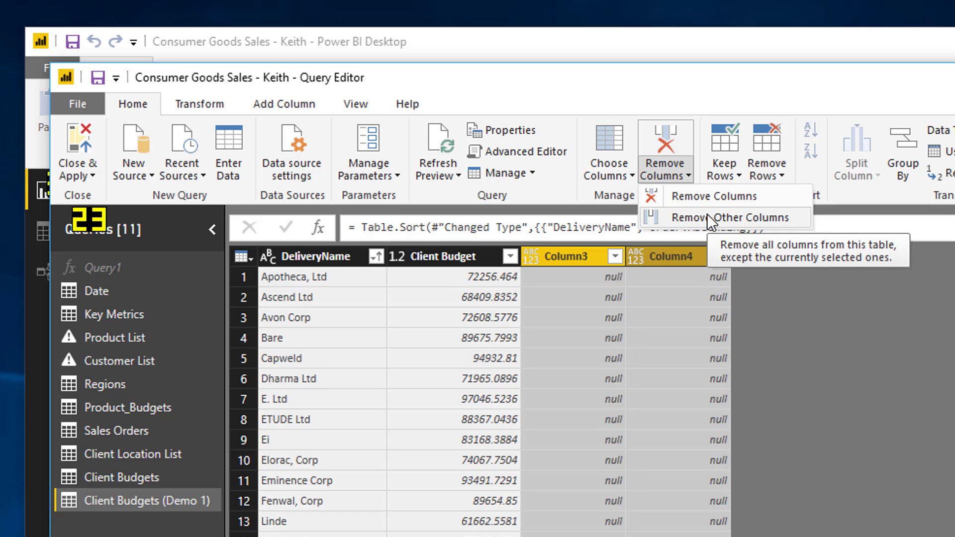
{"action": "left_click", "coordinate": [689, 197]}
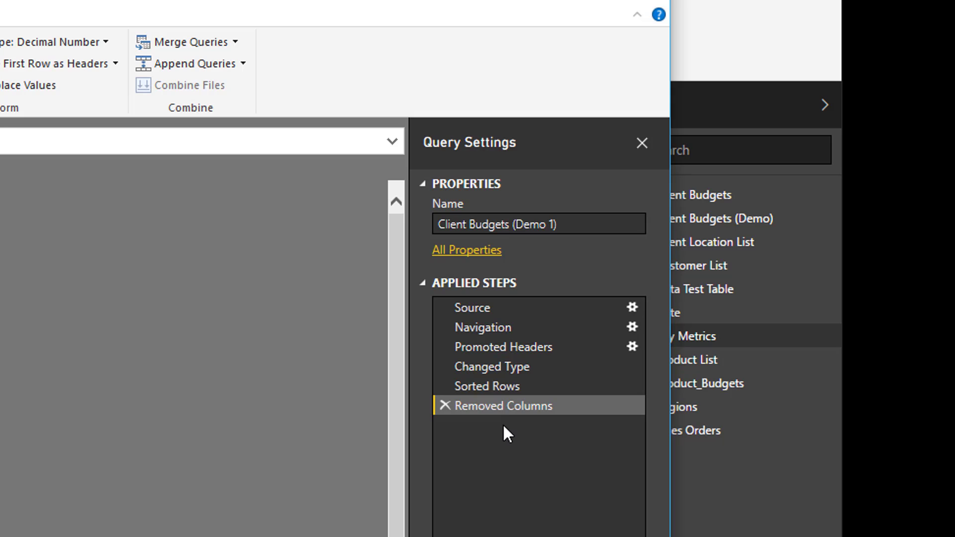
Review the Source, Navigation, Promoted Headers and Changed Type steps of the Client Budgets (Demo 1) query
{"action": "left_click", "coordinate": [480, 308]}
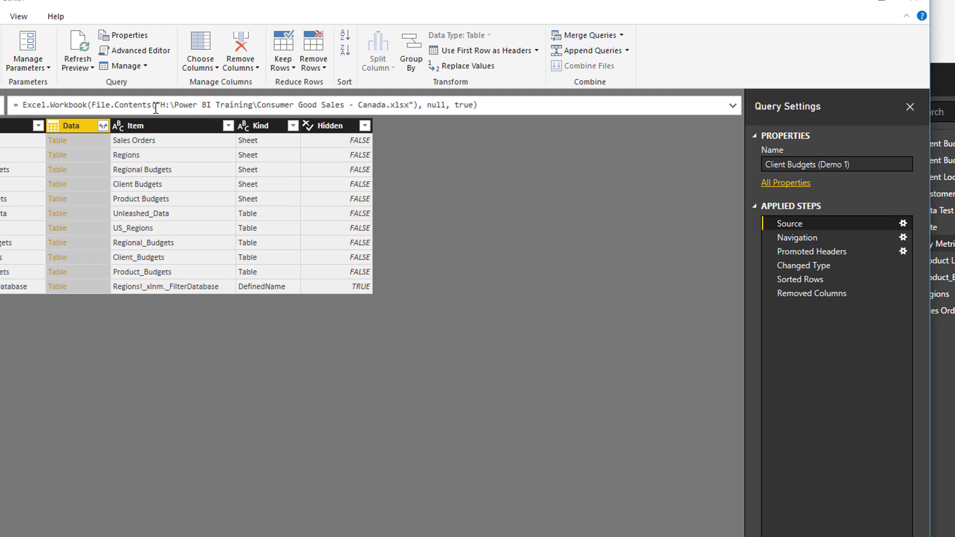
{"action": "left_click", "coordinate": [797, 241]}
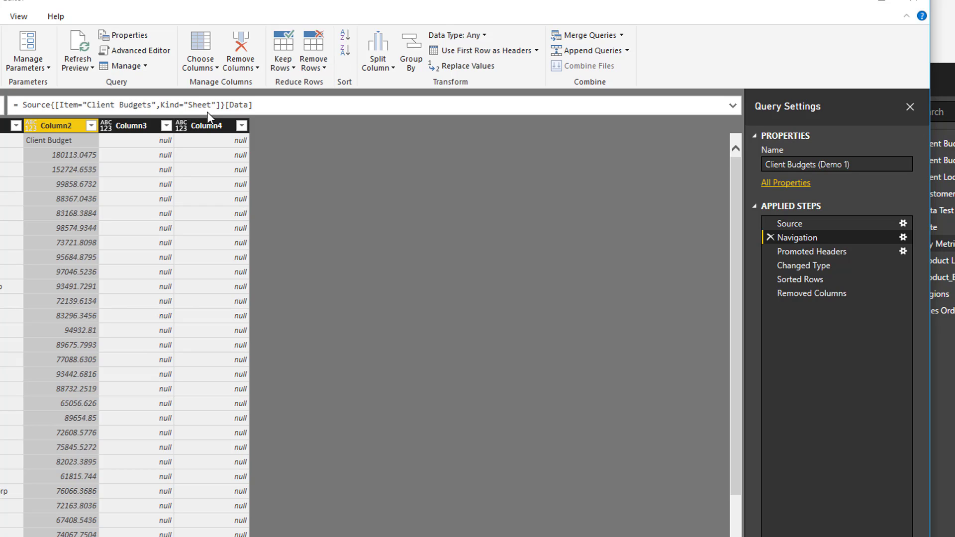
{"action": "left_click", "coordinate": [795, 254]}
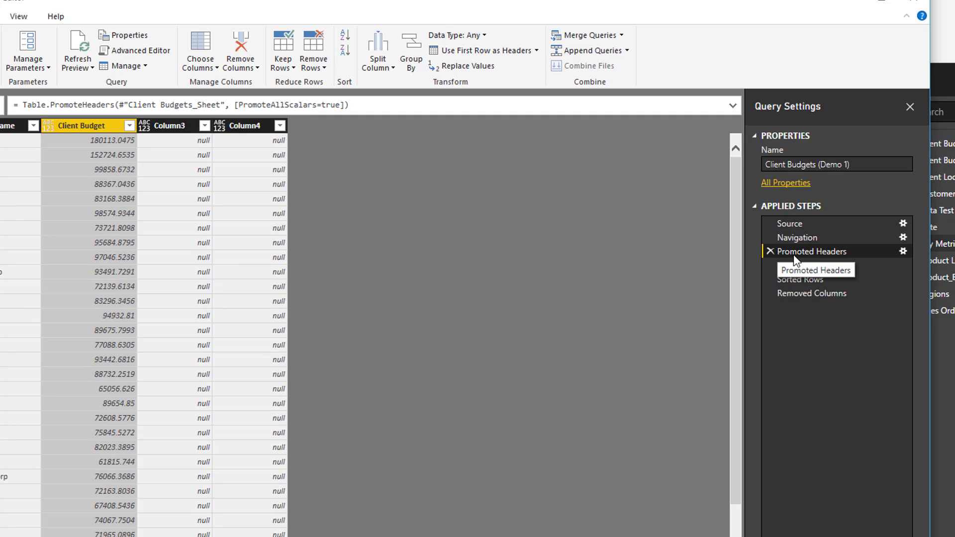
{"action": "left_click", "coordinate": [792, 266]}
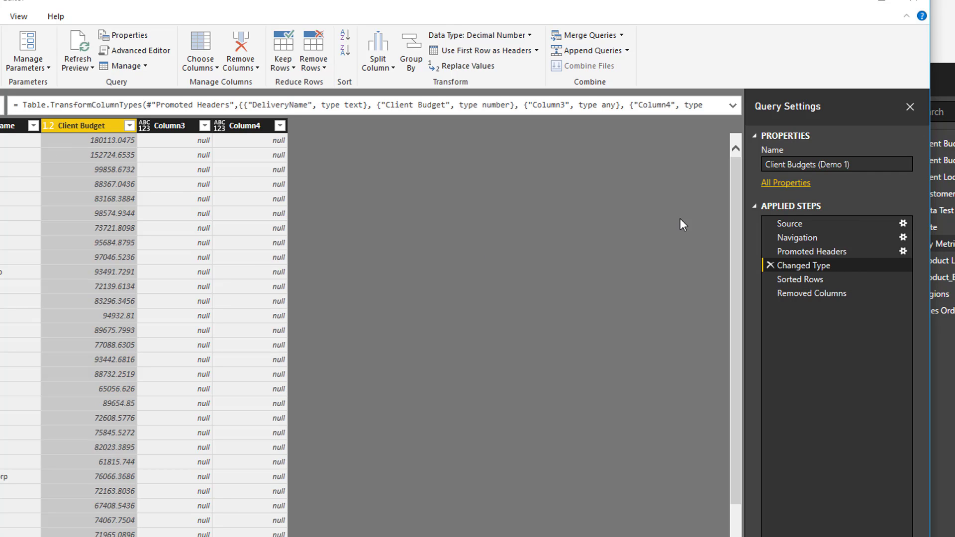
{"action": "left_click", "coordinate": [792, 252]}
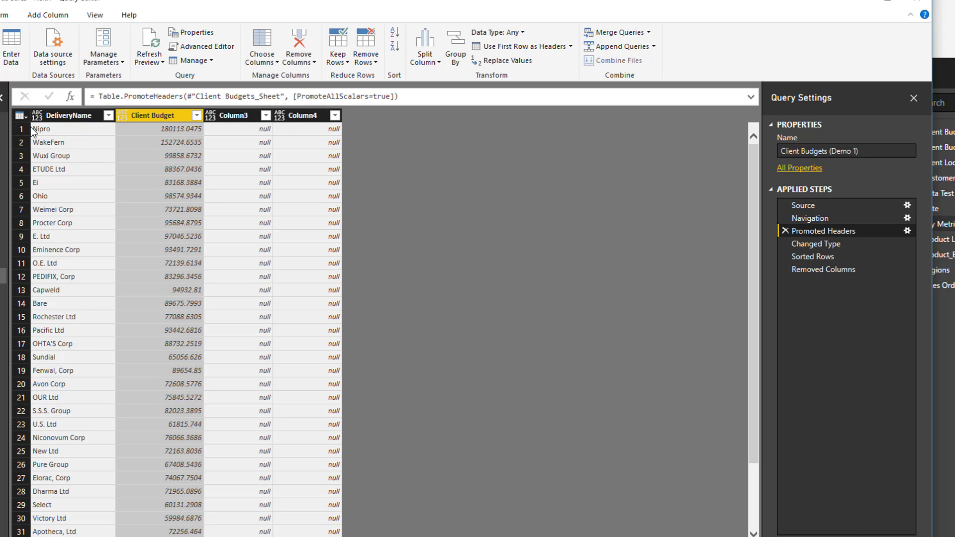
{"action": "left_click", "coordinate": [813, 244]}
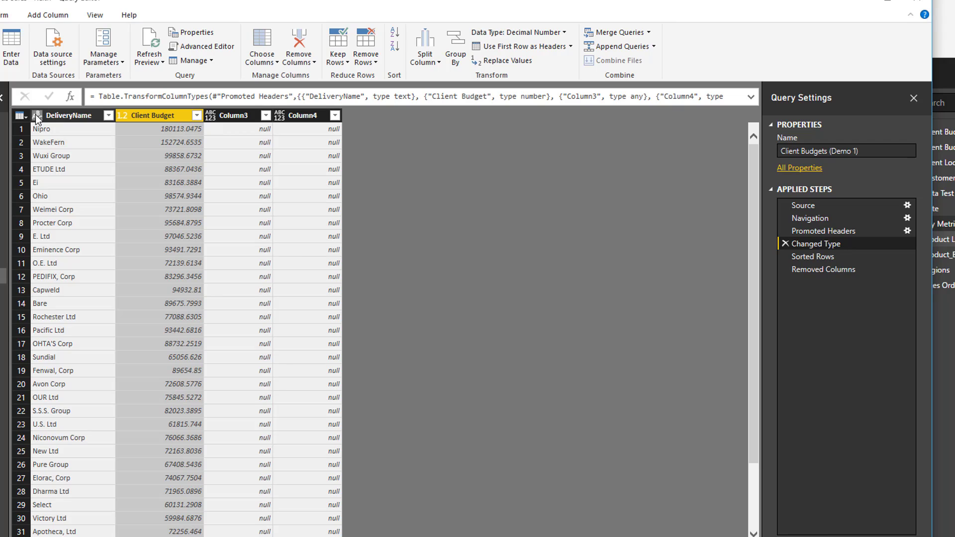
{"action": "left_click", "coordinate": [119, 118]}
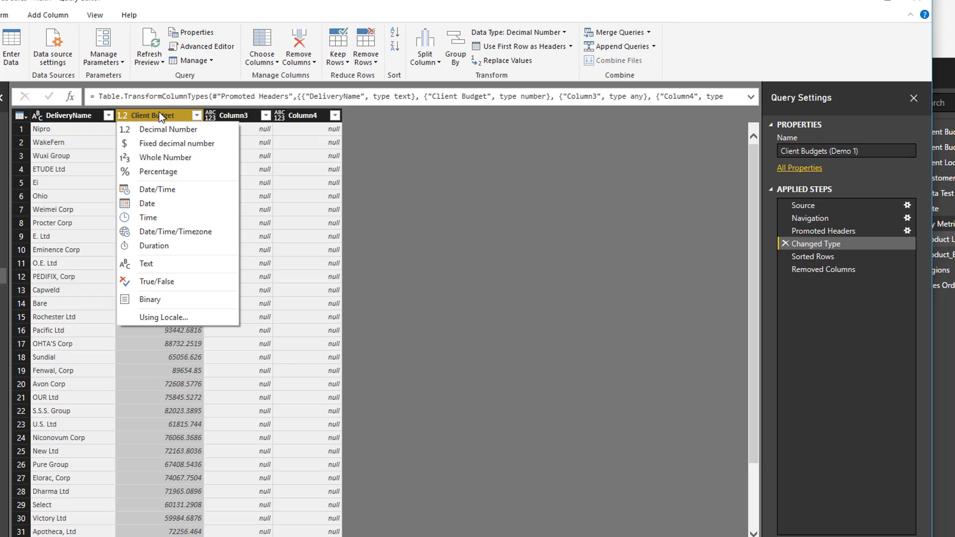
{"action": "left_click", "coordinate": [233, 116]}
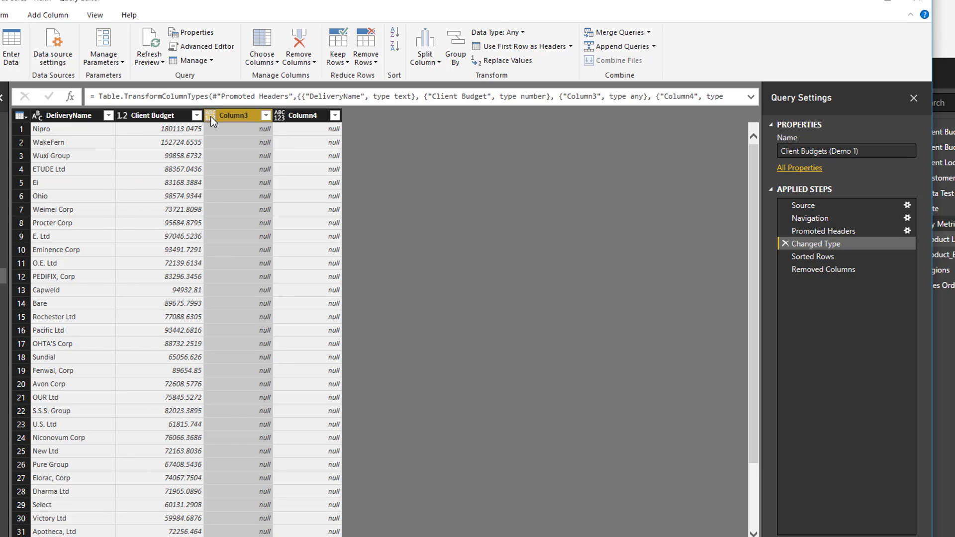
{"action": "left_click", "coordinate": [211, 116]}
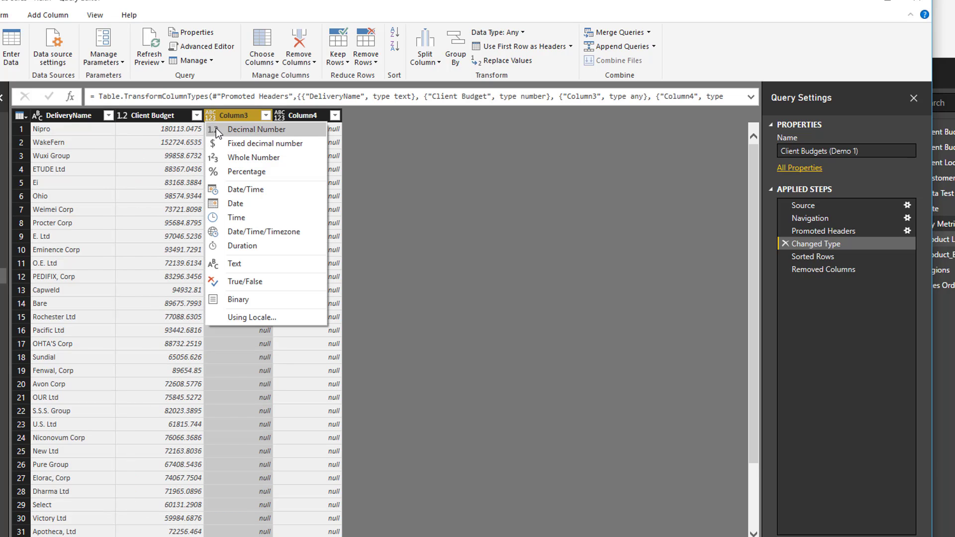
{"action": "left_click", "coordinate": [216, 129]}
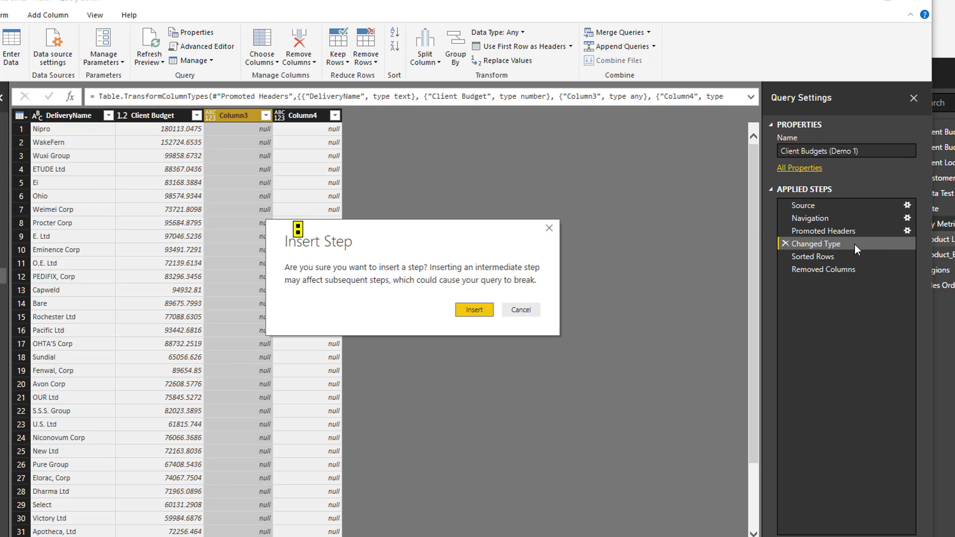
{"action": "left_click", "coordinate": [520, 310]}
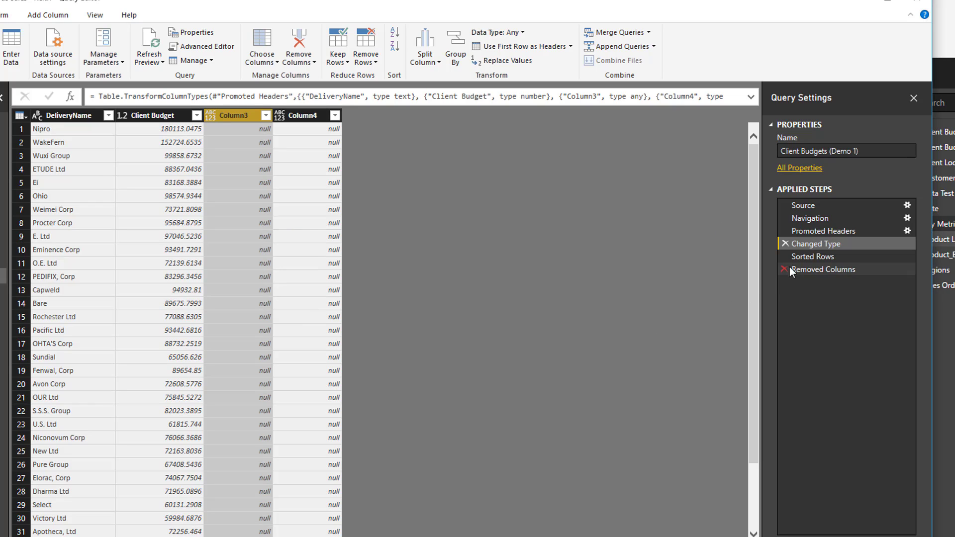
Examine the Sorted Rows and Removed Columns steps and revisit the Source, Navigation and Promoted Headers steps
{"action": "left_click", "coordinate": [810, 256]}
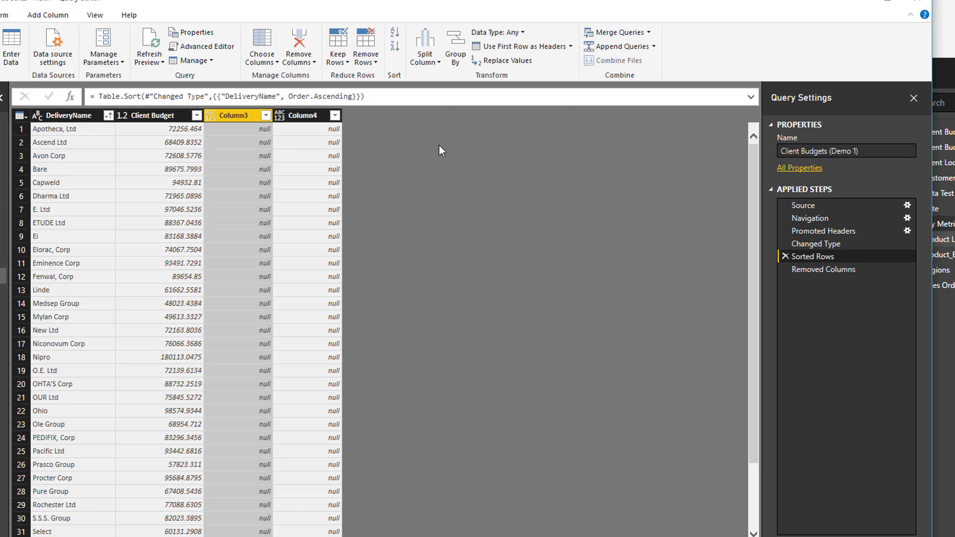
{"action": "left_click", "coordinate": [807, 271]}
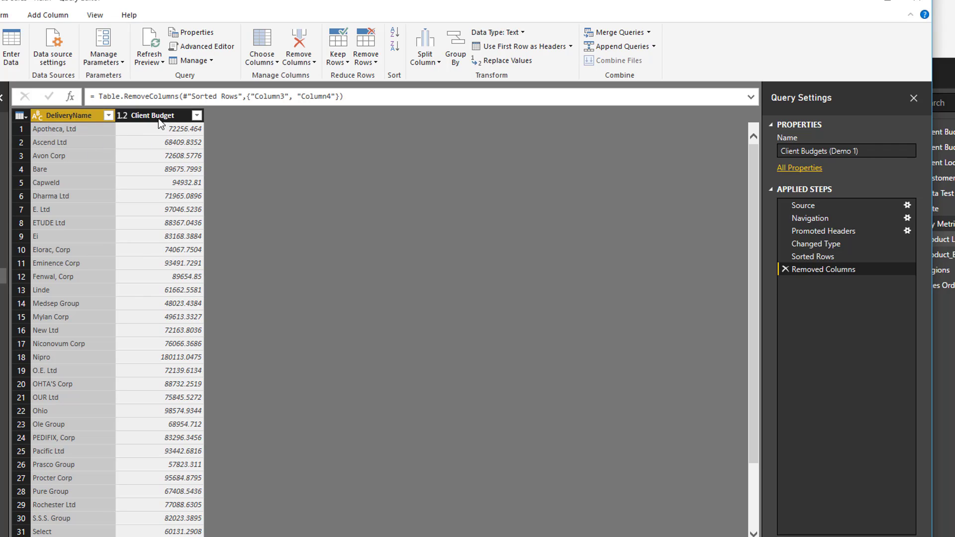
{"action": "left_click", "coordinate": [801, 203]}
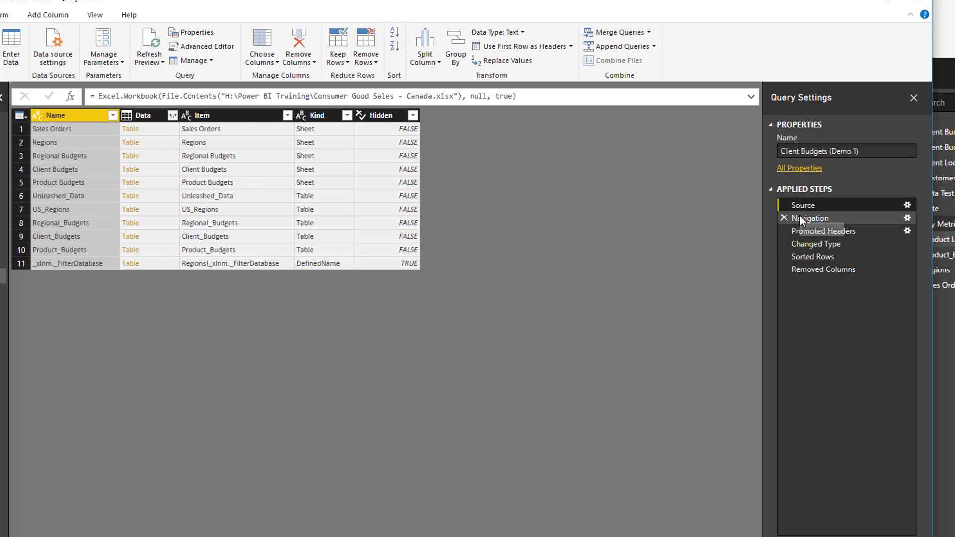
{"action": "left_click", "coordinate": [801, 218]}
{"action": "left_click", "coordinate": [800, 230]}
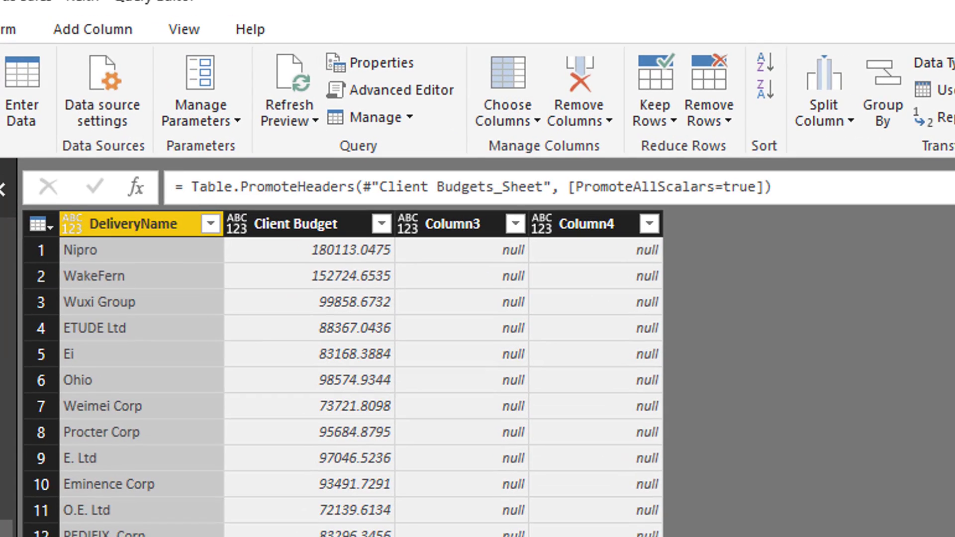
View the query's full code in the Advanced Editor and compare it with the formulas of the Source, Navigation and Promoted Headers steps
{"action": "left_click", "coordinate": [342, 94]}
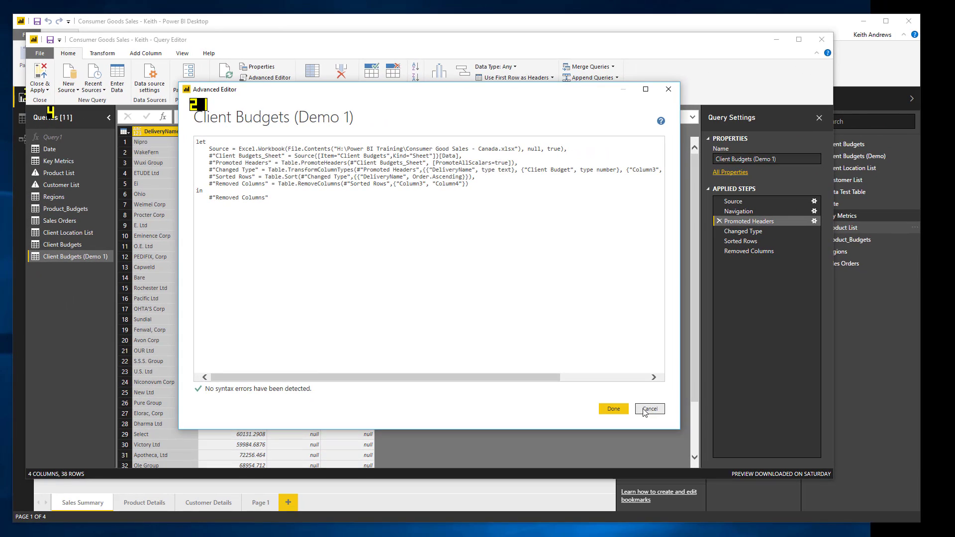
{"action": "left_click", "coordinate": [644, 408]}
{"action": "left_click", "coordinate": [731, 201]}
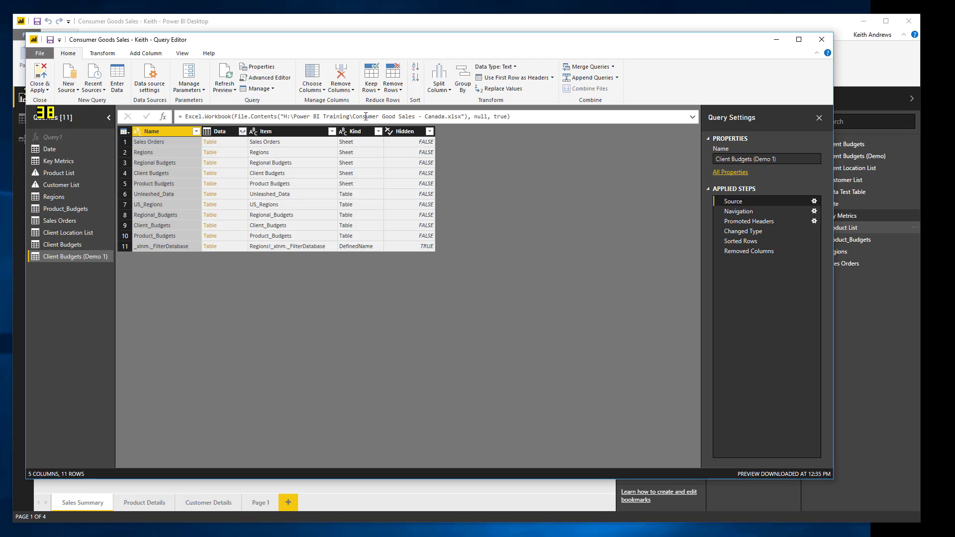
{"action": "left_click", "coordinate": [747, 211]}
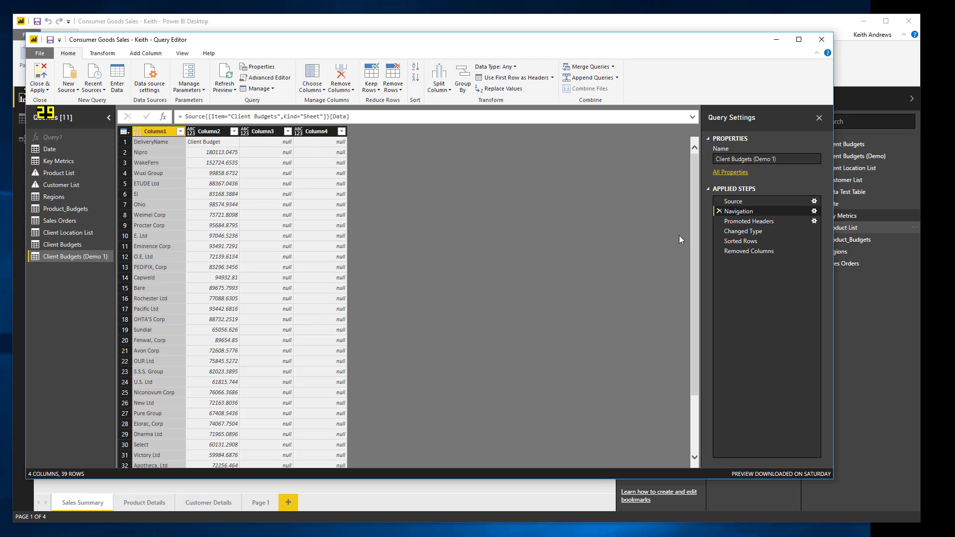
{"action": "left_click", "coordinate": [748, 221]}
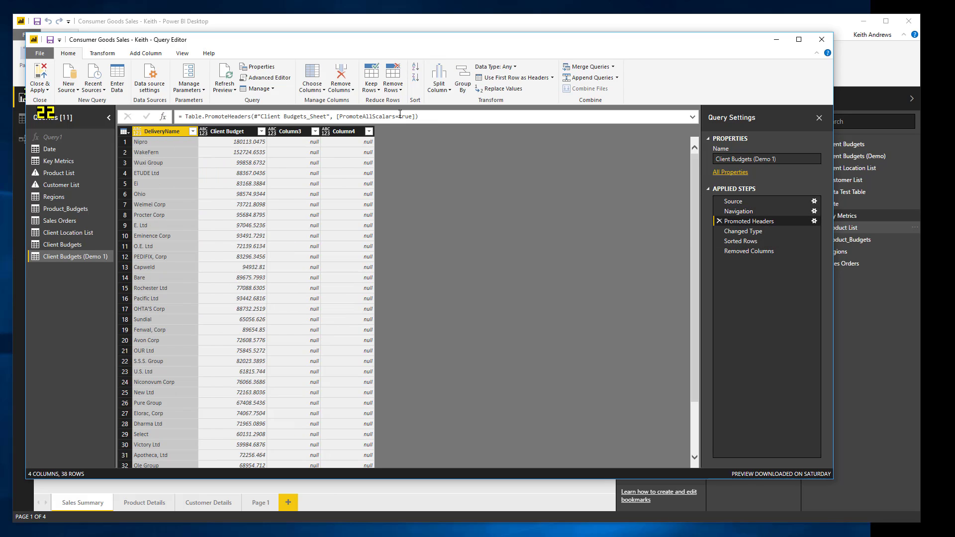
Reopen the query in the Advanced Editor, examine its Source and Client Budgets_Sheet lines, and close it without changes
{"action": "left_click", "coordinate": [266, 78]}
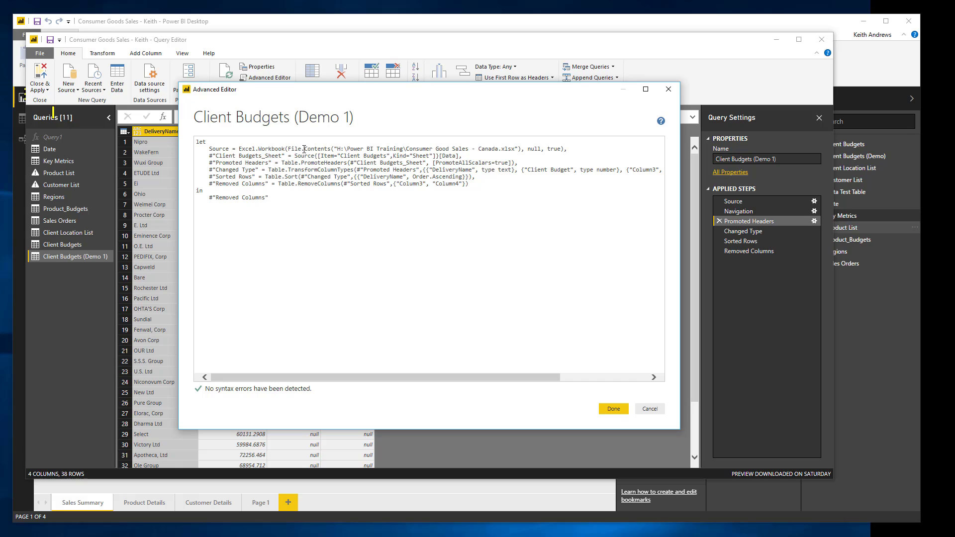
{"action": "left_click_drag", "start_coordinate": [197, 150], "coordinate": [304, 149]}
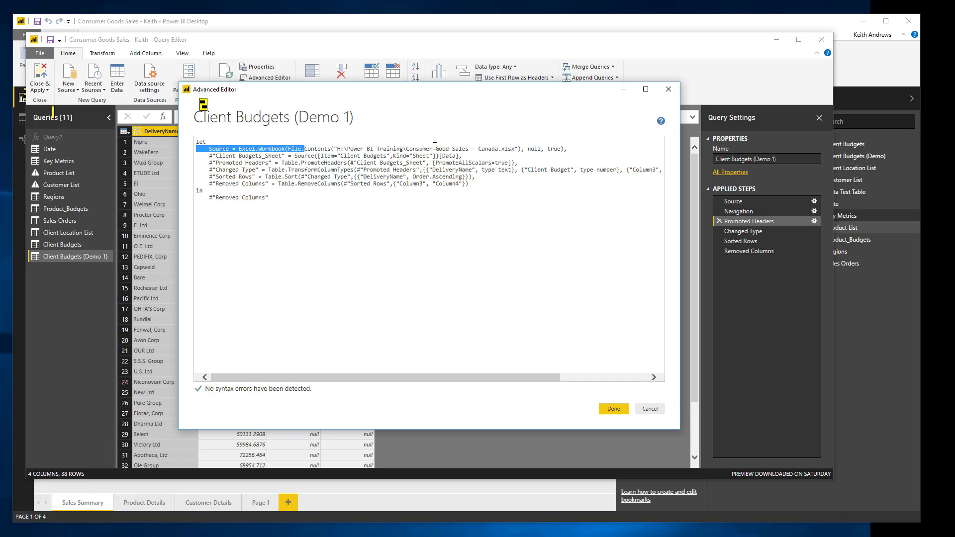
{"action": "left_click", "coordinate": [218, 156]}
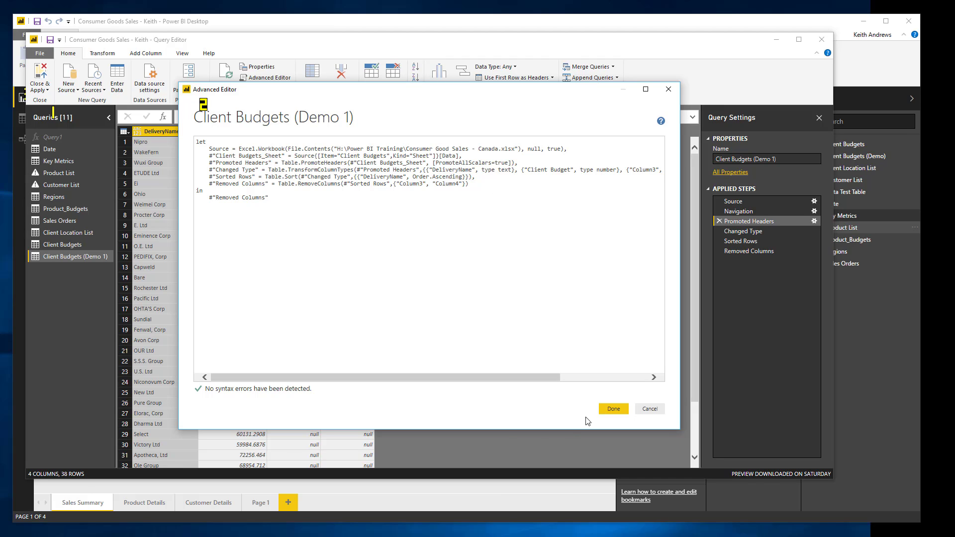
{"action": "left_click", "coordinate": [647, 409]}
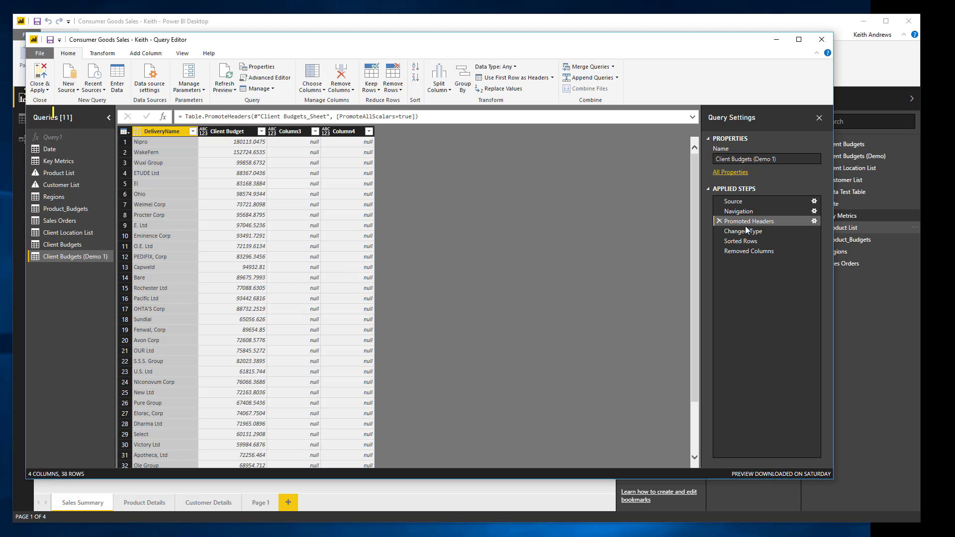
Return from the Navigation step to the Removed Columns step and look through the options for removing rows and splitting columns
{"action": "left_click", "coordinate": [740, 211]}
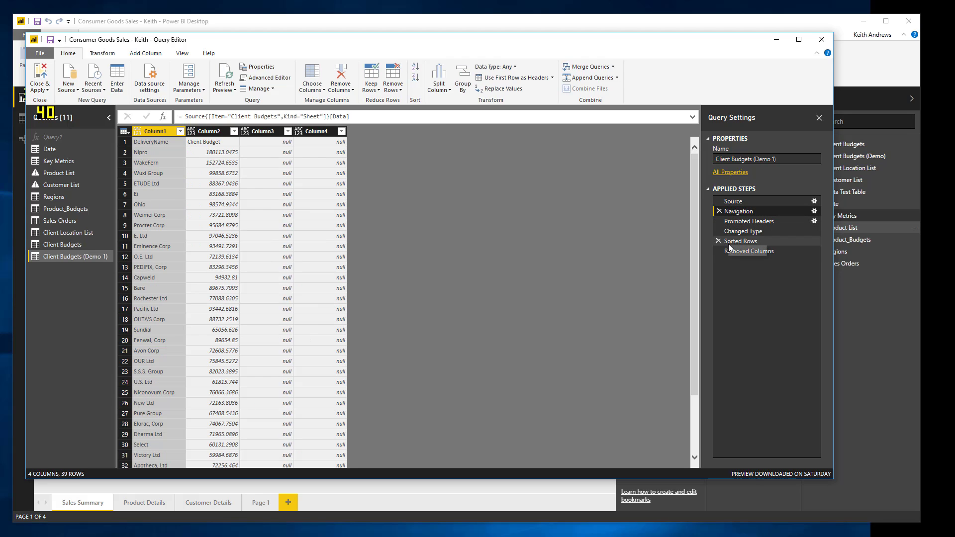
{"action": "left_click", "coordinate": [741, 251]}
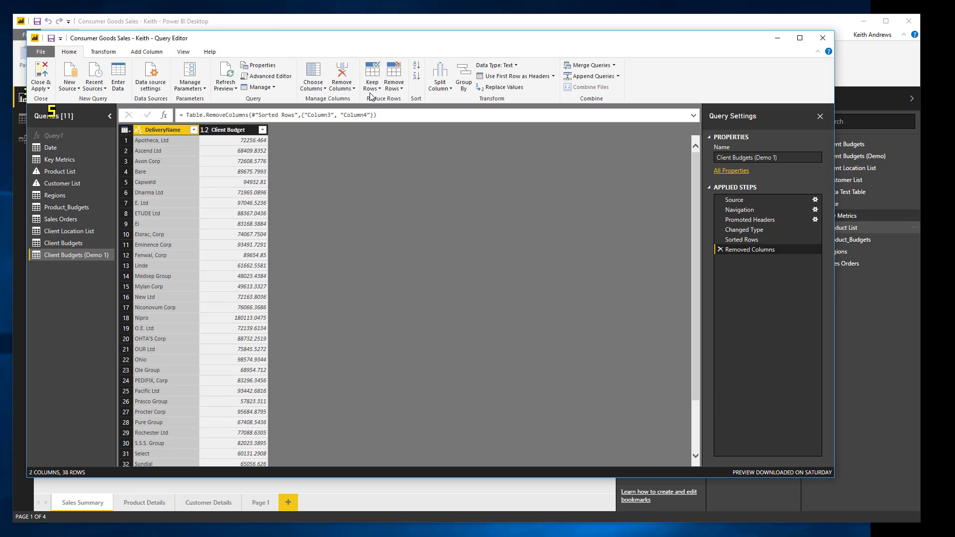
{"action": "left_click", "coordinate": [401, 89]}
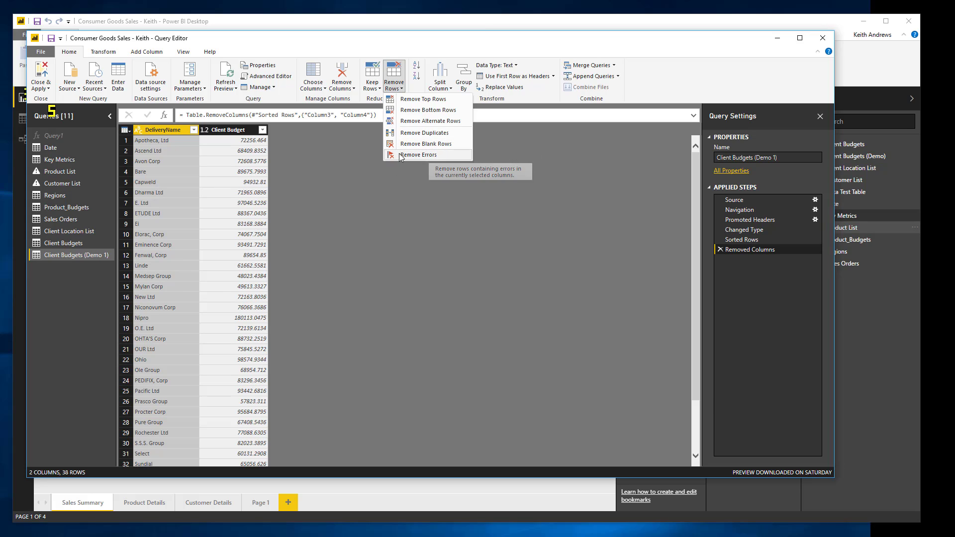
{"action": "left_click", "coordinate": [515, 147]}
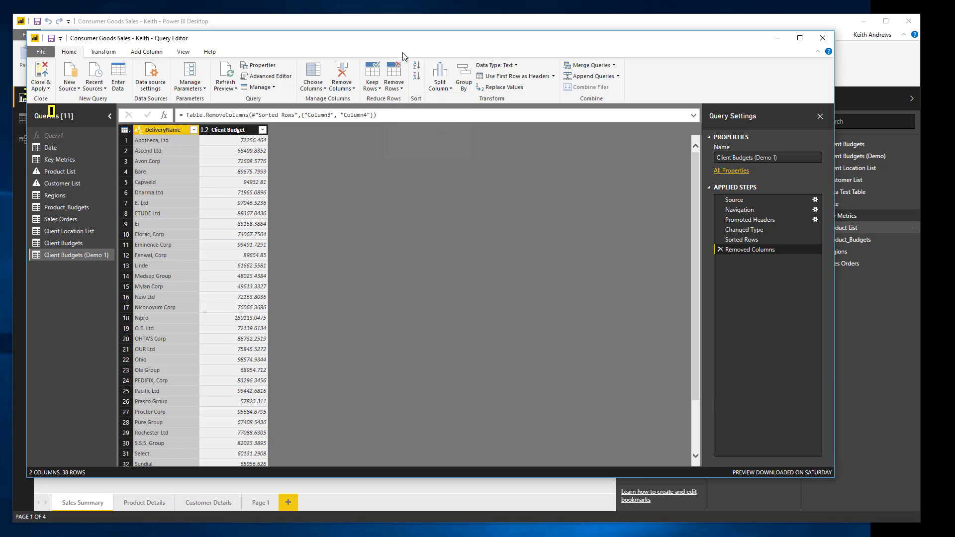
{"action": "left_click", "coordinate": [439, 85]}
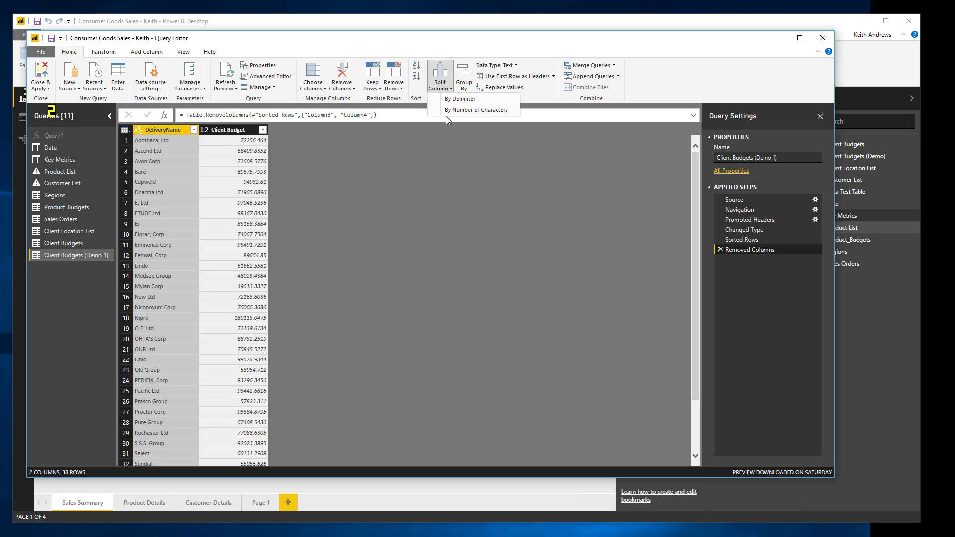
{"action": "left_click", "coordinate": [407, 140]}
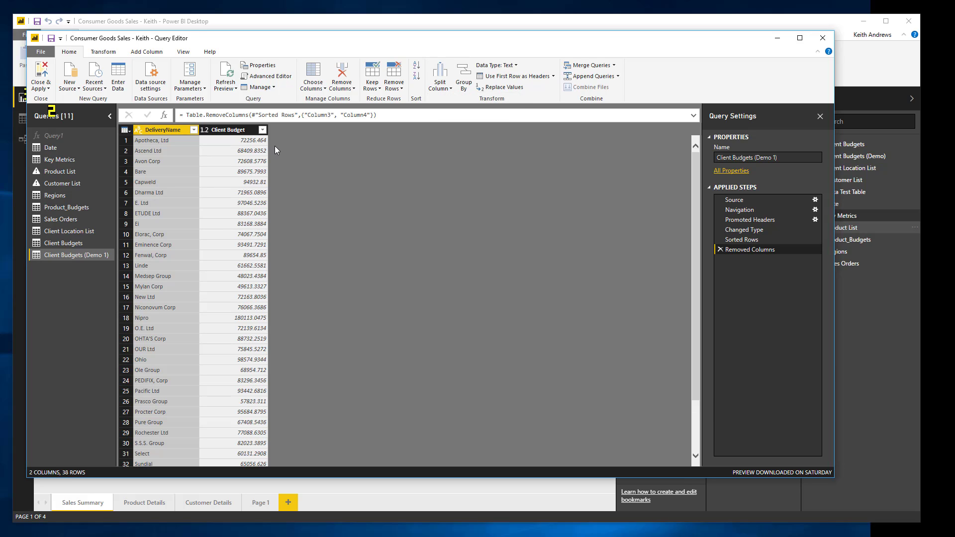
Change the Client Budget column's data type to Text and split it by custom delimiter at each occurrence of the decimal point
{"action": "left_click", "coordinate": [205, 130]}
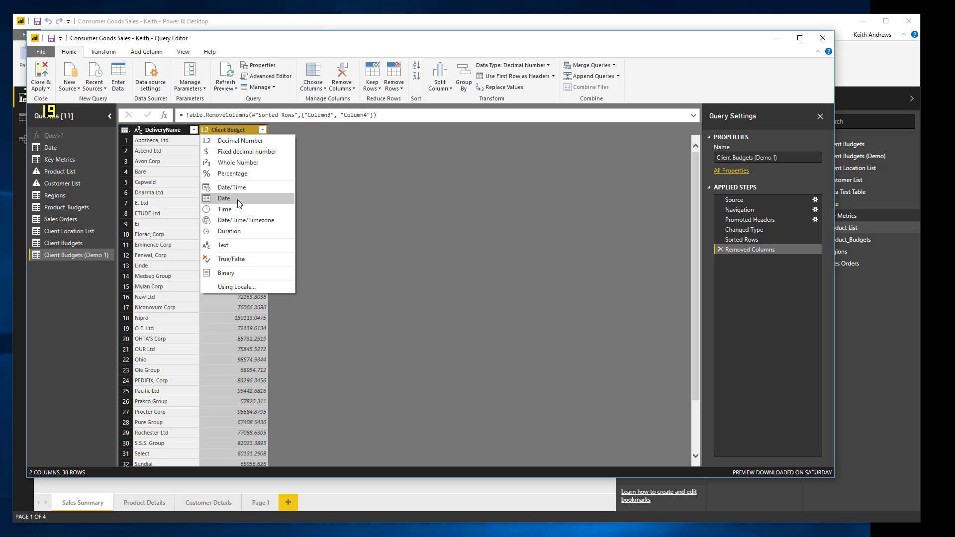
{"action": "left_click", "coordinate": [230, 246]}
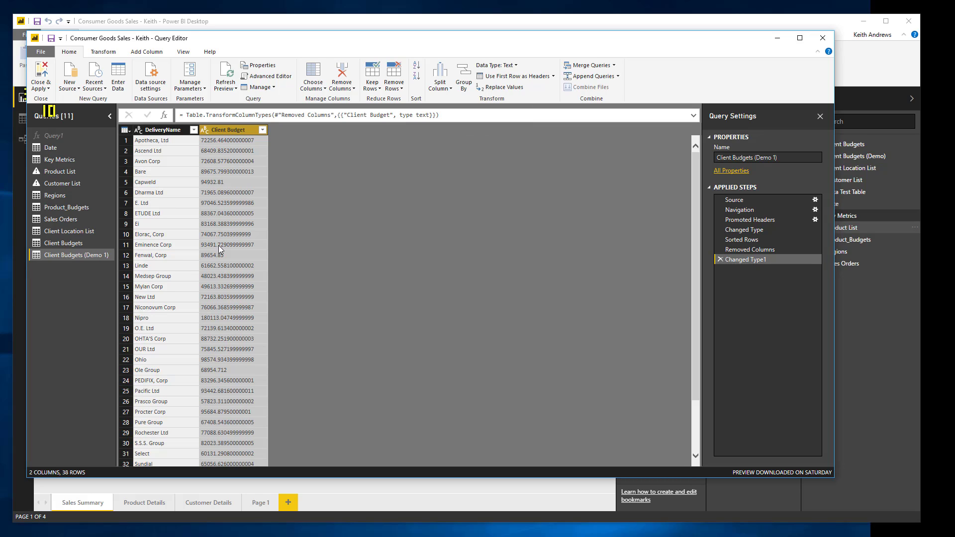
{"action": "left_click", "coordinate": [439, 84]}
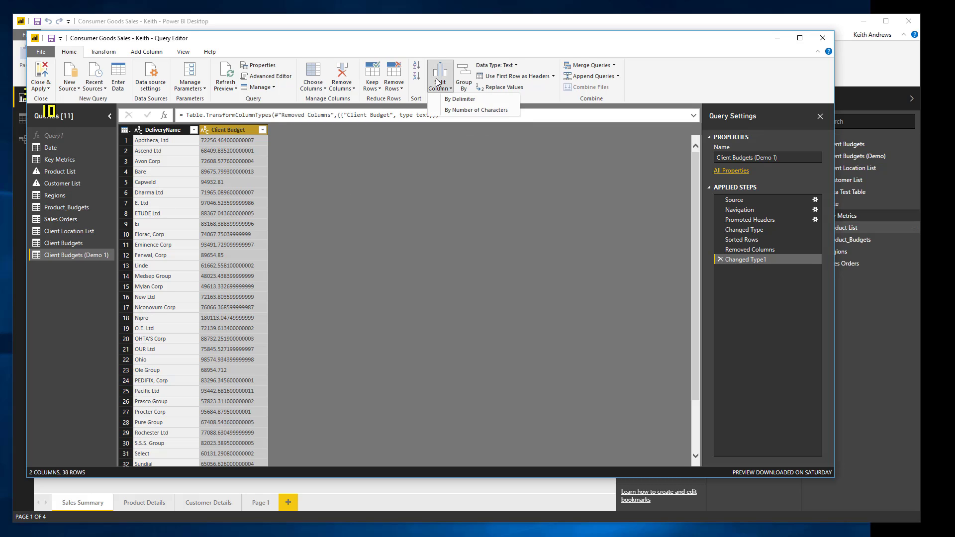
{"action": "left_click", "coordinate": [454, 102]}
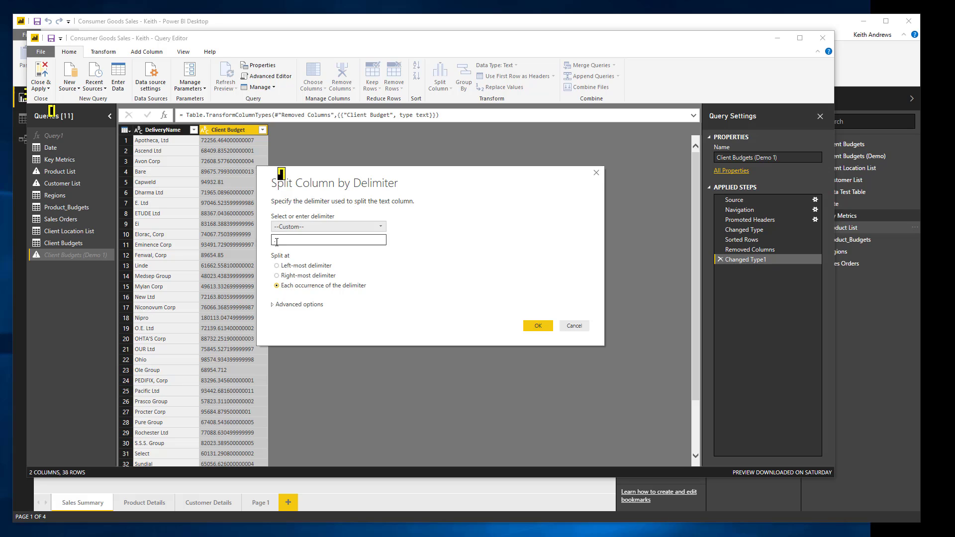
{"action": "left_click_drag", "start_coordinate": [281, 240], "coordinate": [260, 241]}
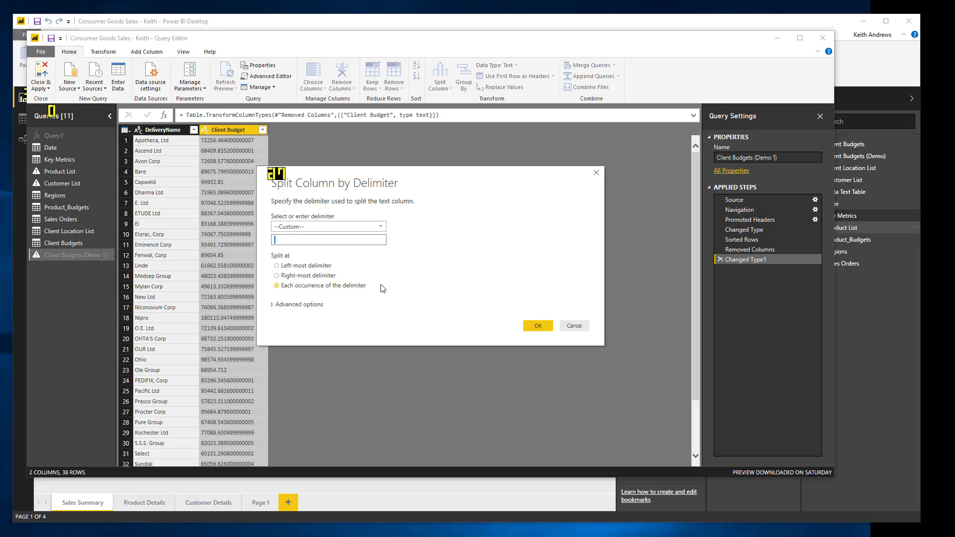
{"action": "left_click", "coordinate": [539, 325]}
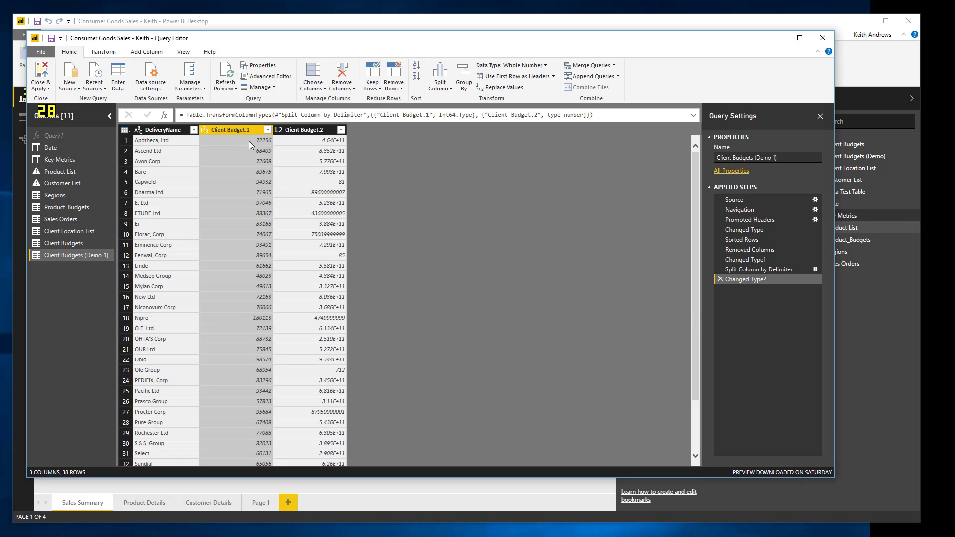
Remove the Changed Type2 and Split Column by Delimiter steps, and split Client Budget again at each decimal point using a custom delimiter
{"action": "left_click", "coordinate": [719, 280]}
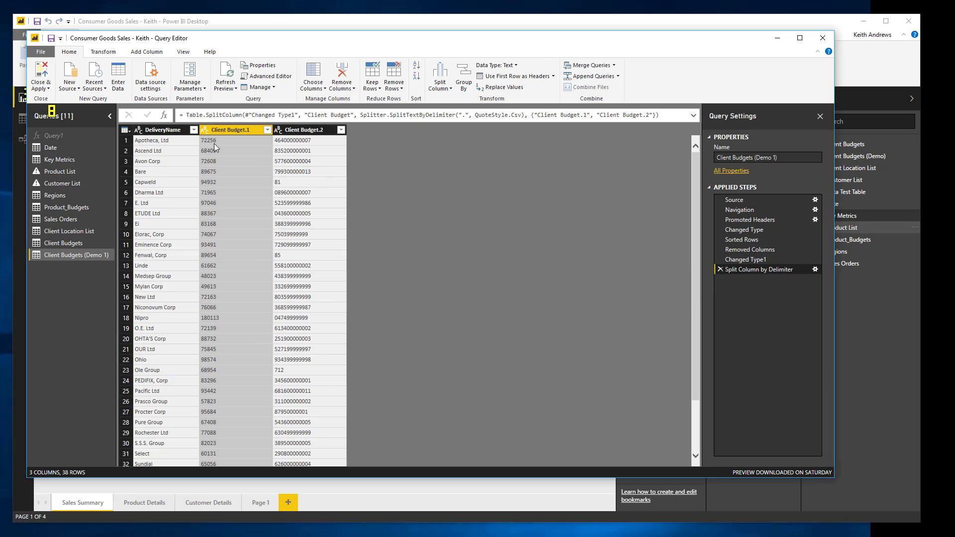
{"action": "left_click", "coordinate": [720, 270]}
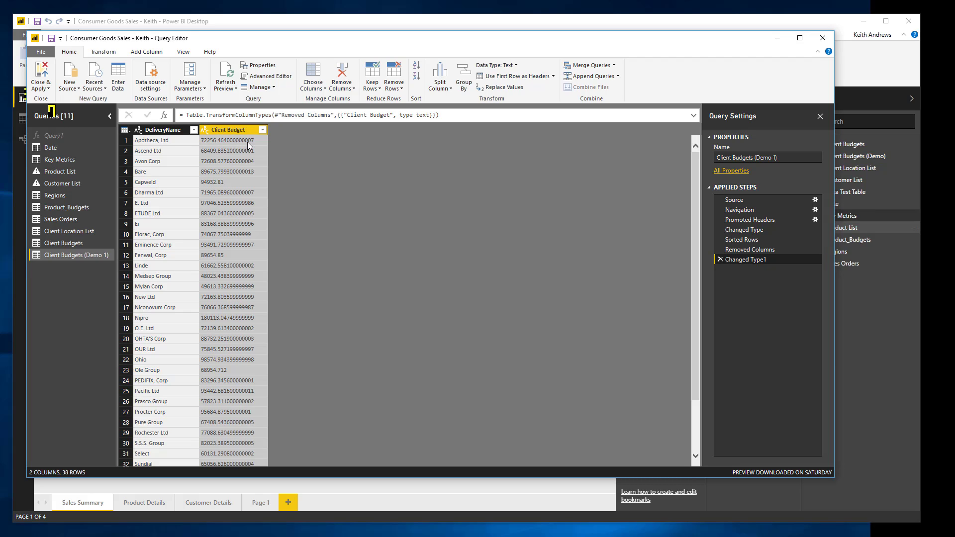
{"action": "left_click", "coordinate": [439, 81]}
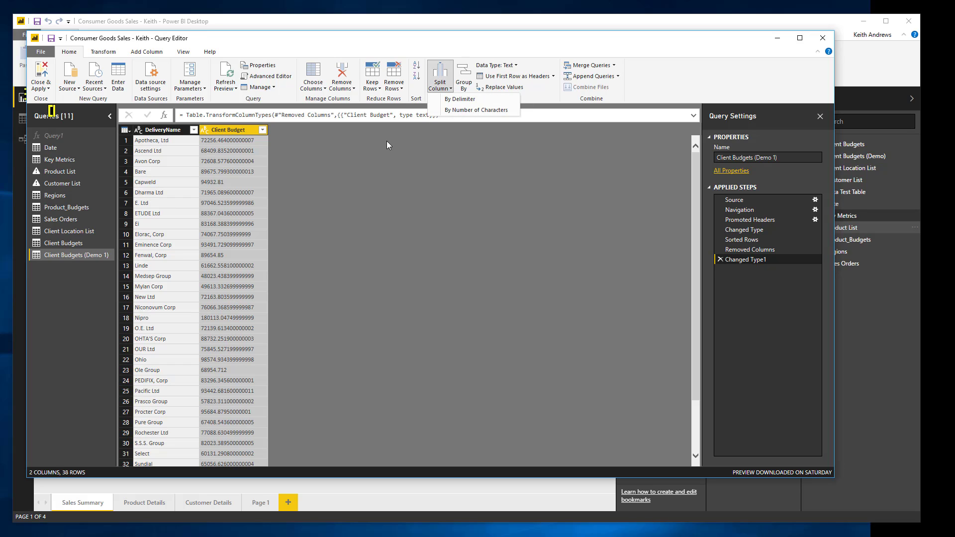
{"action": "left_click", "coordinate": [447, 108]}
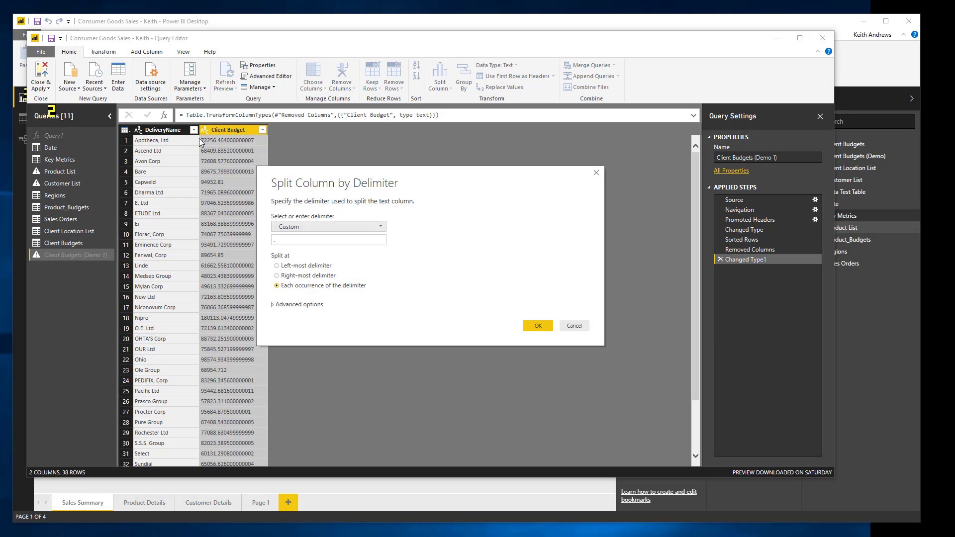
{"action": "left_click", "coordinate": [528, 325]}
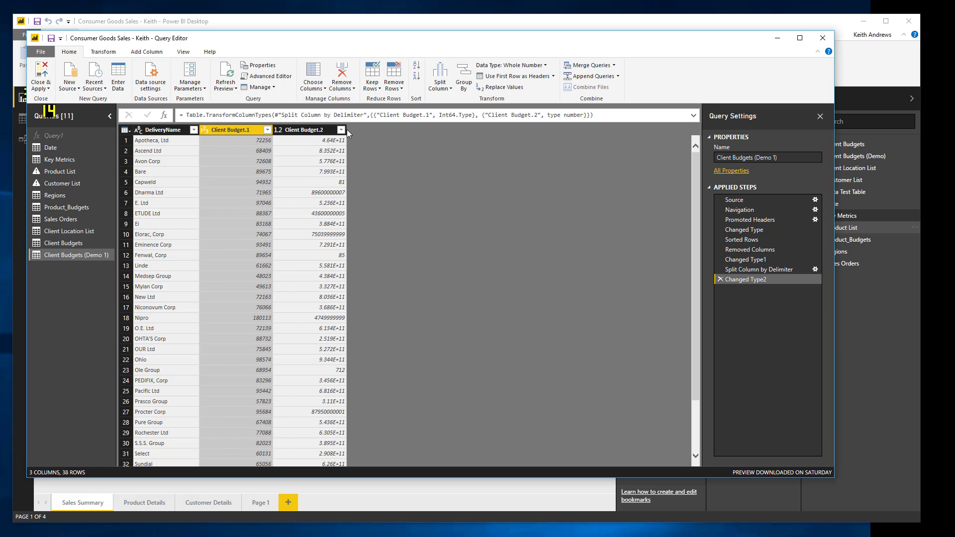
{"action": "left_click_drag", "start_coordinate": [346, 130], "coordinate": [408, 129]}
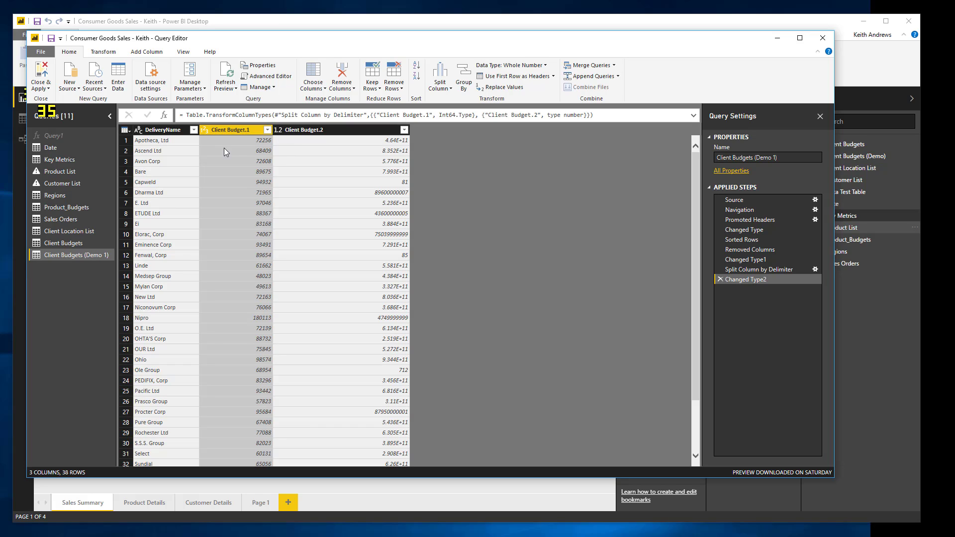
Delete the Changed Type2, Split Column by Delimiter and Changed Type1 steps, returning the query to Removed Columns
{"action": "left_click", "coordinate": [720, 279]}
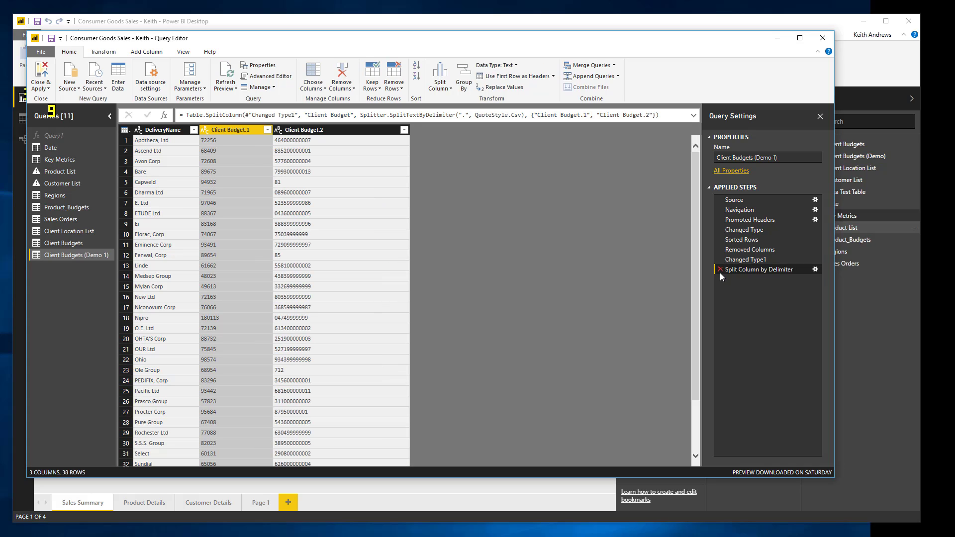
{"action": "left_click", "coordinate": [720, 272]}
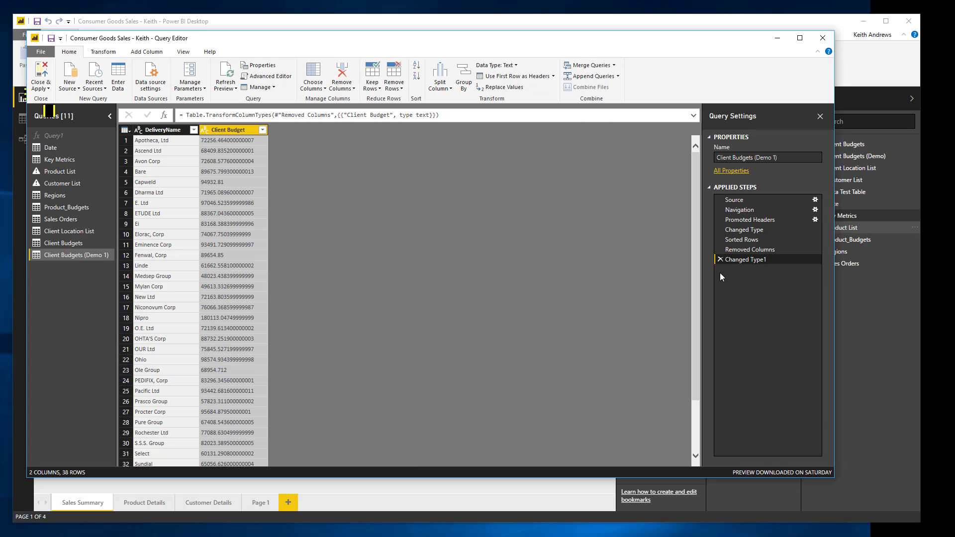
{"action": "left_click", "coordinate": [719, 260]}
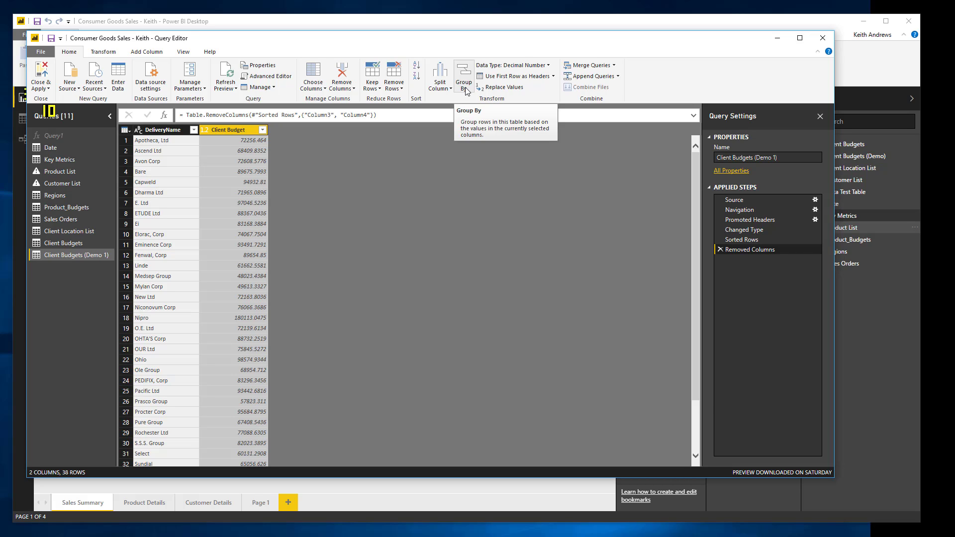
Transpose the Client Budgets (Demo 1) table and promote its first row of client names to column headers
{"action": "left_click", "coordinate": [113, 54]}
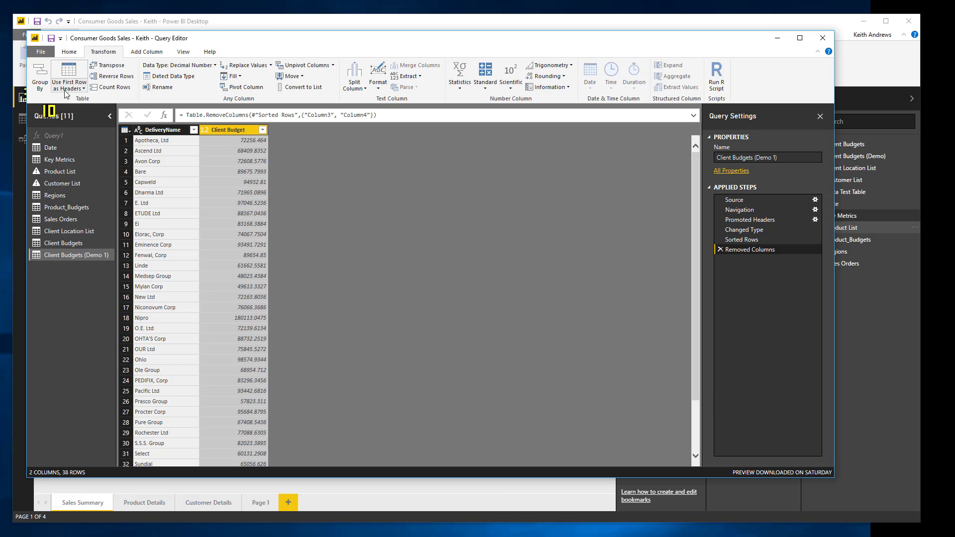
{"action": "left_click", "coordinate": [106, 70]}
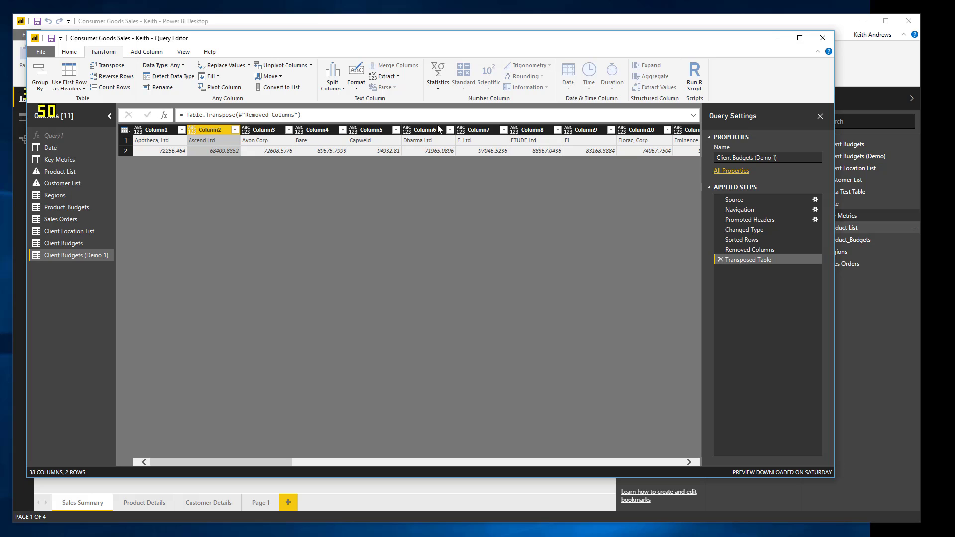
{"action": "left_click", "coordinate": [128, 141]}
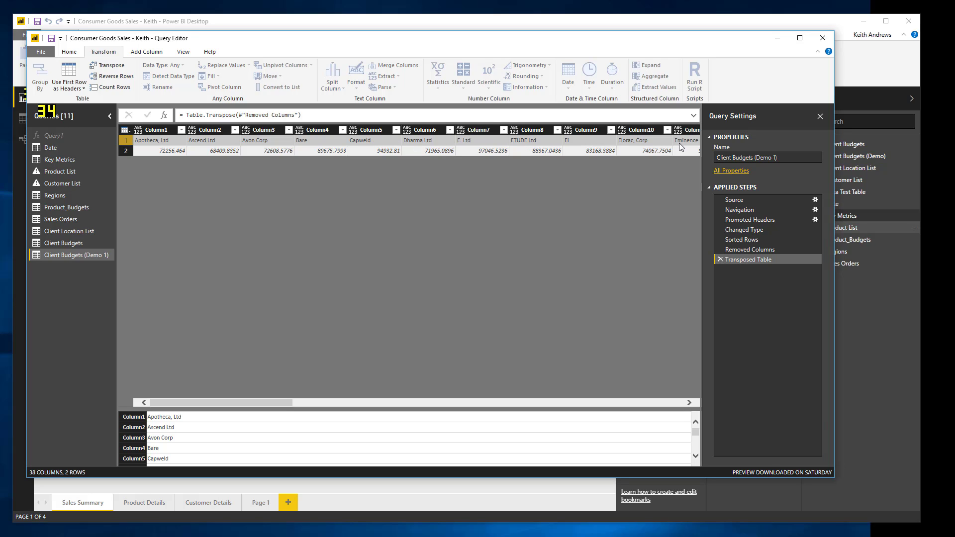
{"action": "left_click", "coordinate": [72, 73]}
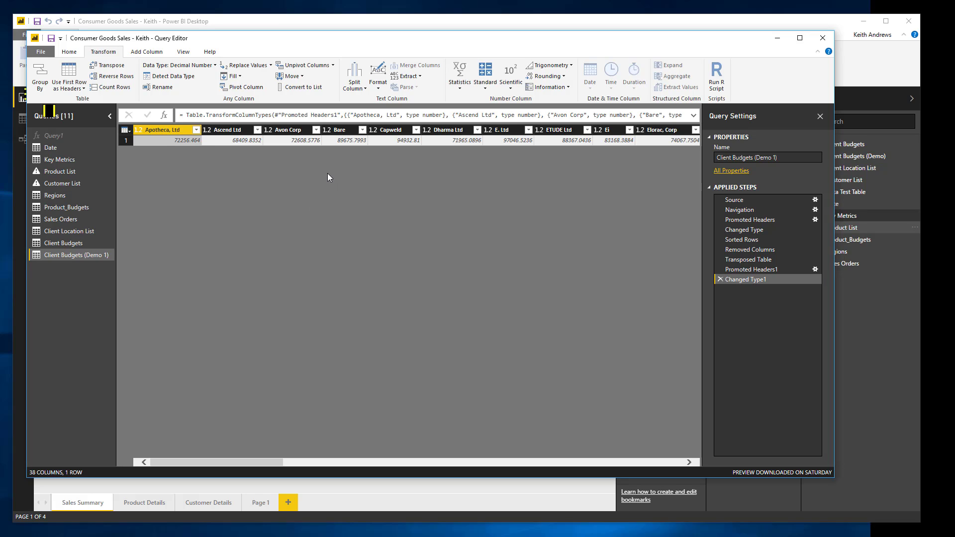
Remove the Changed Type1, Promoted Headers1 and Transposed Table steps from the query
{"action": "left_click", "coordinate": [720, 277]}
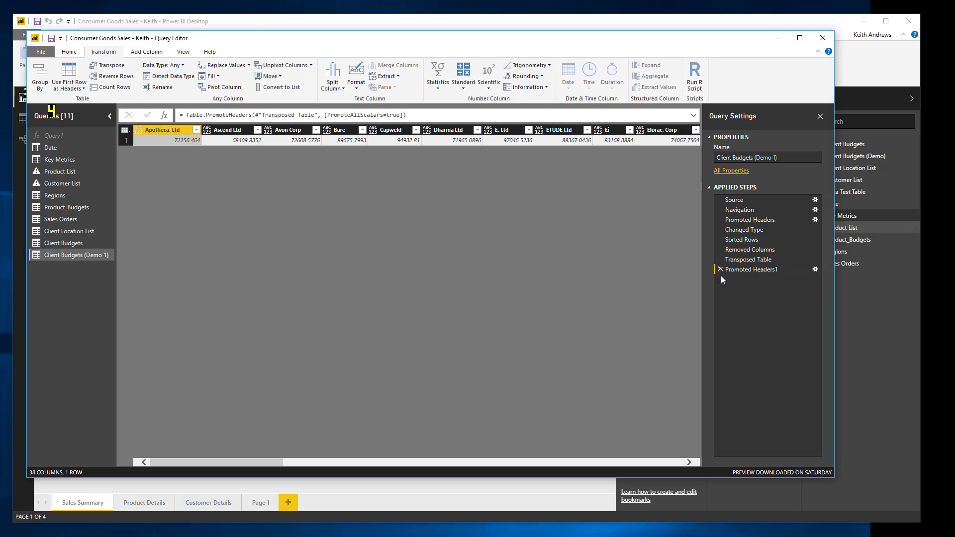
{"action": "left_click", "coordinate": [720, 270]}
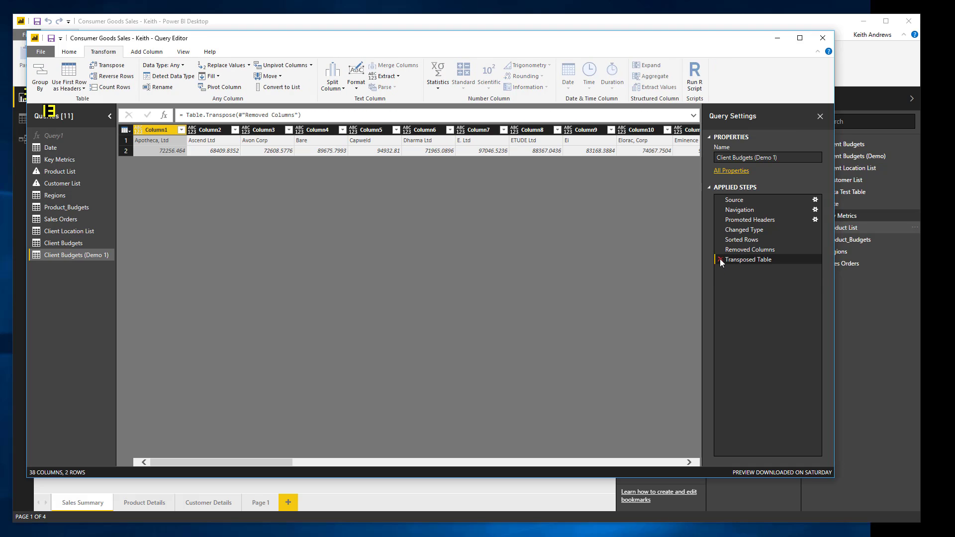
{"action": "left_click", "coordinate": [720, 259]}
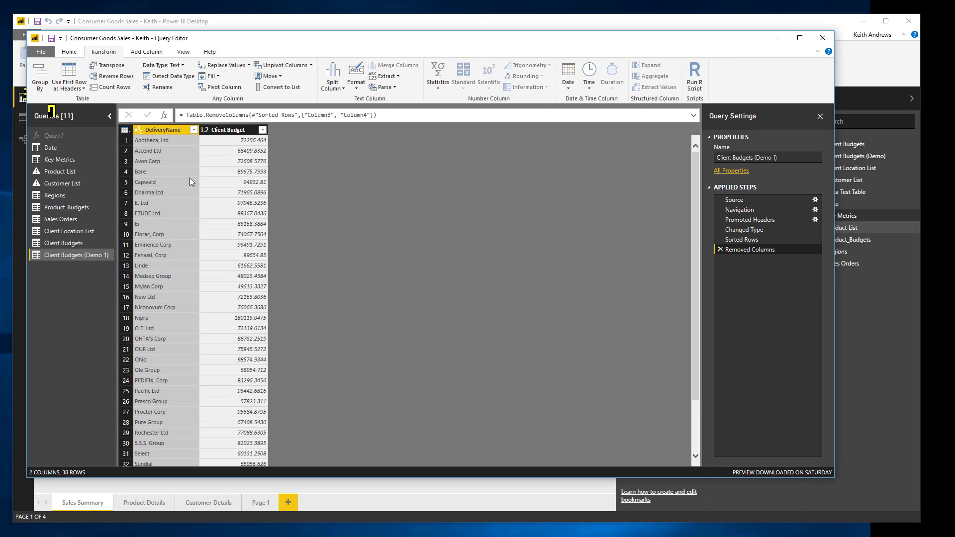
Count the rows of the Client Budgets (Demo 1) table and delete the resulting Counted Rows step
{"action": "left_click", "coordinate": [110, 92]}
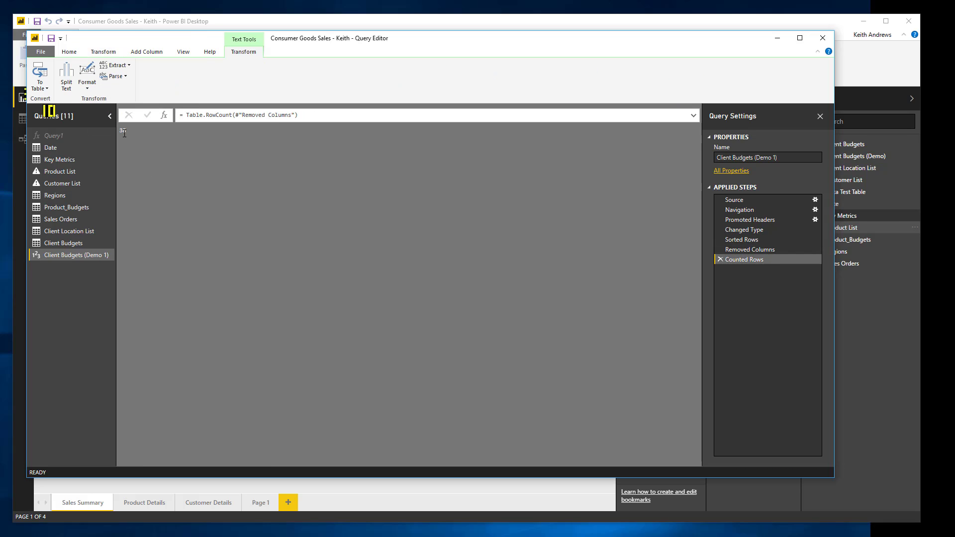
{"action": "left_click", "coordinate": [720, 261]}
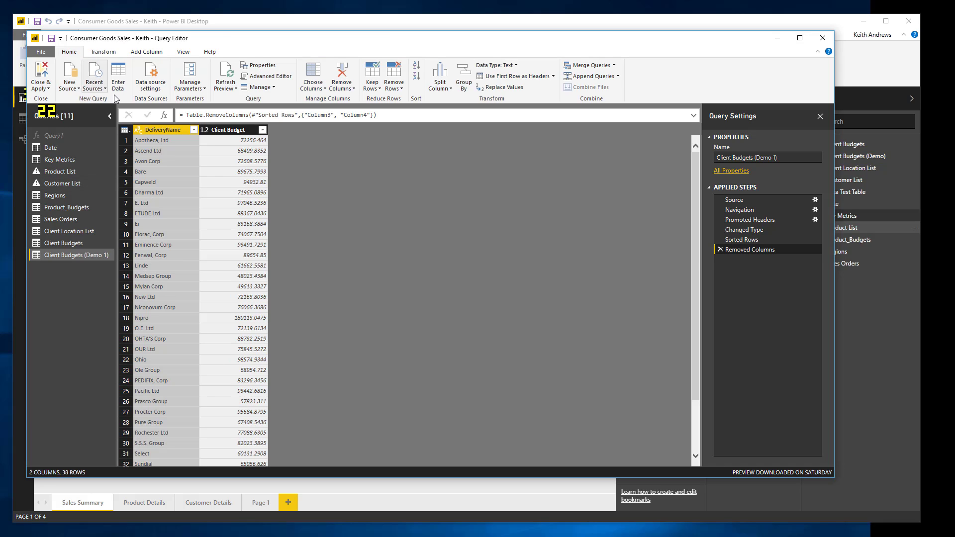
{"action": "left_click", "coordinate": [103, 52]}
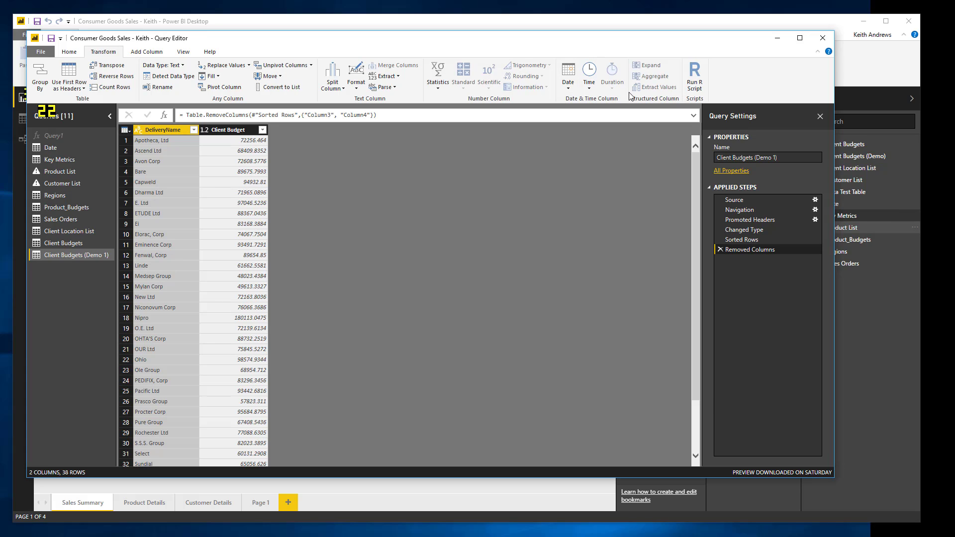
{"action": "left_click", "coordinate": [146, 52]}
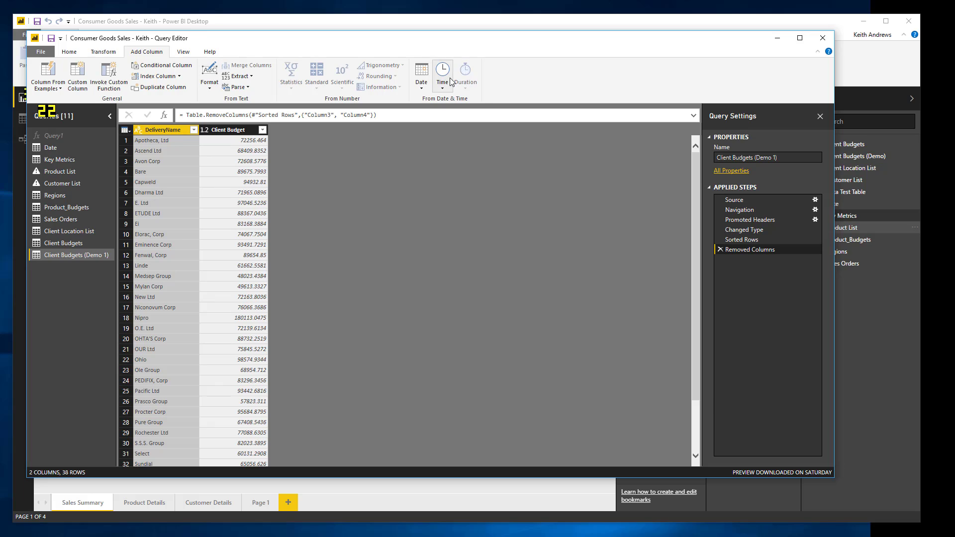
{"action": "left_click", "coordinate": [183, 52]}
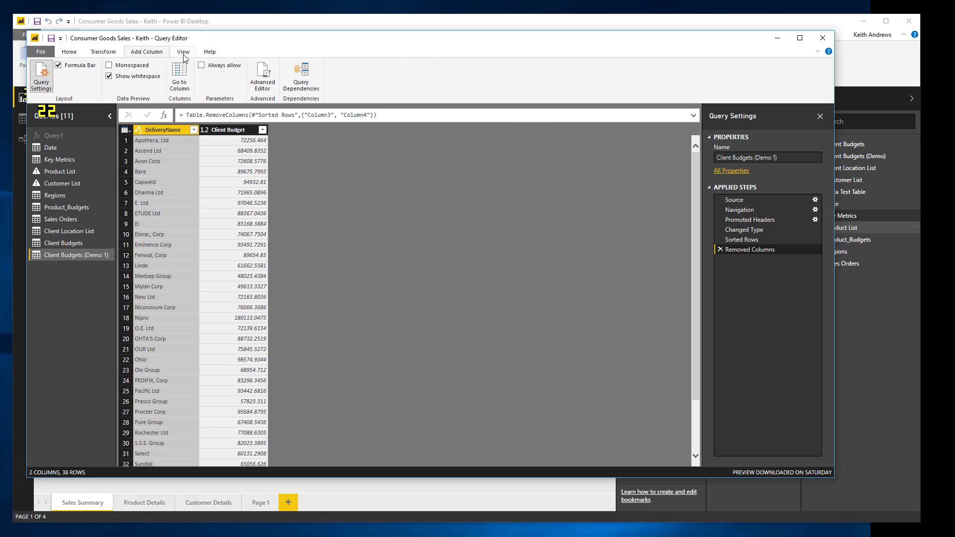
{"action": "left_click", "coordinate": [148, 56]}
{"action": "left_click", "coordinate": [102, 55]}
{"action": "left_click", "coordinate": [58, 56]}
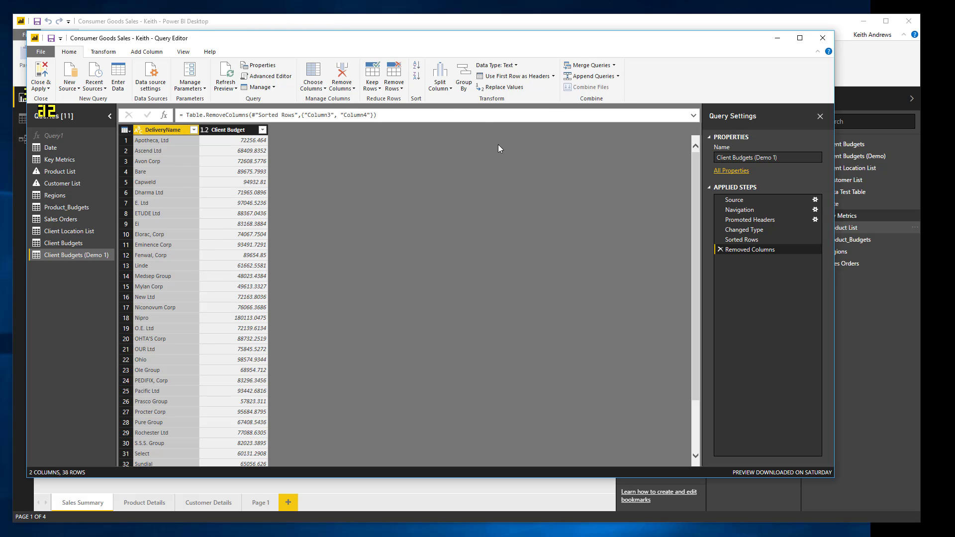
Close the Query Editor with the changes applied, and show the imported Client Budgets (Demo 1) table in Data view
{"action": "left_click", "coordinate": [50, 64]}
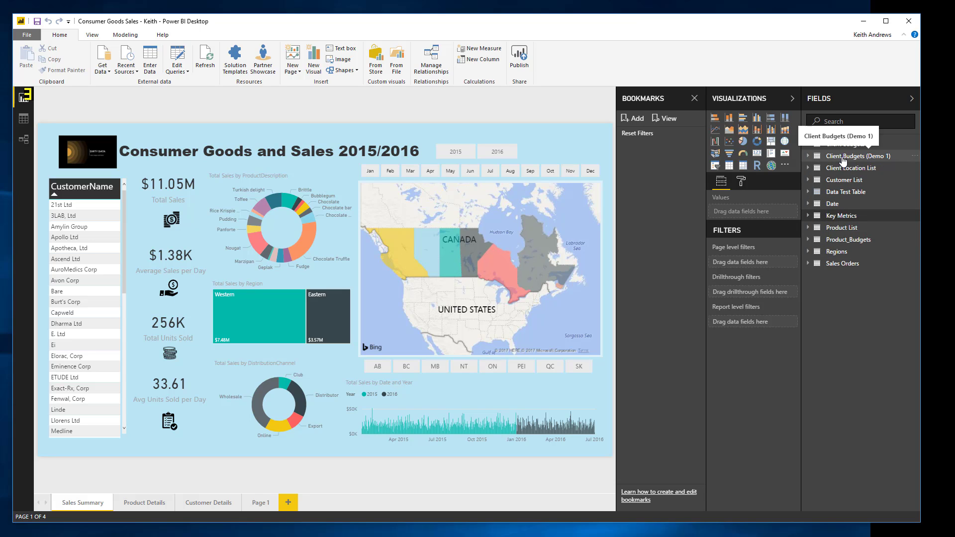
{"action": "left_click", "coordinate": [842, 157]}
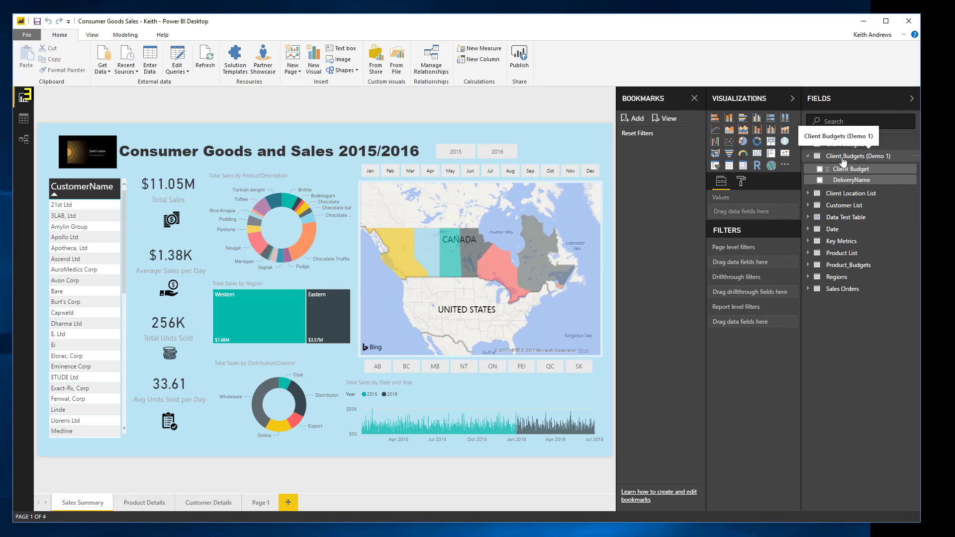
{"action": "left_click", "coordinate": [841, 157]}
{"action": "left_click", "coordinate": [839, 157]}
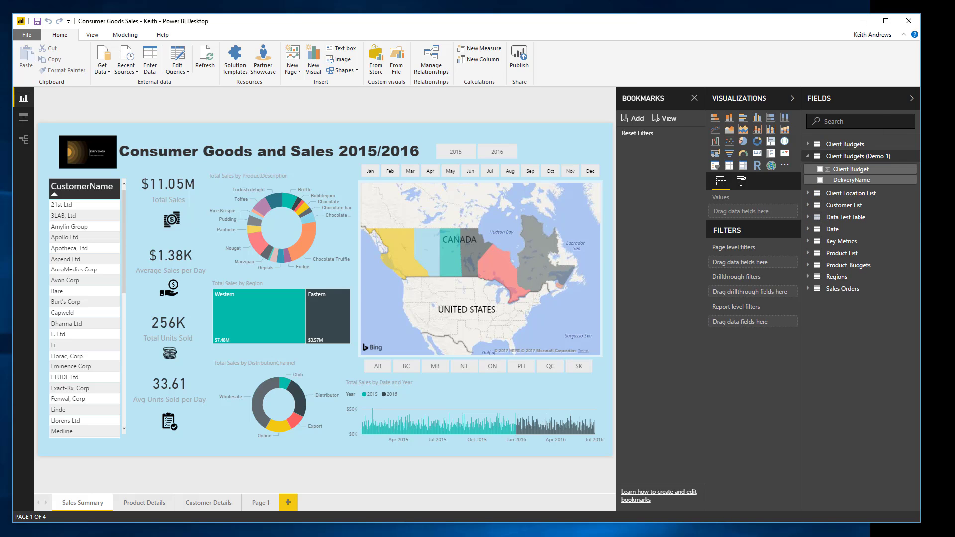
{"action": "left_click", "coordinate": [23, 119]}
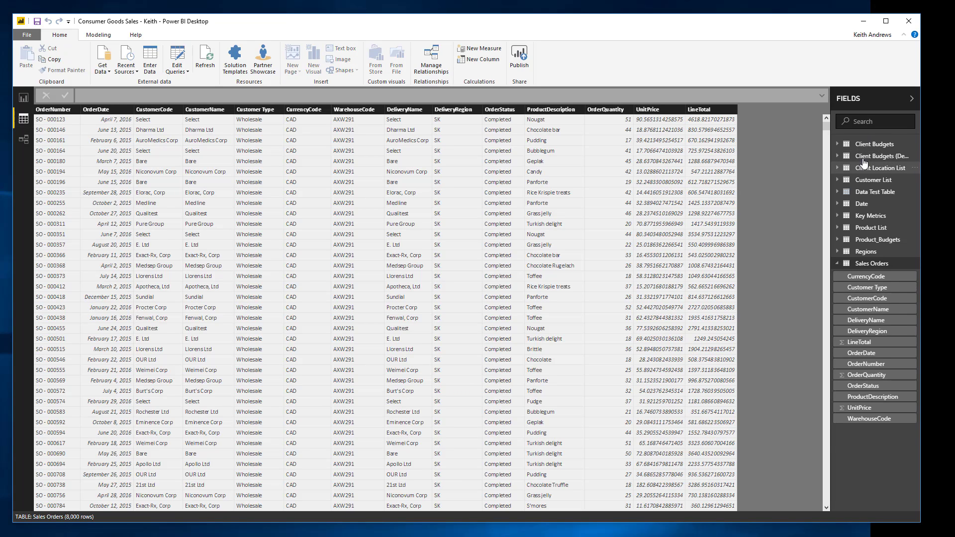
{"action": "left_click", "coordinate": [864, 157]}
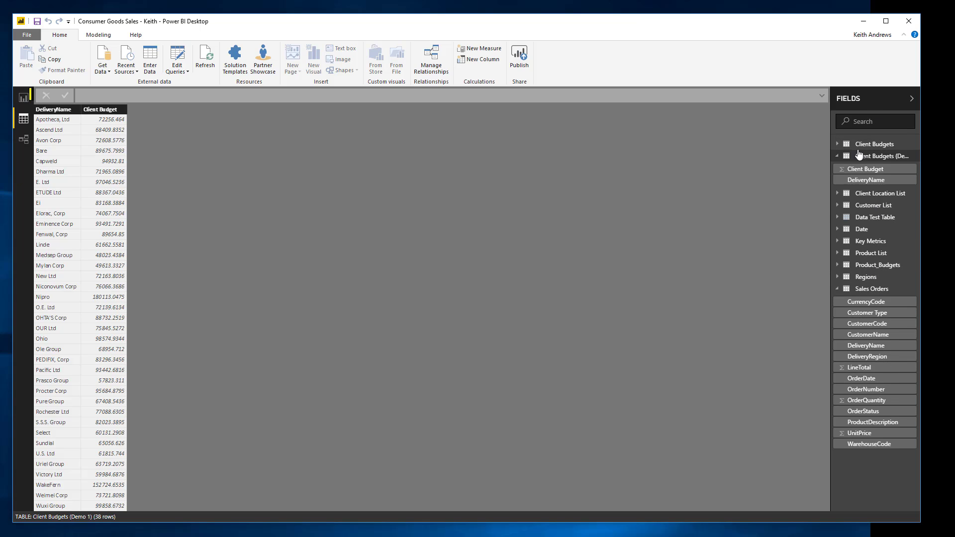
Look through the fields of the Client Location List and Key Metrics tables, collapse all tables, and return to Report view
{"action": "left_click", "coordinate": [837, 194]}
{"action": "left_click", "coordinate": [837, 267]}
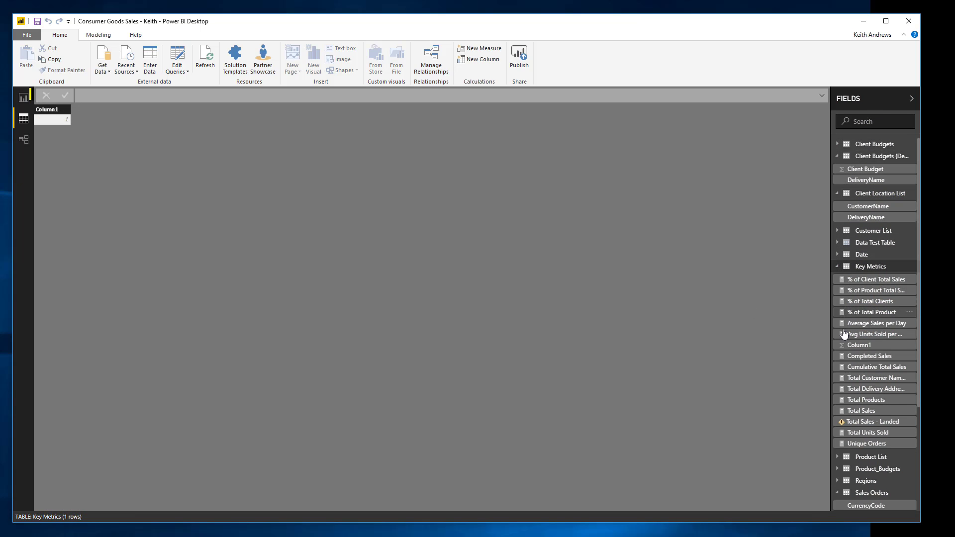
{"action": "scroll", "coordinate": [874, 398], "scroll_direction": "down", "scroll_amount": 5}
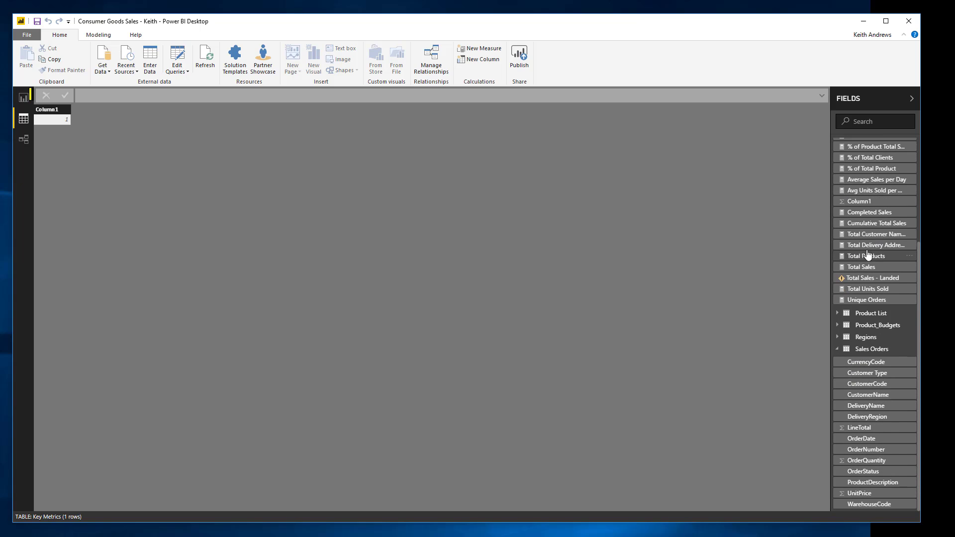
{"action": "left_click", "coordinate": [913, 100]}
{"action": "left_click", "coordinate": [911, 99]}
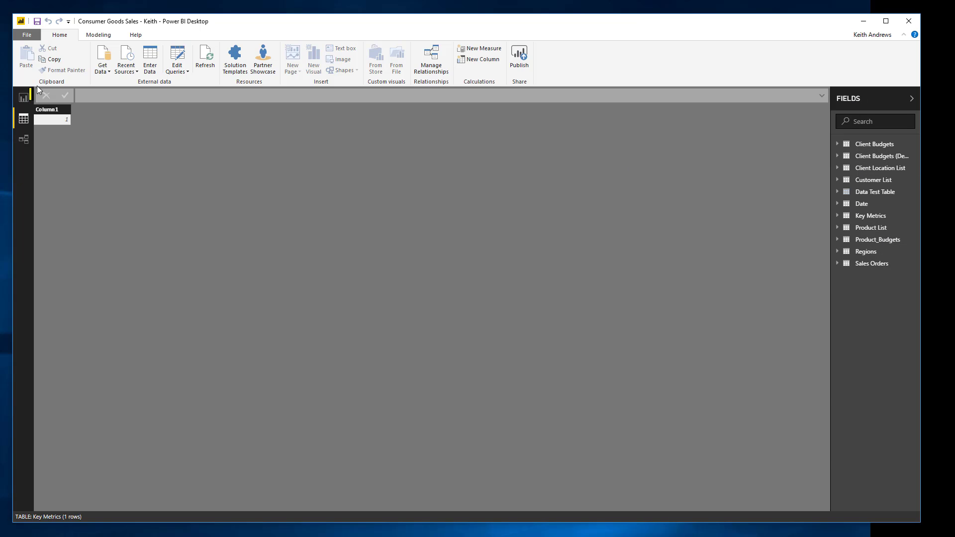
{"action": "left_click", "coordinate": [24, 98]}
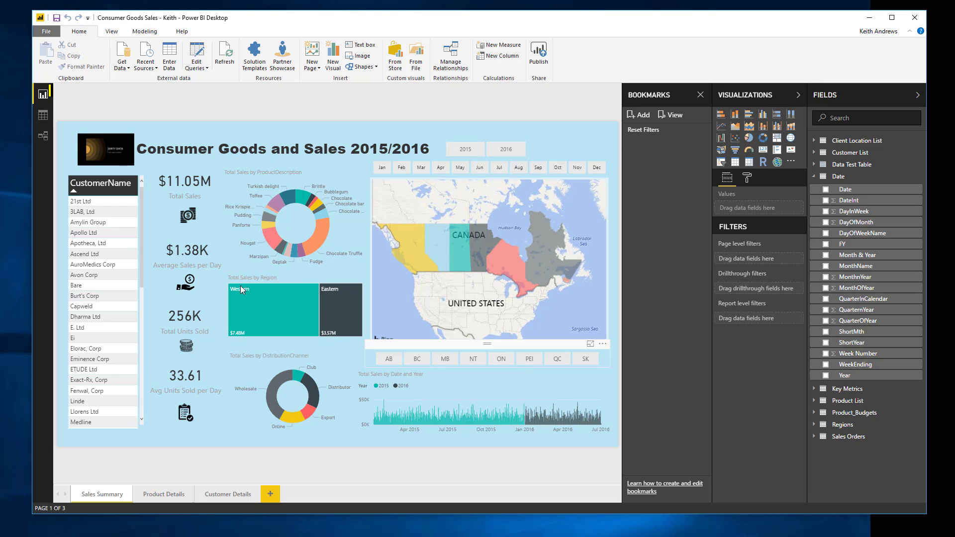
Examine the Date, Product List, Regions and Key Metrics tables one after another in Data view
{"action": "left_click", "coordinate": [51, 120]}
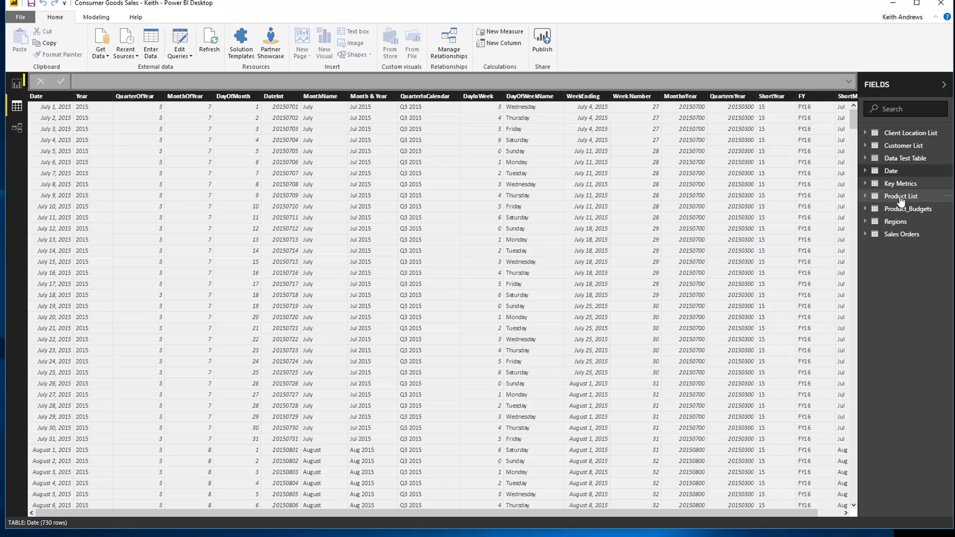
{"action": "left_click", "coordinate": [901, 197]}
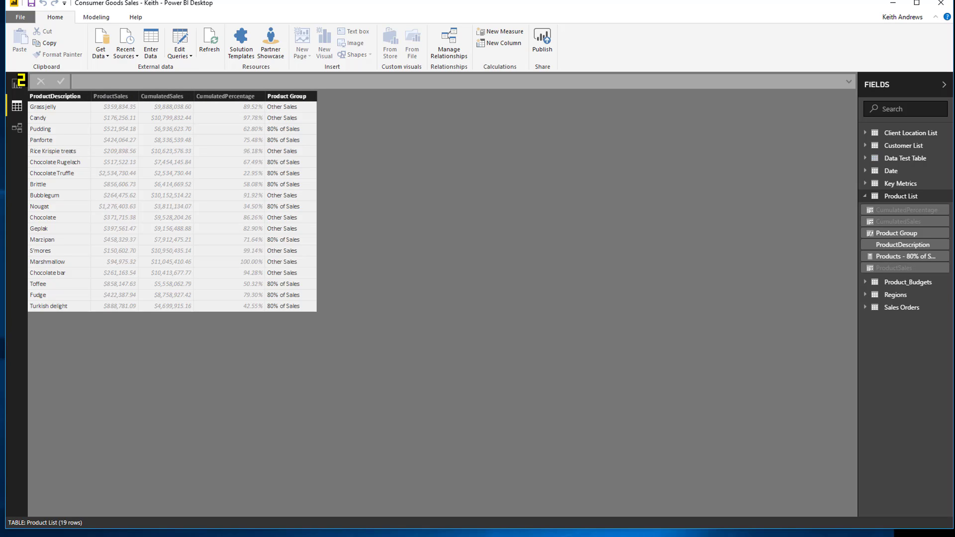
{"action": "left_click", "coordinate": [891, 296]}
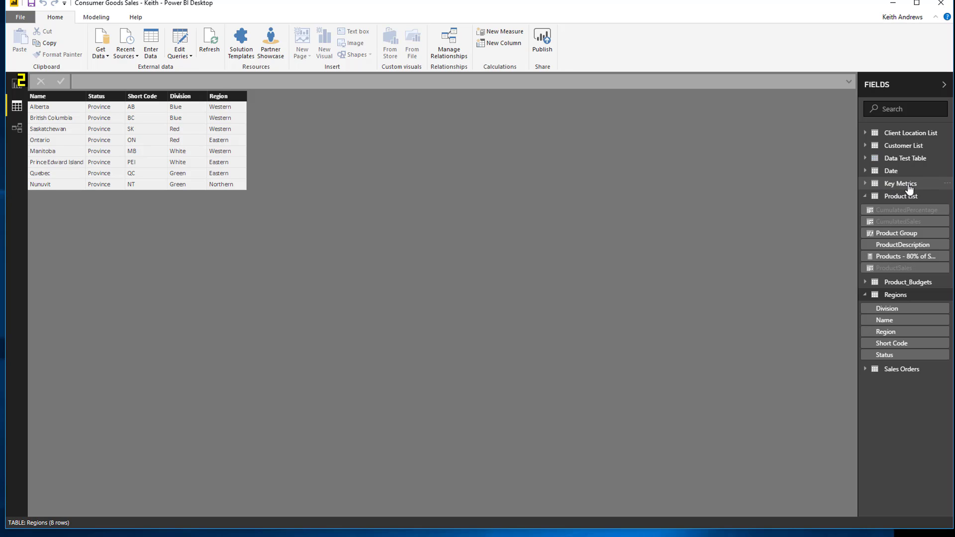
{"action": "left_click", "coordinate": [866, 185]}
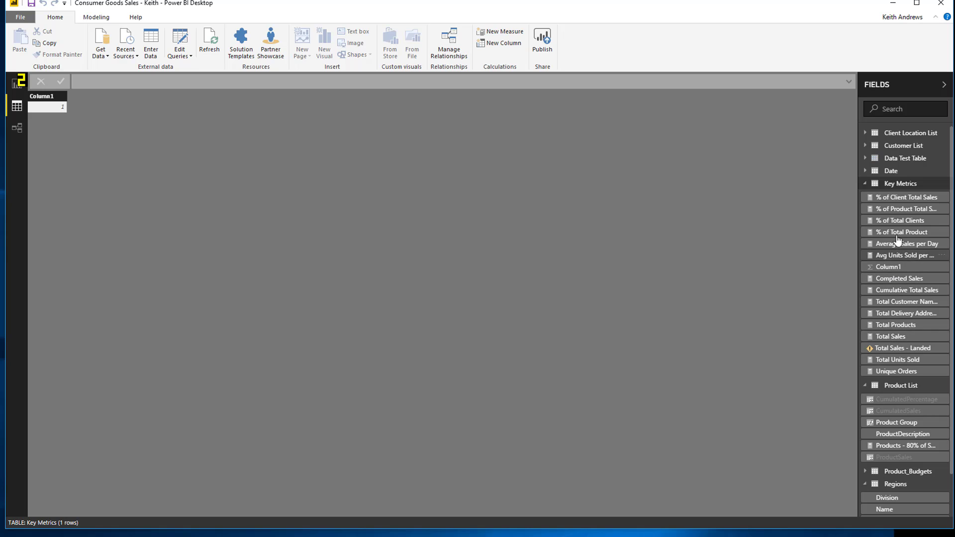
Show the formula of the Total Sales measure in Key Metrics, highlight it in full, and return to Report view
{"action": "left_click", "coordinate": [885, 339]}
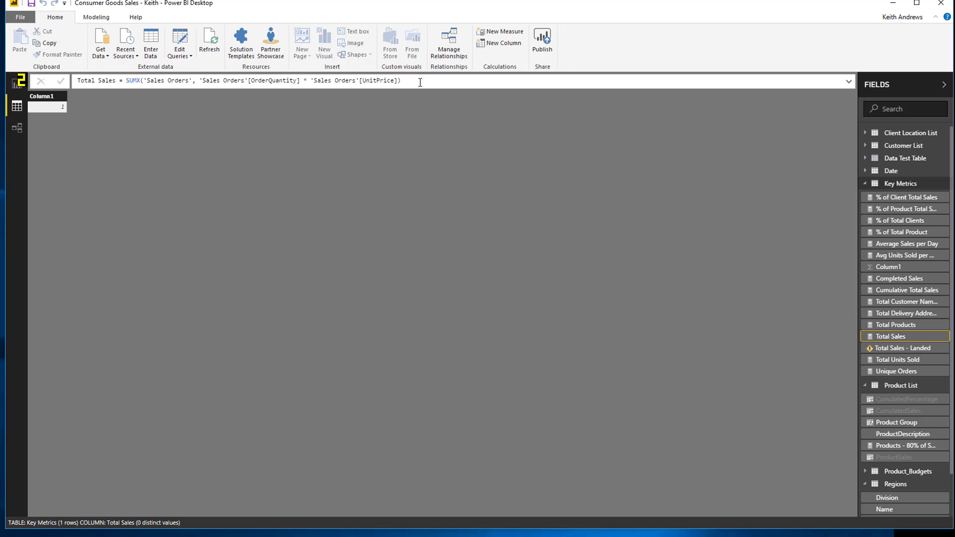
{"action": "left_click_drag", "start_coordinate": [401, 80], "coordinate": [69, 79]}
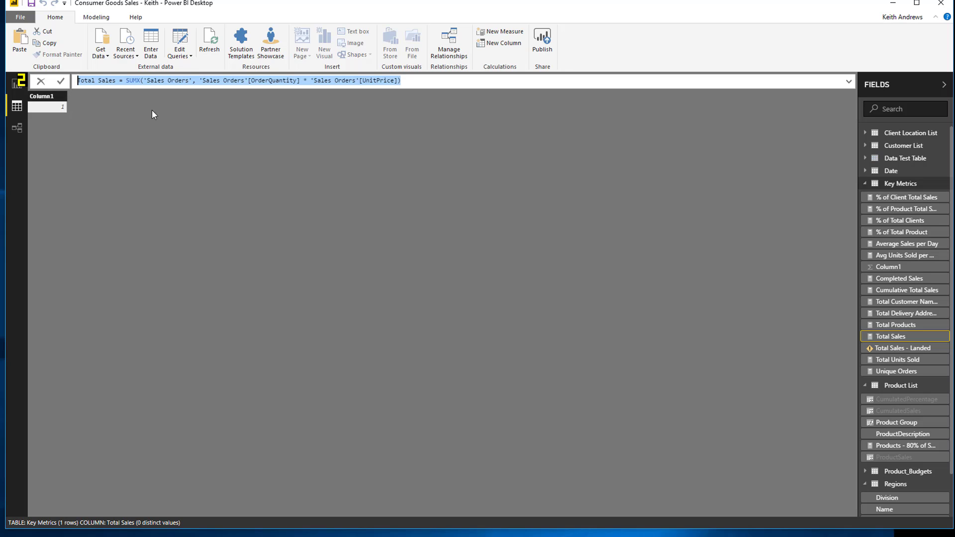
{"action": "left_click", "coordinate": [658, 238]}
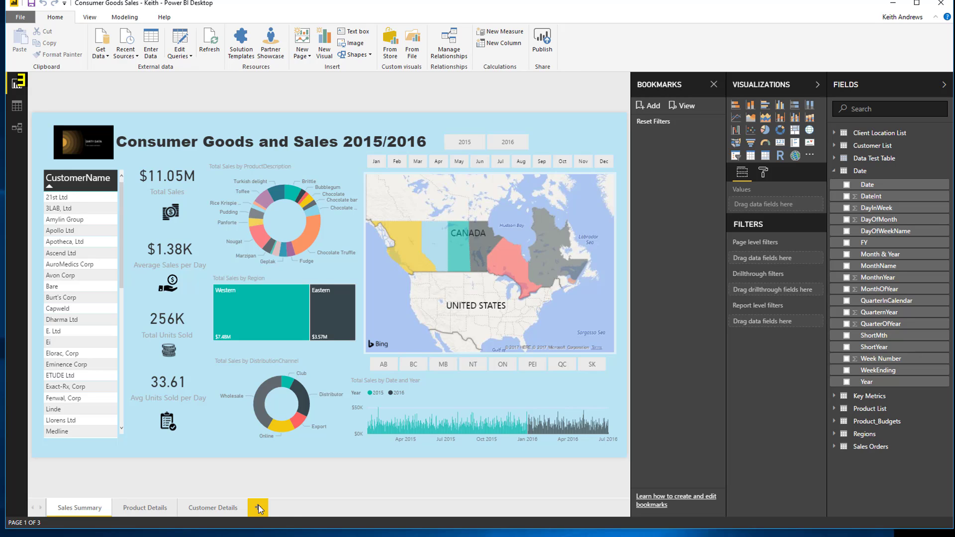
Add a new report page and place an enlarged column chart of the Total Sales measure near its centre
{"action": "left_click", "coordinate": [258, 506]}
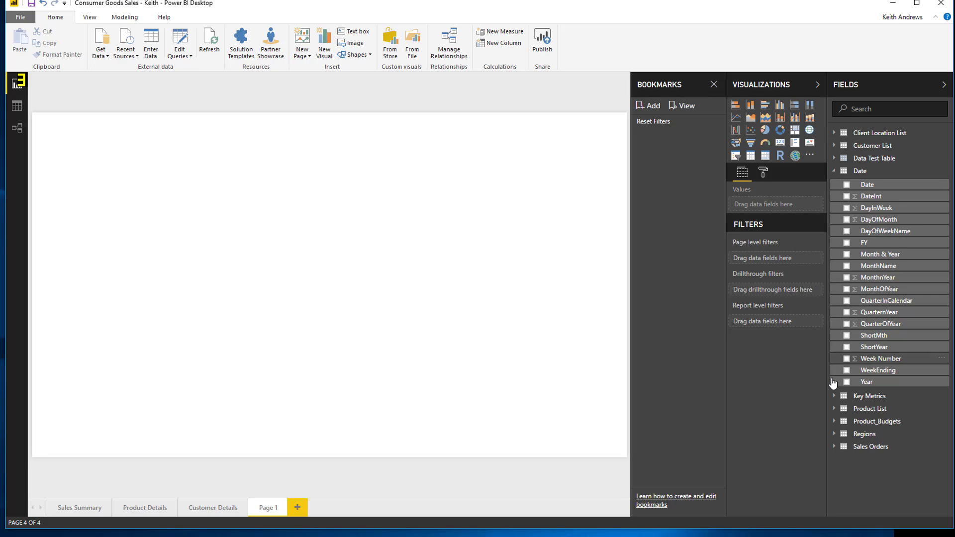
{"action": "left_click", "coordinate": [865, 395]}
{"action": "scroll", "coordinate": [875, 427], "scroll_direction": "down", "scroll_amount": 3}
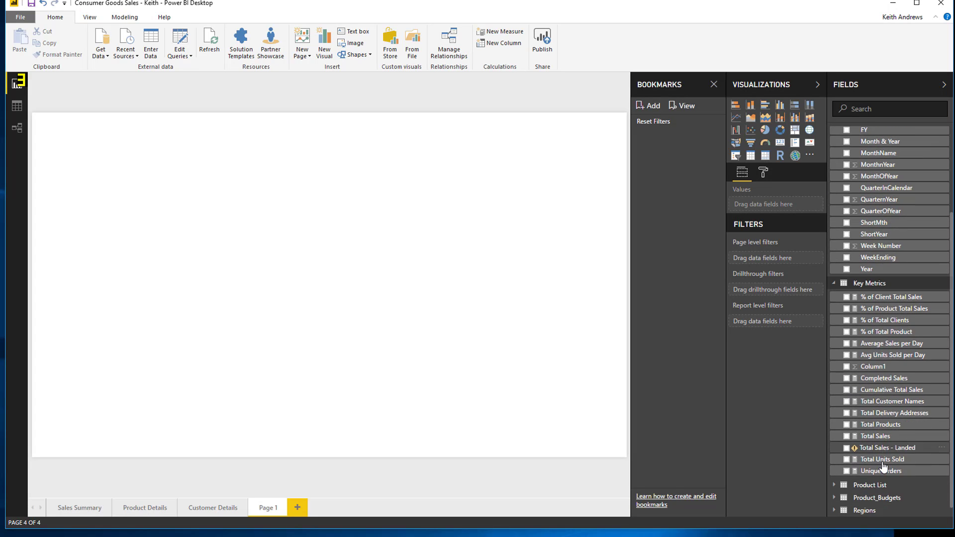
{"action": "left_click_drag", "start_coordinate": [874, 425], "coordinate": [284, 215]}
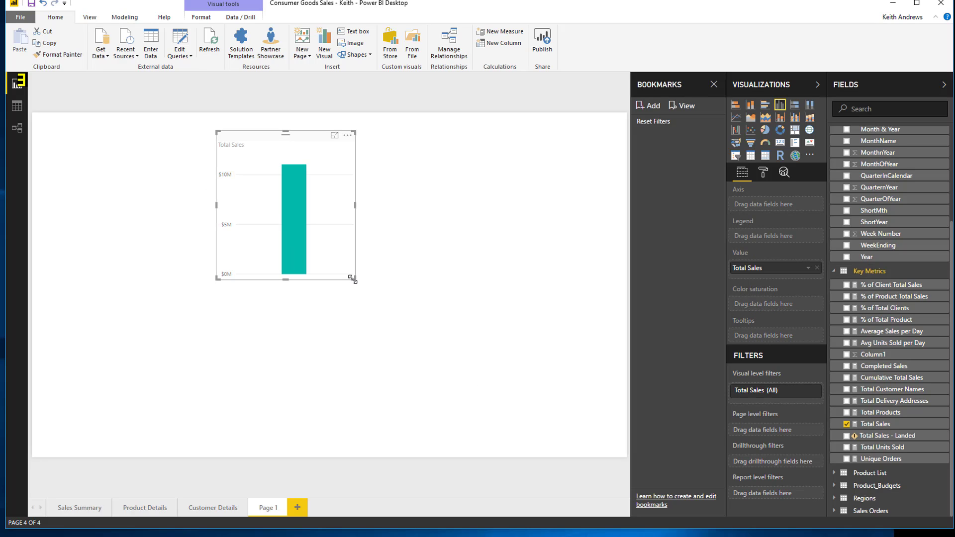
{"action": "left_click_drag", "start_coordinate": [354, 280], "coordinate": [424, 290]}
{"action": "left_click_drag", "start_coordinate": [277, 143], "coordinate": [268, 196]}
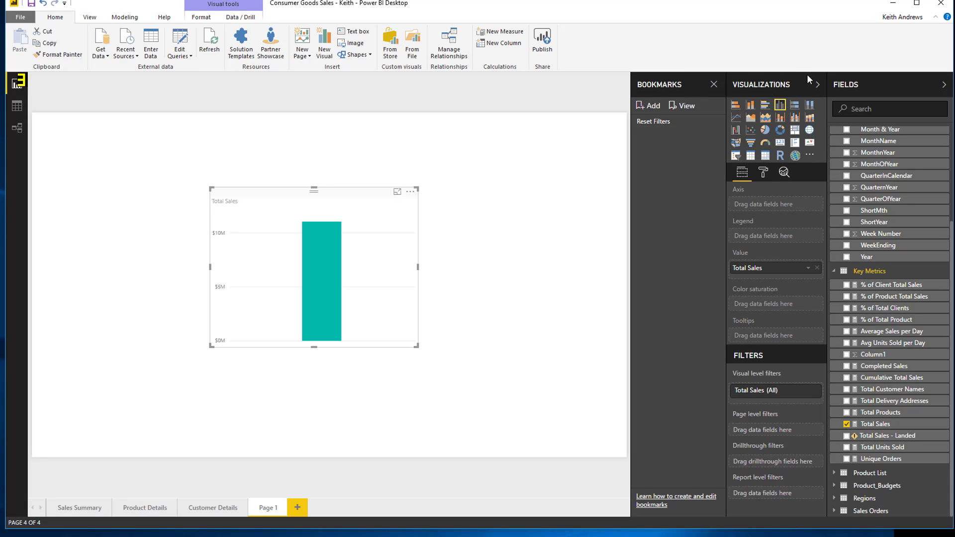
Convert the Total Sales column chart to a card, reduce its size, and reposition it near the page centre
{"action": "left_click", "coordinate": [779, 144]}
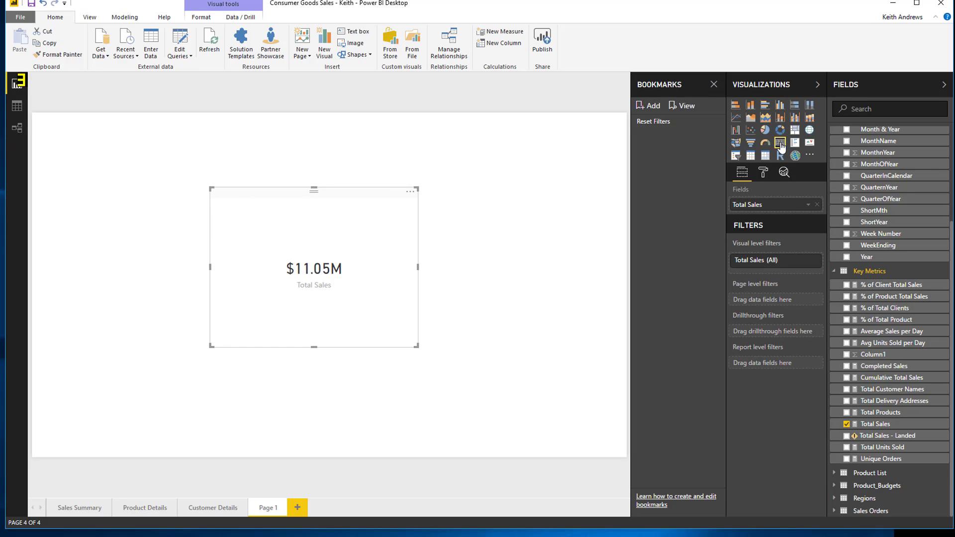
{"action": "left_click_drag", "start_coordinate": [413, 354], "coordinate": [398, 309]}
{"action": "left_click", "coordinate": [528, 316]}
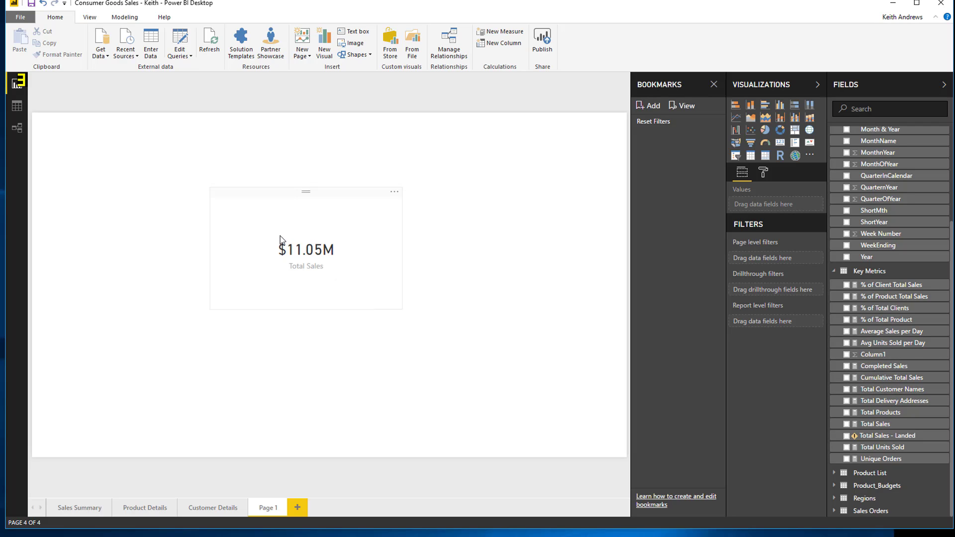
{"action": "left_click_drag", "start_coordinate": [273, 189], "coordinate": [310, 210]}
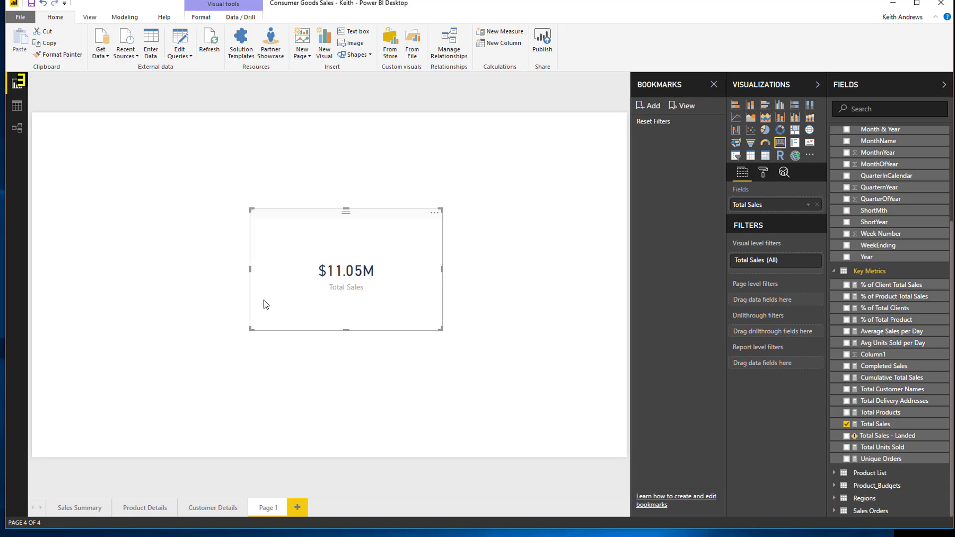
View the formula of the Total Products measure in Data view, and return to Report view
{"action": "left_click", "coordinate": [20, 110]}
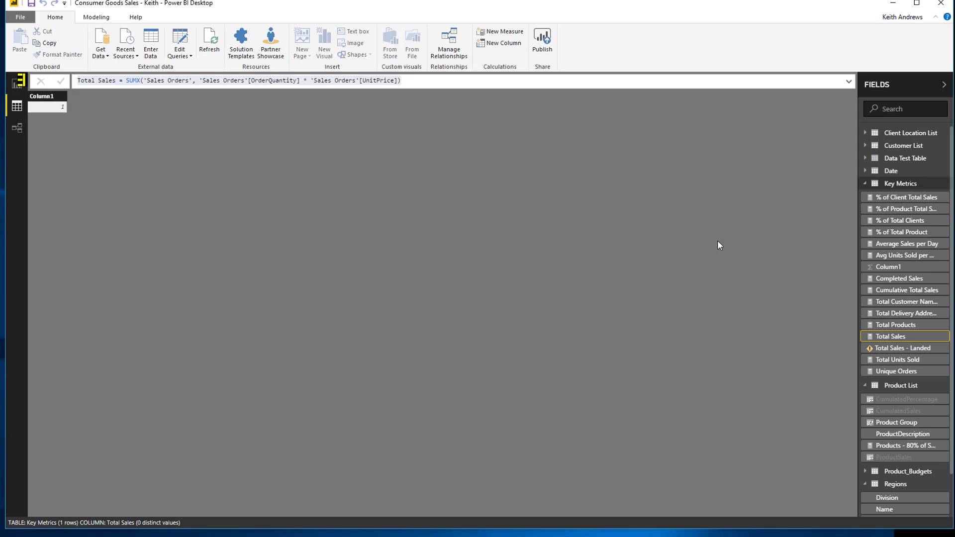
{"action": "left_click", "coordinate": [897, 326]}
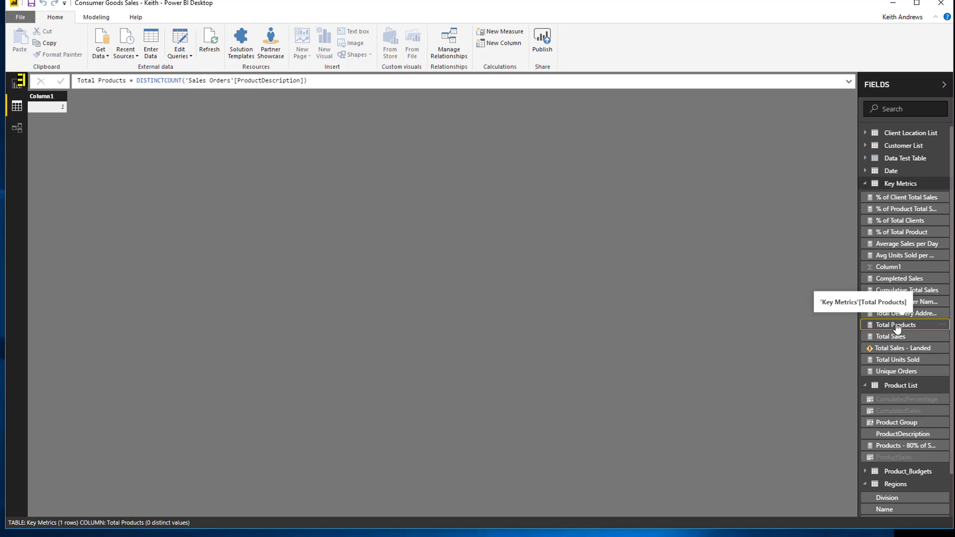
{"action": "left_click", "coordinate": [904, 185]}
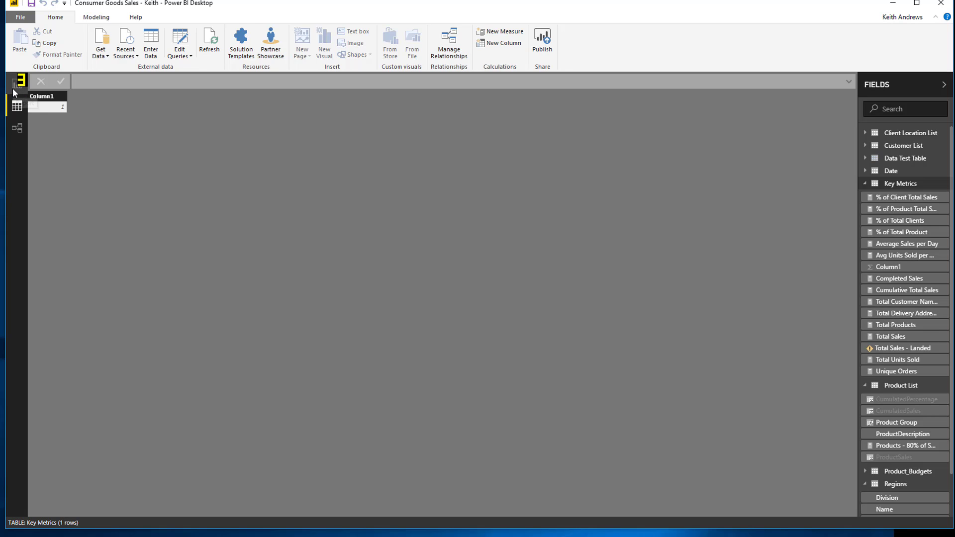
{"action": "left_click", "coordinate": [14, 89]}
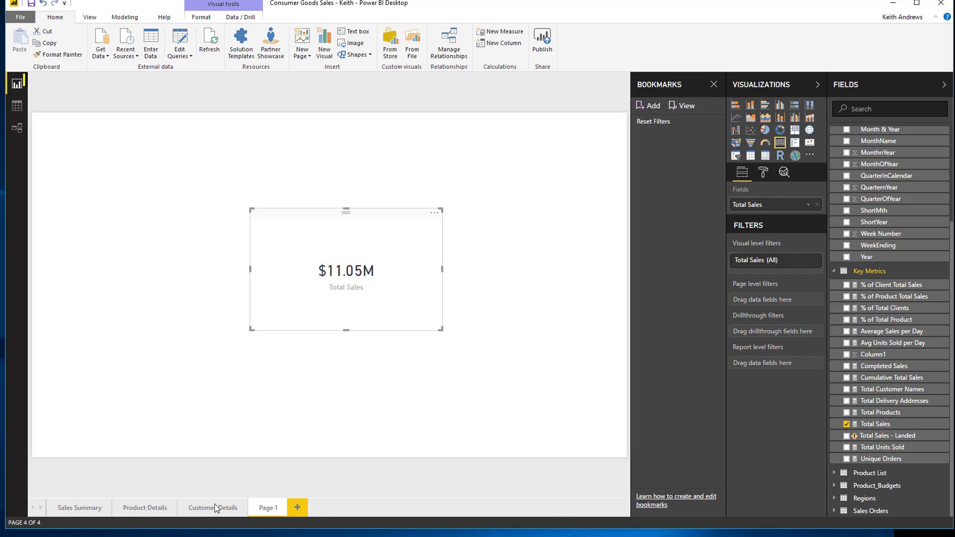
Look through the Sales Summary, Product Details and Customer Details report pages, ending on Sales Summary
{"action": "left_click", "coordinate": [77, 512]}
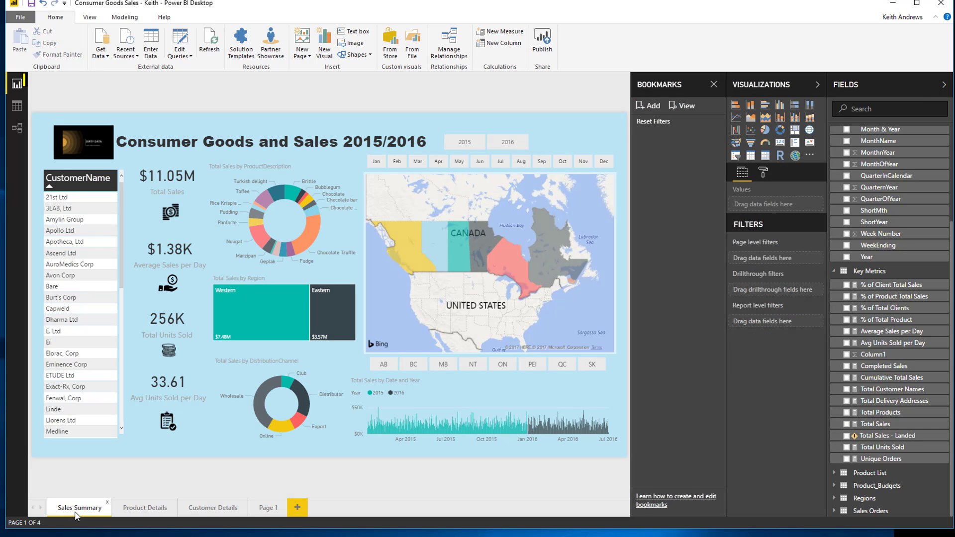
{"action": "left_click", "coordinate": [143, 508]}
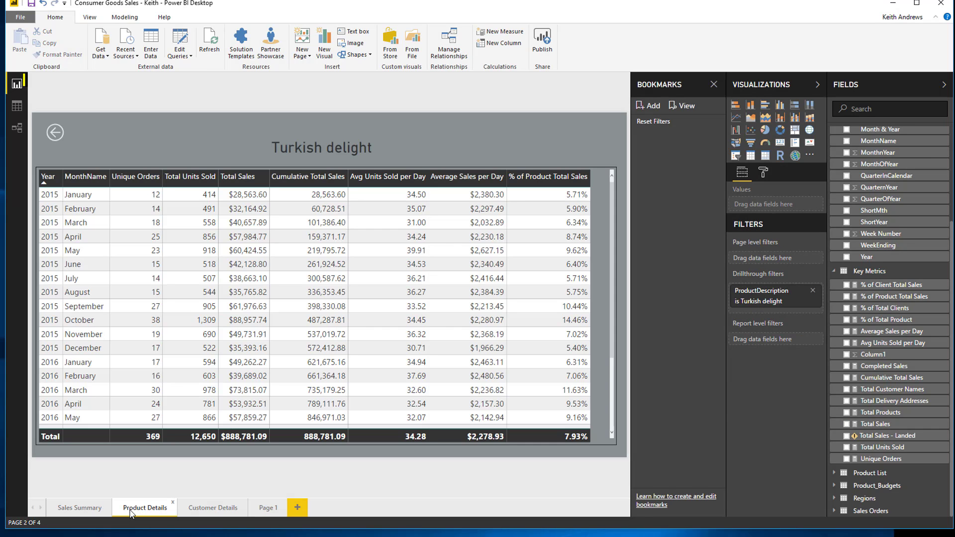
{"action": "left_click", "coordinate": [225, 508]}
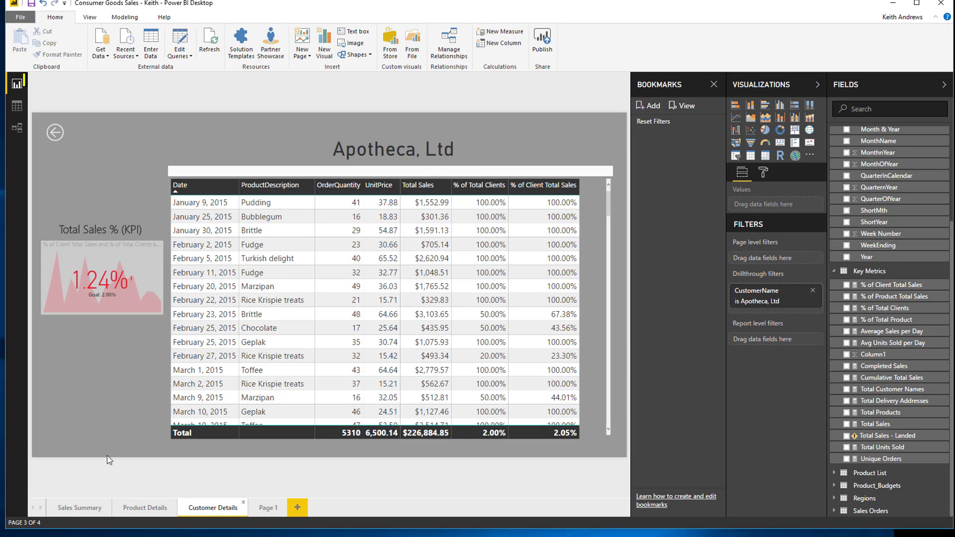
{"action": "left_click", "coordinate": [150, 507]}
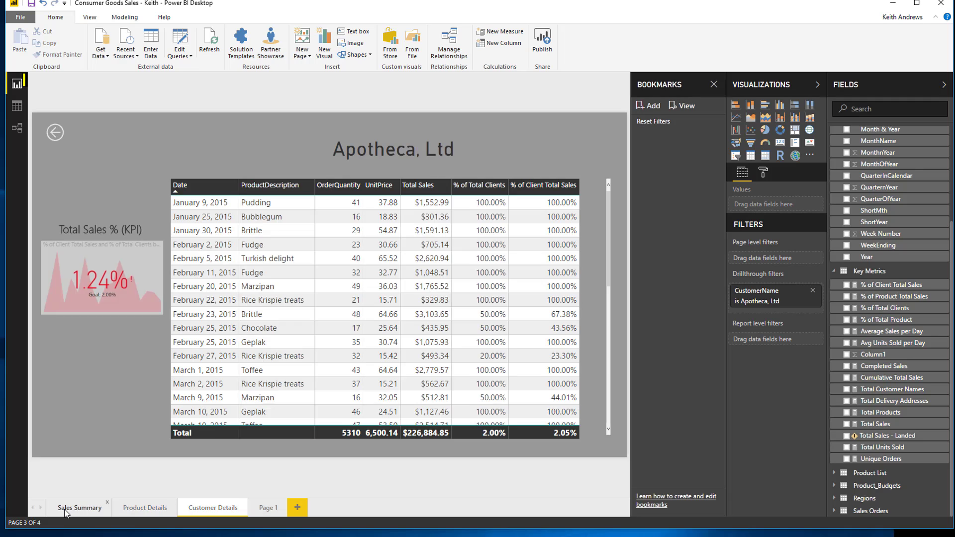
{"action": "left_click", "coordinate": [66, 511]}
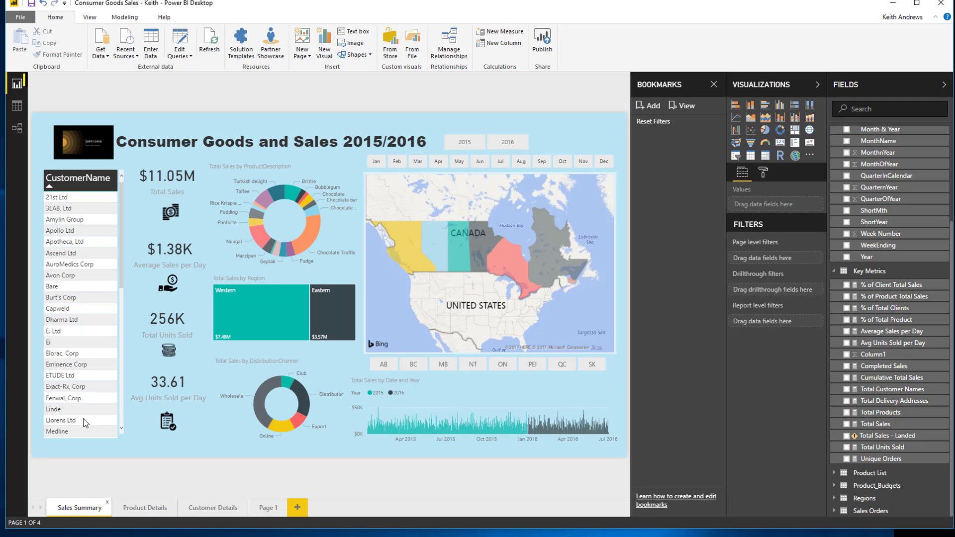
Display the drillthrough option for a customer in the Sales Summary list, and view the Customer Details page
{"action": "right_click", "coordinate": [68, 275]}
{"action": "mouse_move", "coordinate": [98, 329]}
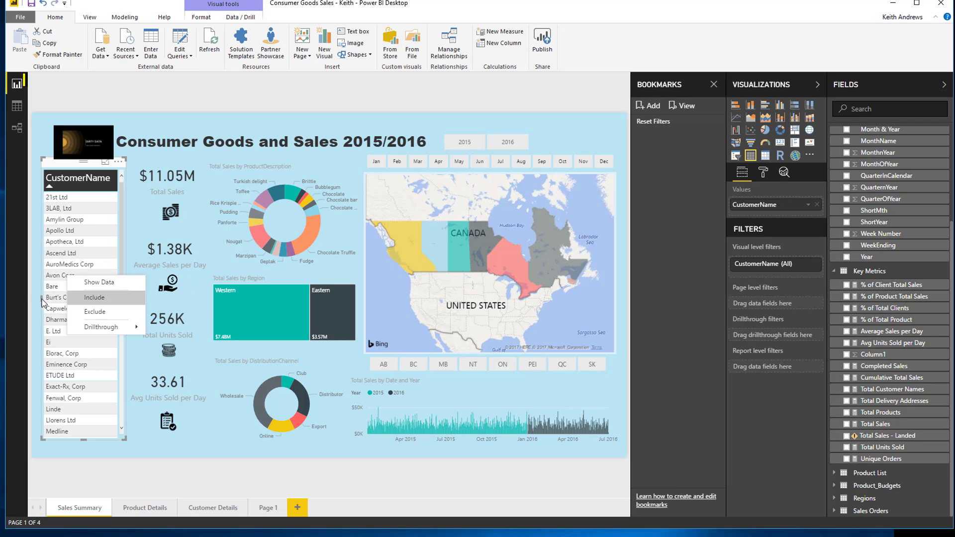
{"action": "left_click", "coordinate": [222, 509]}
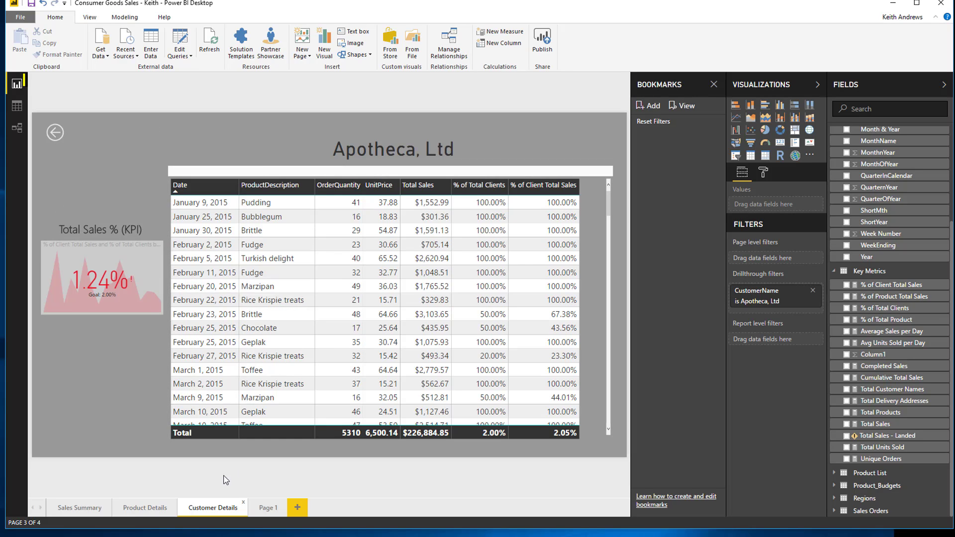
Move the Total Sales card to the upper right area of Page 1 and deselect it
{"action": "left_click", "coordinate": [268, 509]}
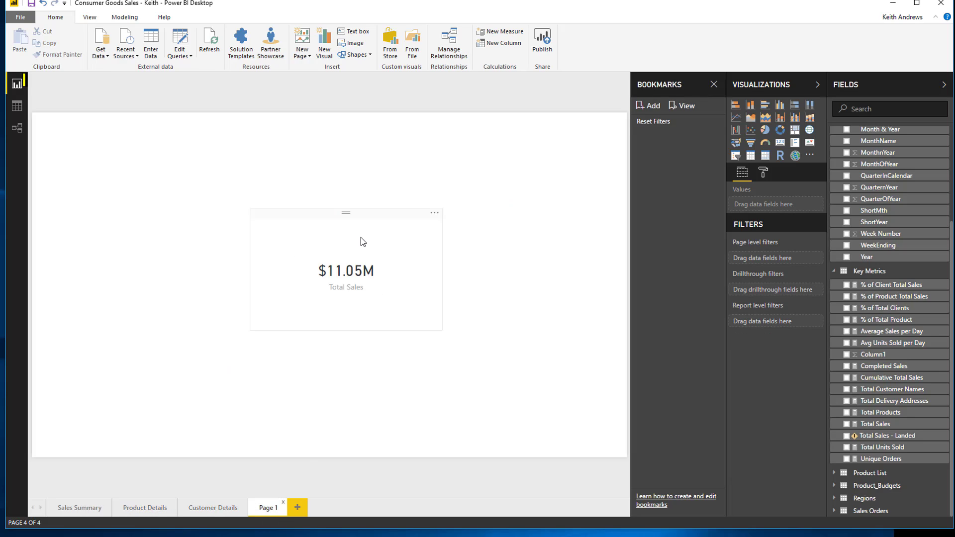
{"action": "mouse_move", "coordinate": [318, 214]}
{"action": "left_mouse_down"}
{"action": "mouse_move", "coordinate": [171, 146]}
{"action": "mouse_move", "coordinate": [314, 223]}
{"action": "left_mouse_up"}
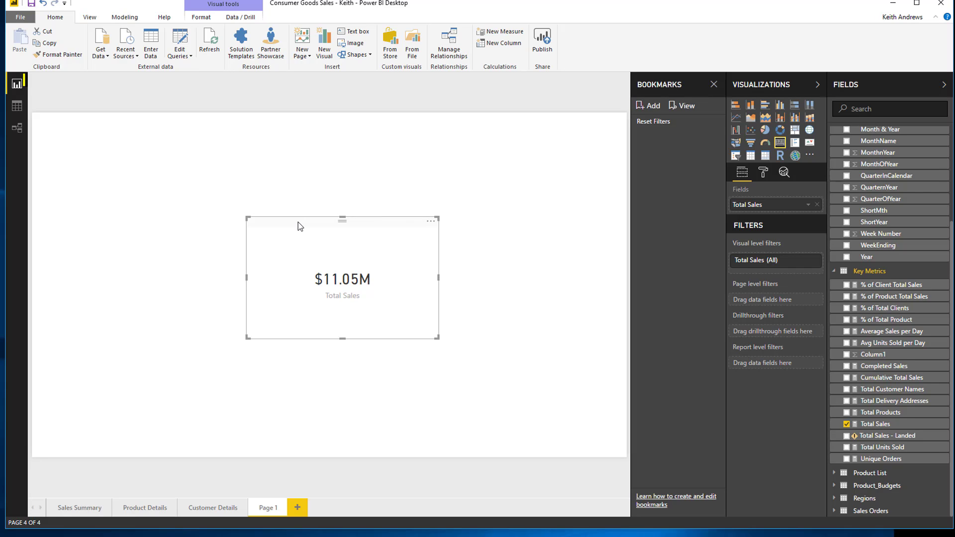
{"action": "left_click_drag", "start_coordinate": [297, 221], "coordinate": [279, 142]}
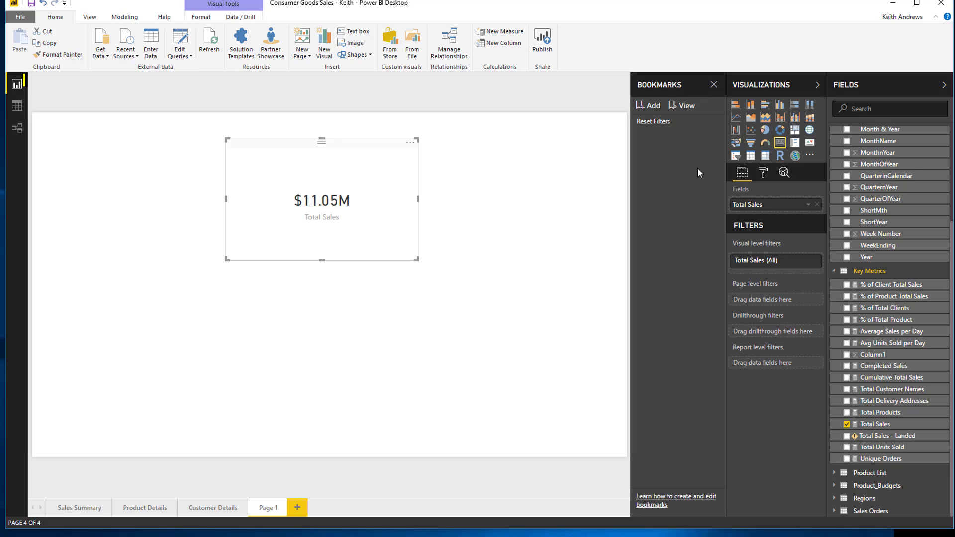
{"action": "left_click_drag", "start_coordinate": [280, 145], "coordinate": [437, 146]}
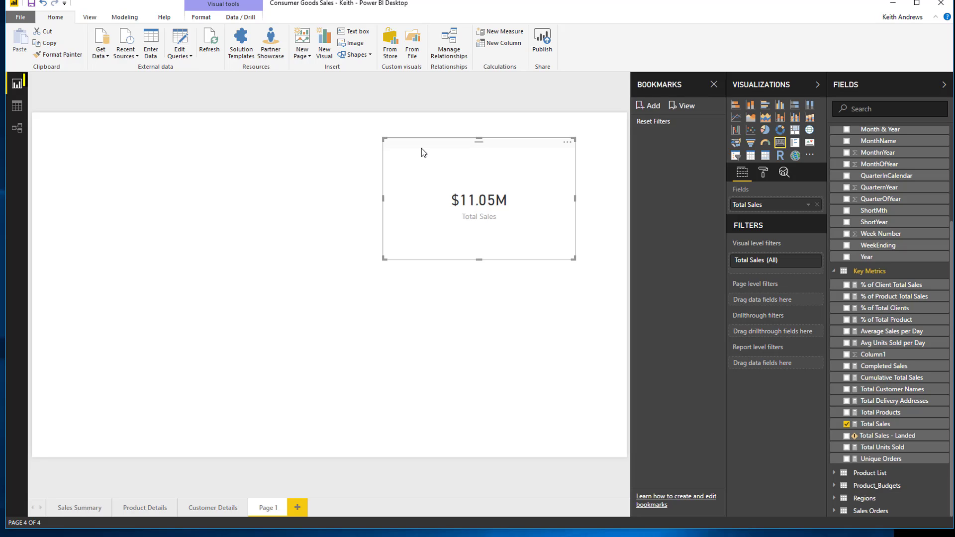
{"action": "left_click_drag", "start_coordinate": [432, 140], "coordinate": [407, 150]}
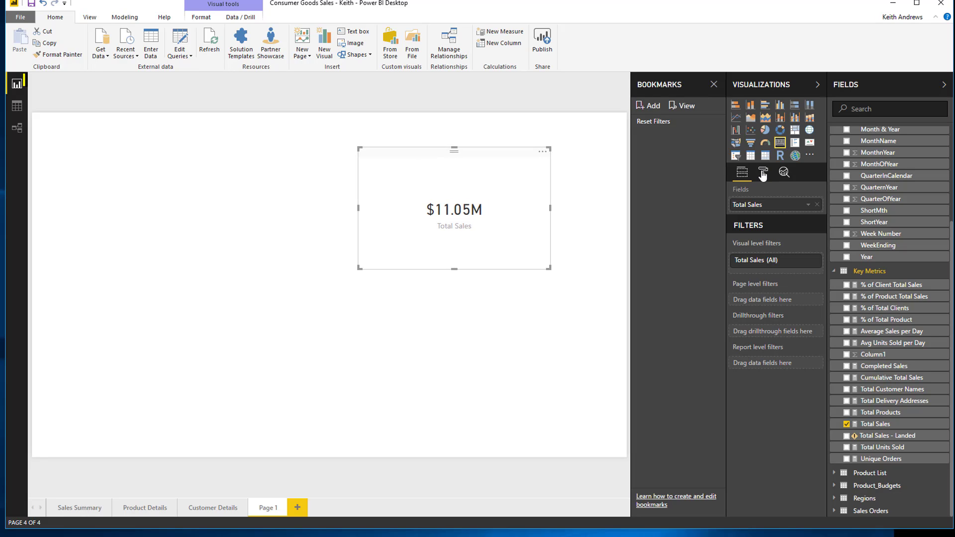
{"action": "left_click", "coordinate": [490, 357]}
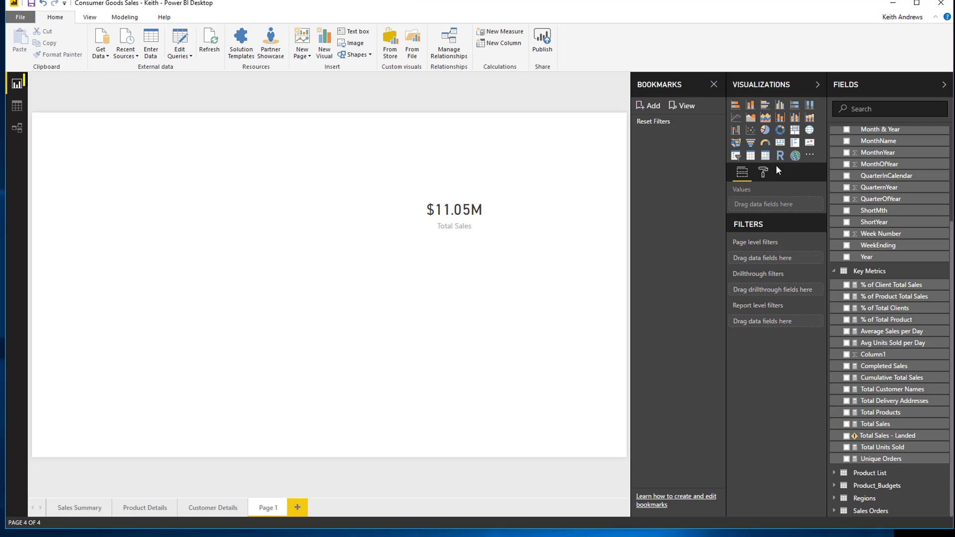
Insert an empty pie chart to the left of the Total Sales card and check its formatting options
{"action": "left_click", "coordinate": [765, 130]}
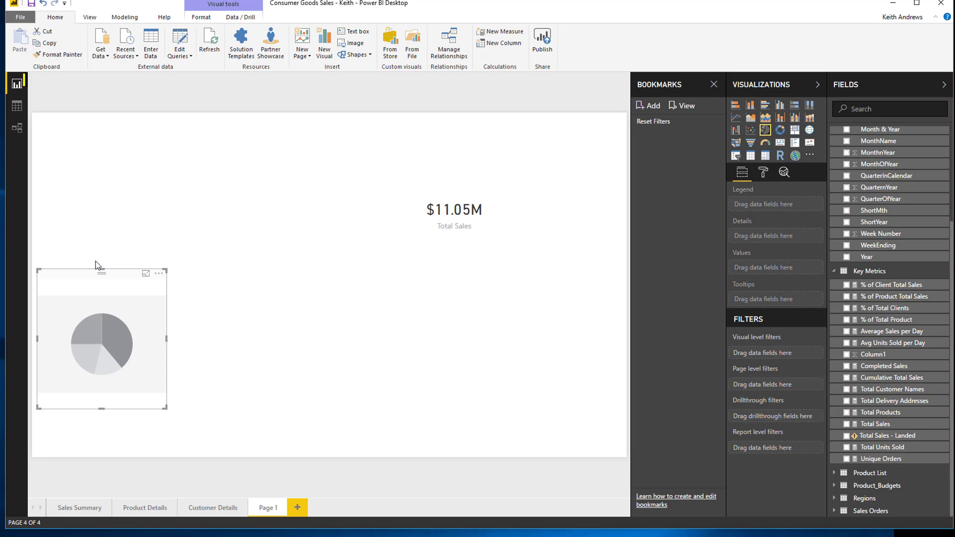
{"action": "left_click_drag", "start_coordinate": [98, 271], "coordinate": [282, 192]}
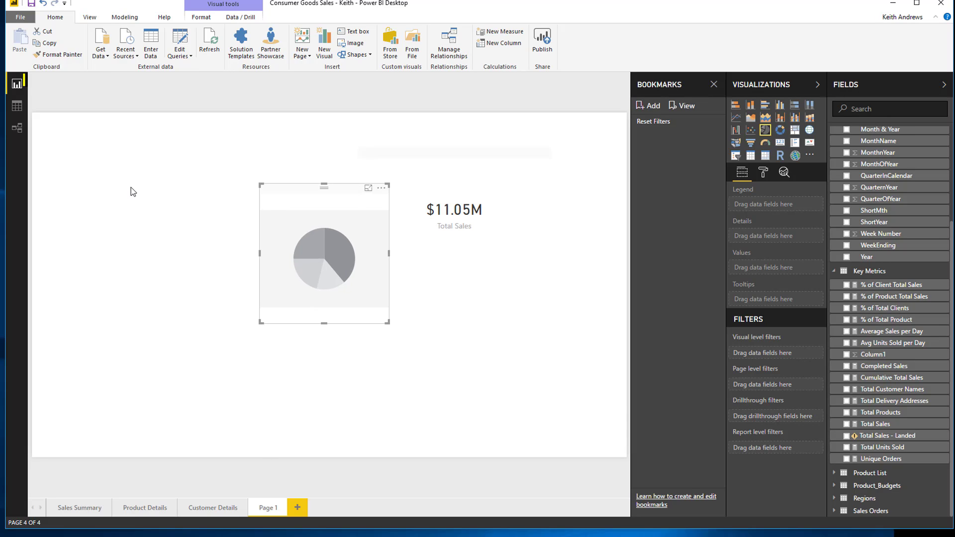
{"action": "left_click_drag", "start_coordinate": [253, 193], "coordinate": [222, 196]}
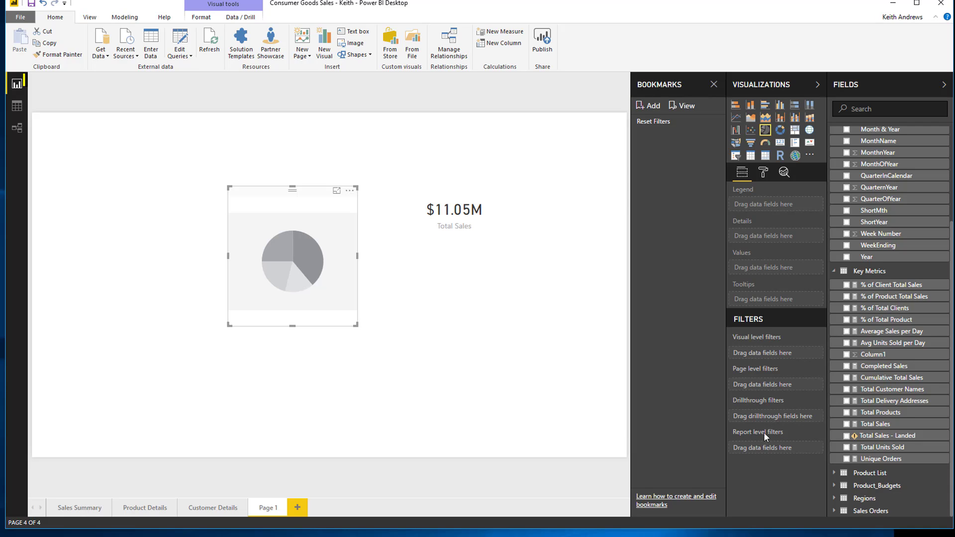
{"action": "left_click", "coordinate": [766, 176]}
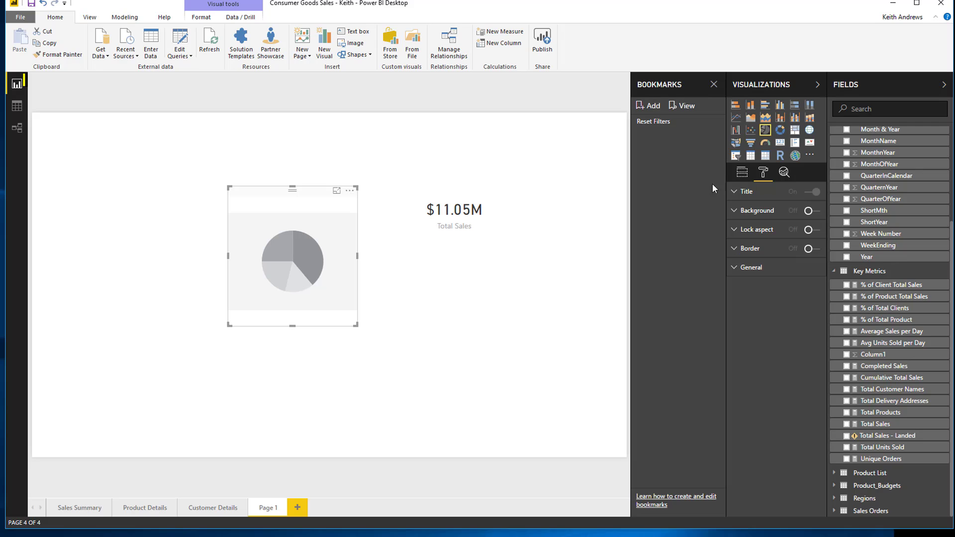
{"action": "left_click", "coordinate": [741, 173]}
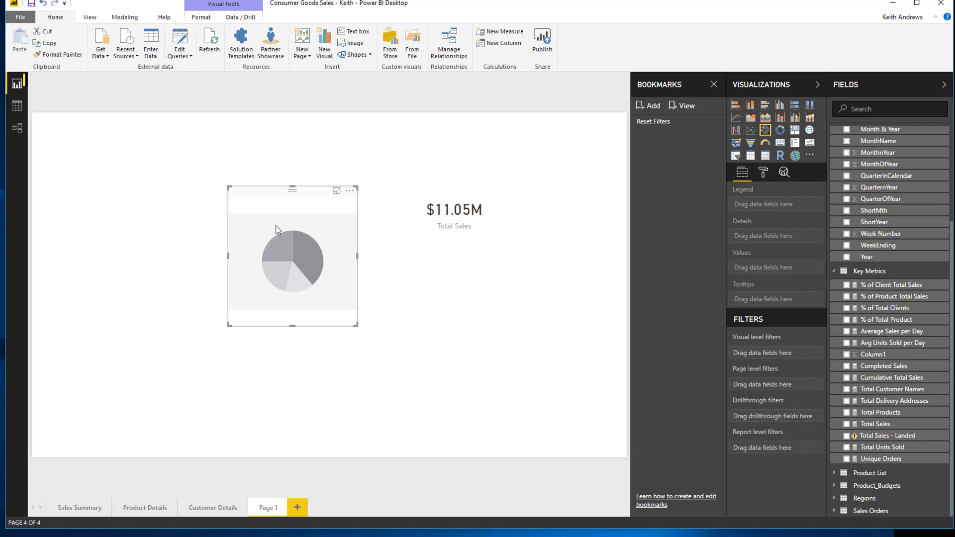
Assign Total Sales as the pie chart's values and shift the chart slightly up and to the left
{"action": "left_click", "coordinate": [846, 424]}
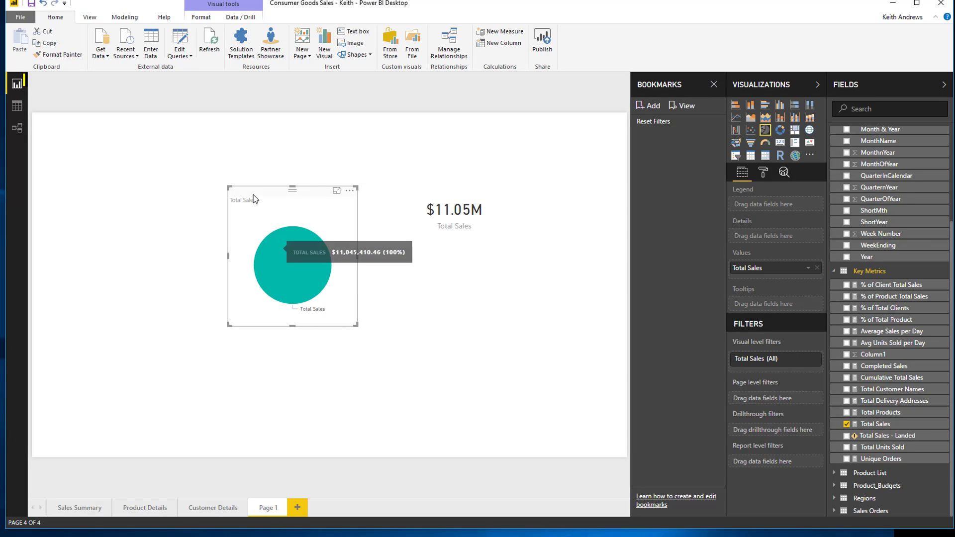
{"action": "left_click_drag", "start_coordinate": [326, 309], "coordinate": [300, 292]}
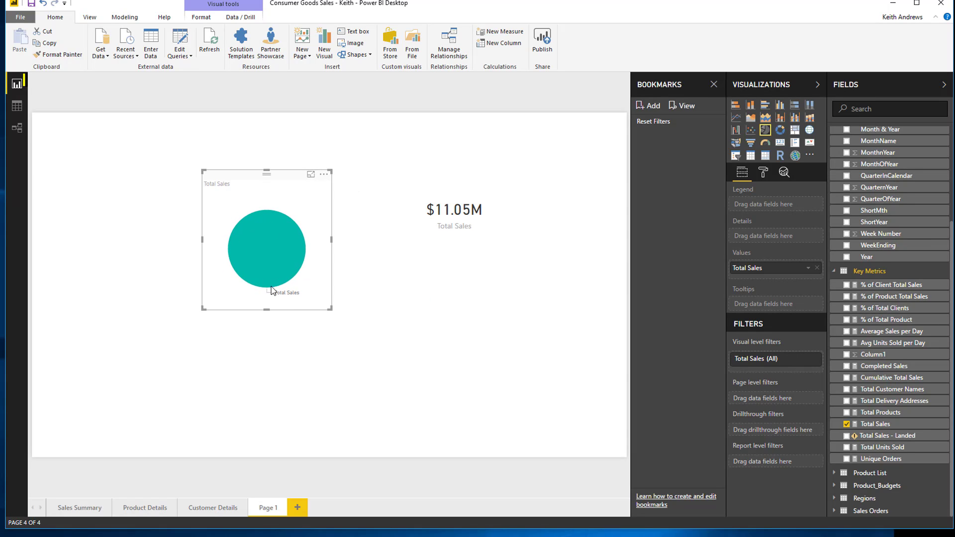
{"action": "mouse_move", "coordinate": [275, 272]}
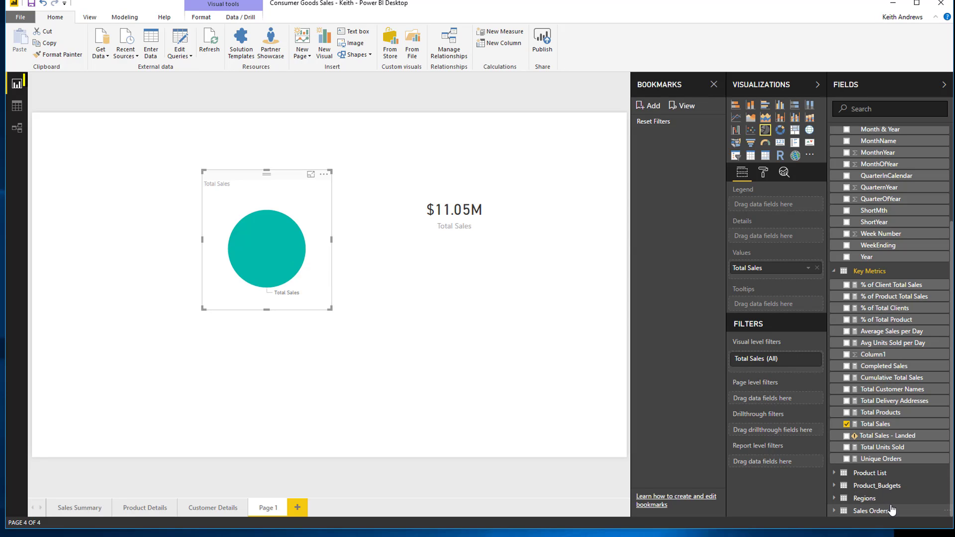
Shift the pie chart slightly down and to the right, and break it down by Region from the Regions table
{"action": "left_click", "coordinate": [834, 272]}
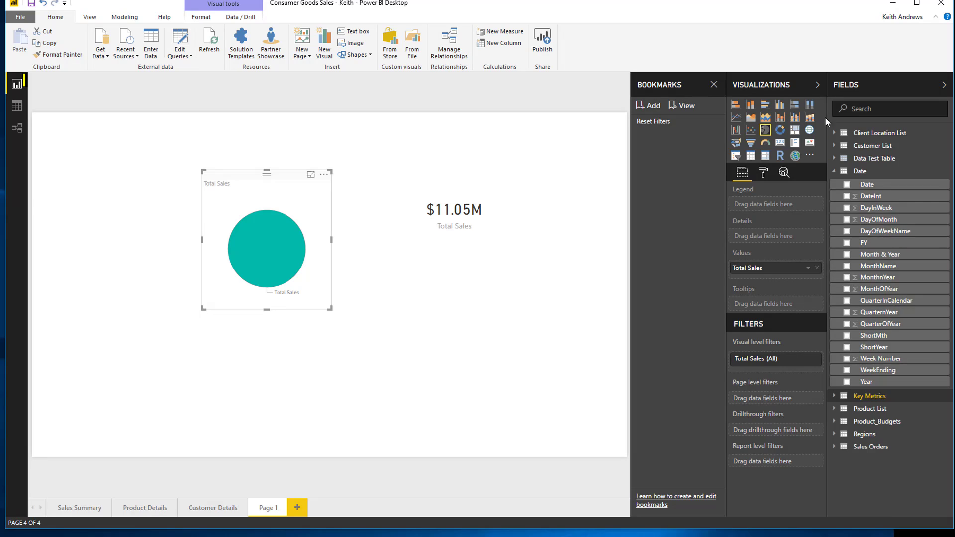
{"action": "left_click", "coordinate": [834, 171]}
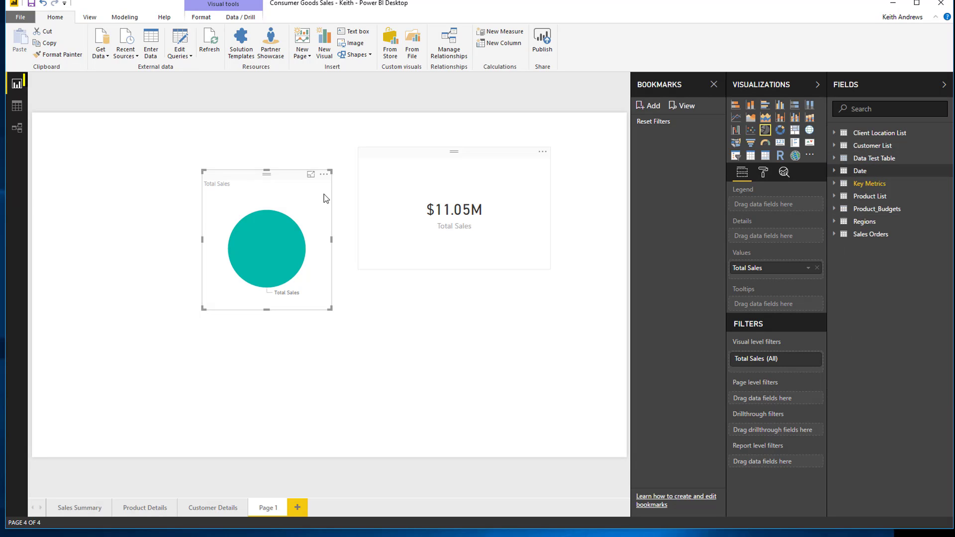
{"action": "left_click_drag", "start_coordinate": [229, 176], "coordinate": [263, 184]}
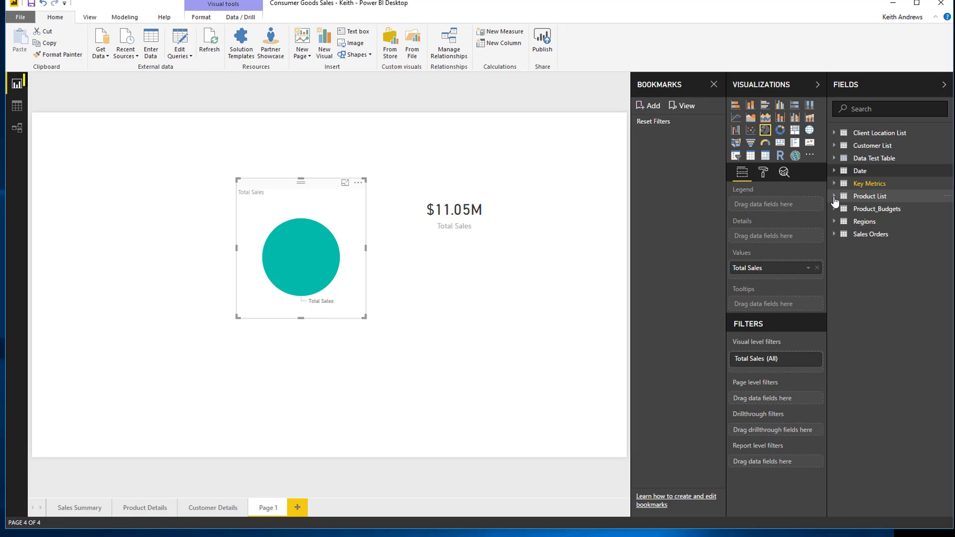
{"action": "left_click", "coordinate": [834, 222]}
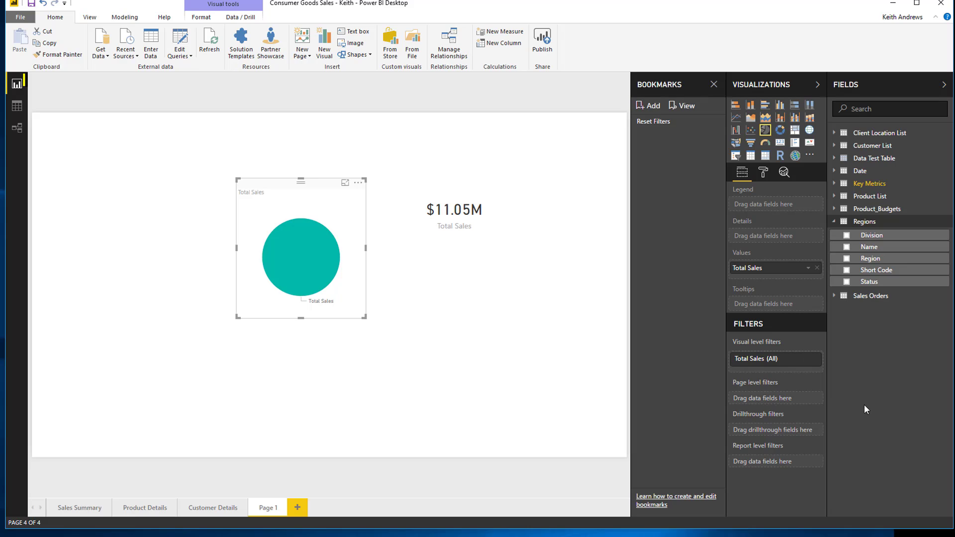
{"action": "left_click", "coordinate": [847, 259]}
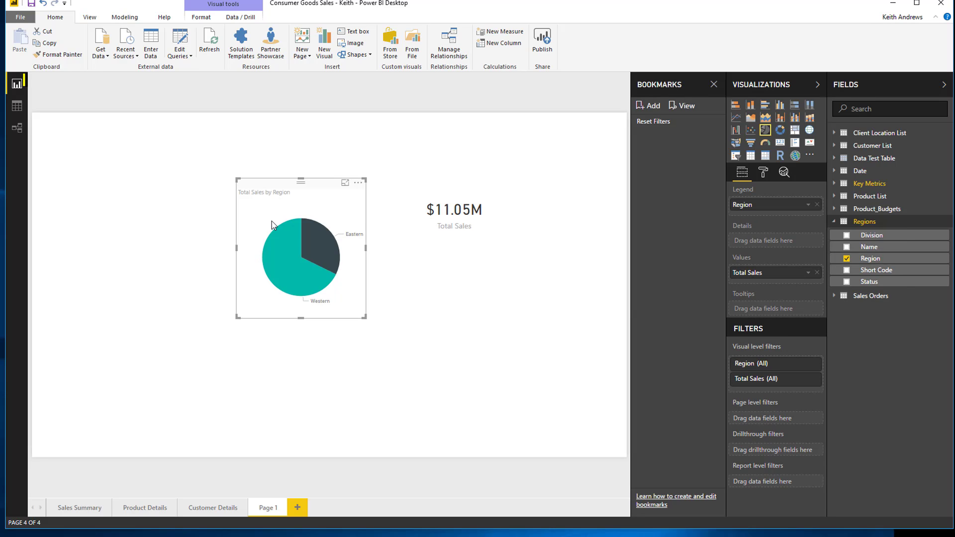
{"action": "mouse_move", "coordinate": [311, 240]}
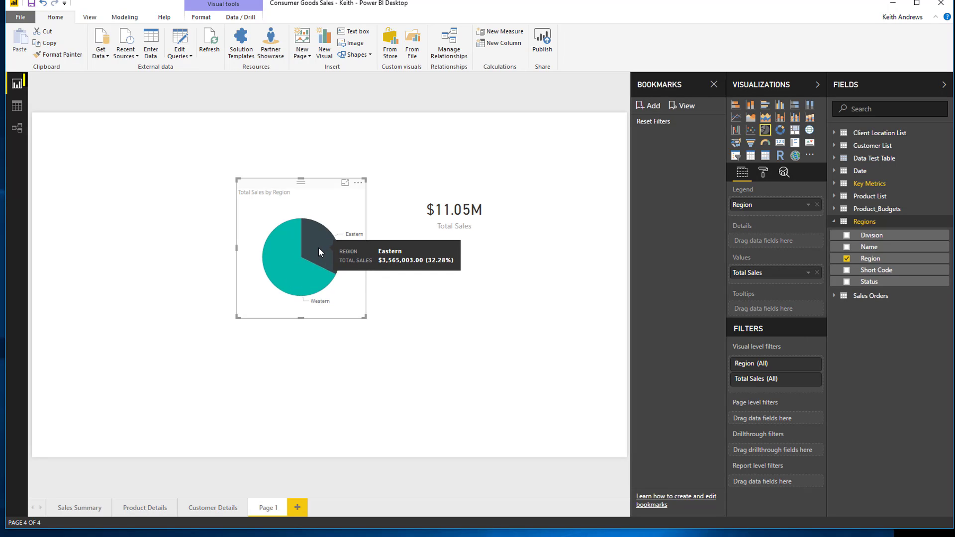
Replace Region with Short Code as the pie chart's legend, and arrange the chart and Total Sales card side by side near the page's upper left
{"action": "left_click", "coordinate": [846, 258]}
{"action": "left_click", "coordinate": [846, 272]}
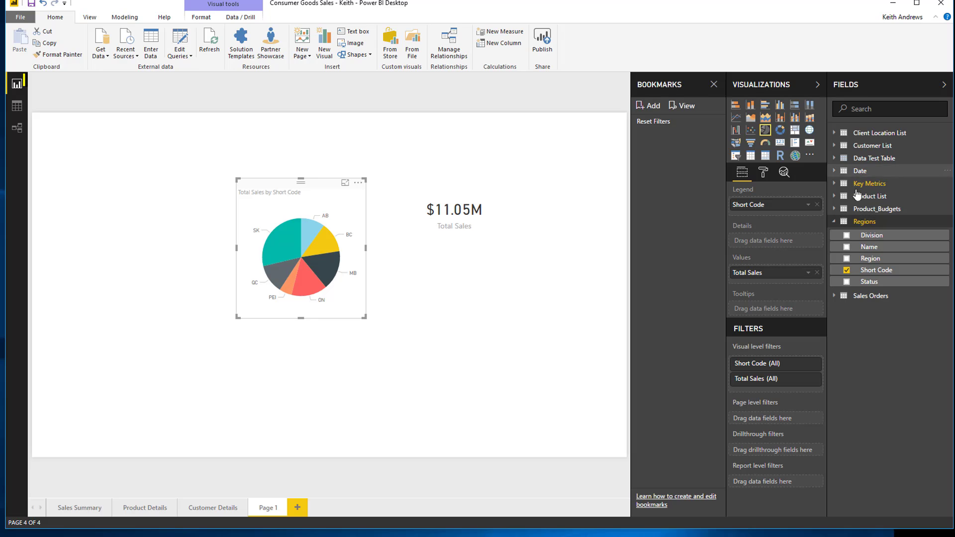
{"action": "left_click_drag", "start_coordinate": [242, 186], "coordinate": [100, 138]}
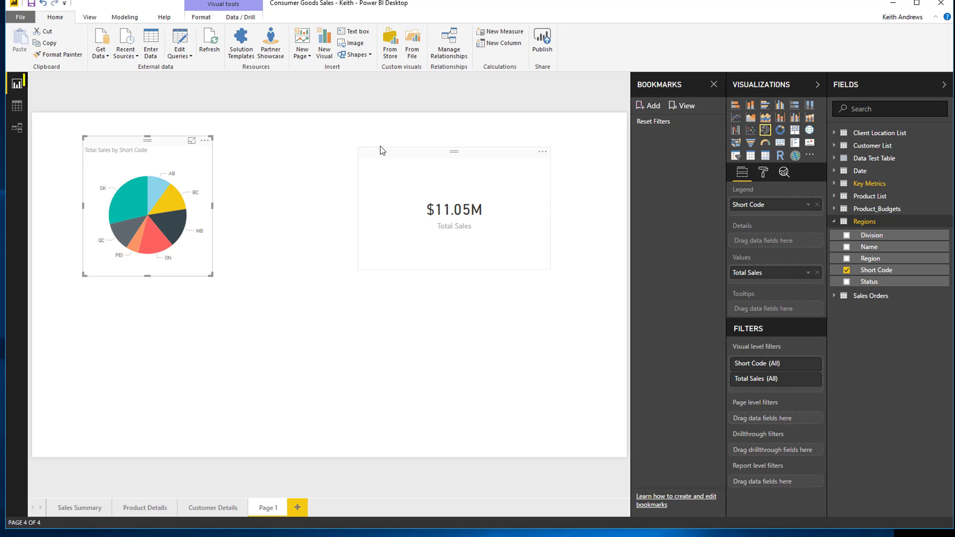
{"action": "left_click_drag", "start_coordinate": [380, 149], "coordinate": [275, 148]}
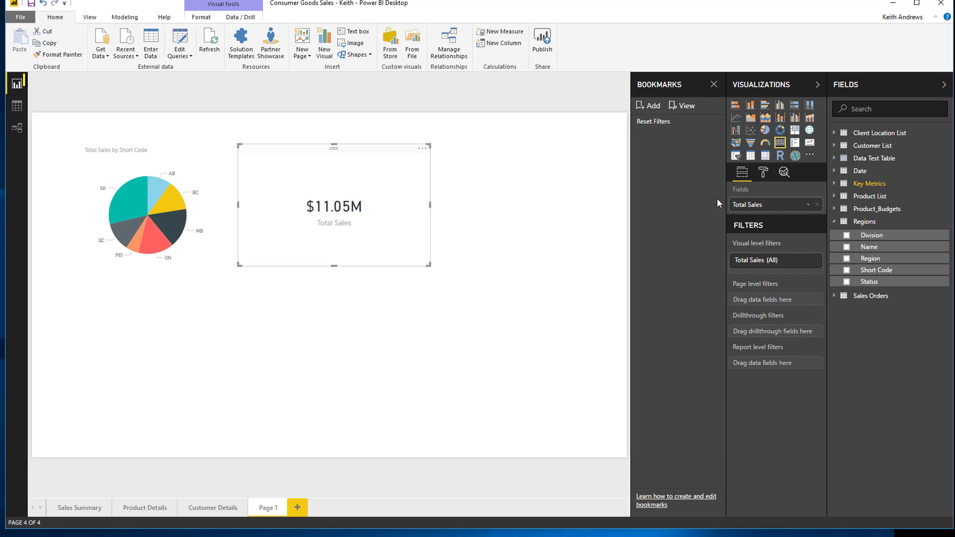
{"action": "left_click", "coordinate": [750, 156]}
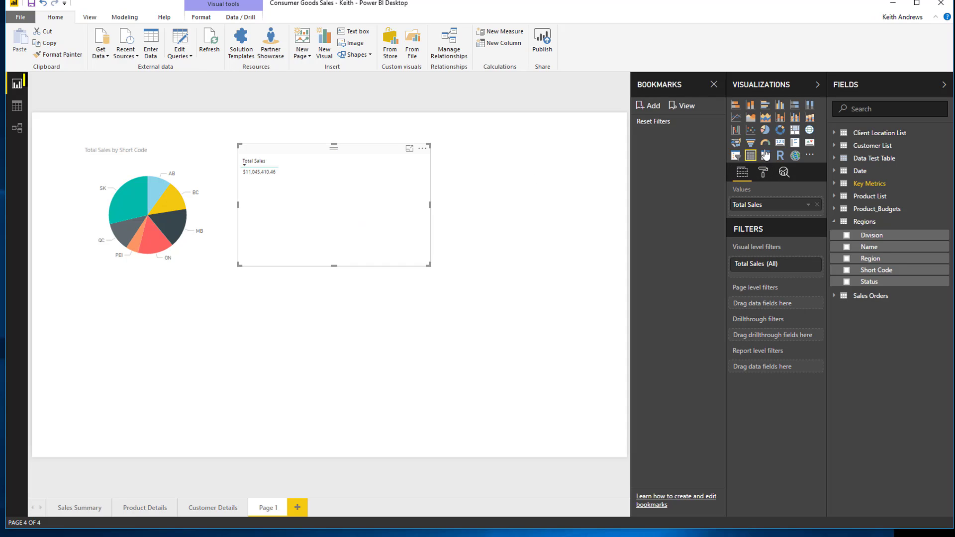
{"action": "left_click", "coordinate": [780, 143]}
{"action": "left_click", "coordinate": [564, 209]}
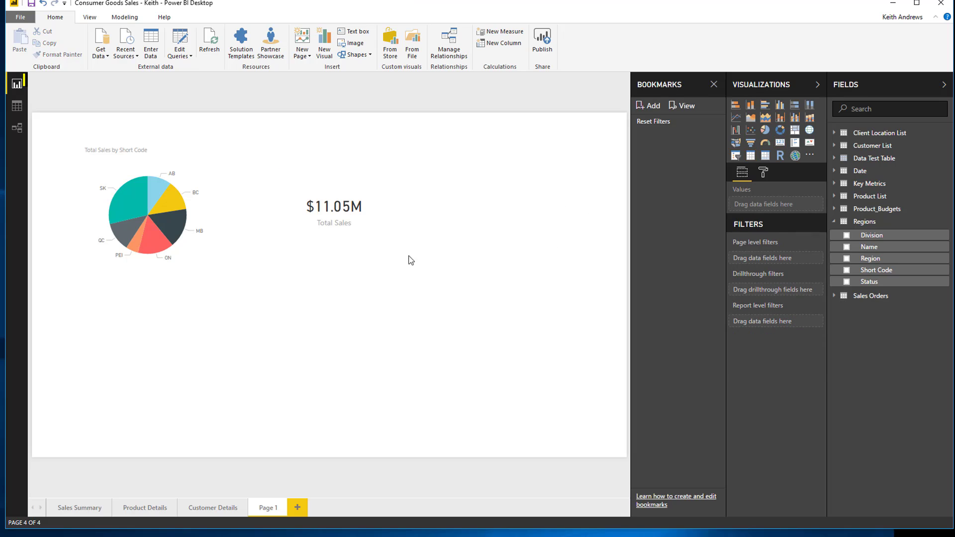
{"action": "left_click", "coordinate": [312, 210]}
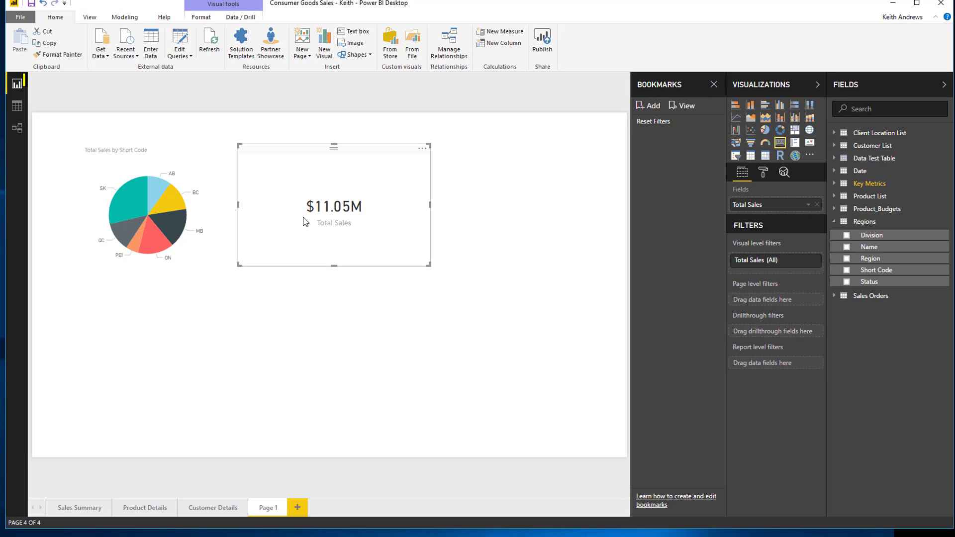
Insert an empty table as a new visual and place it below the Total Sales card
{"action": "left_click", "coordinate": [467, 201]}
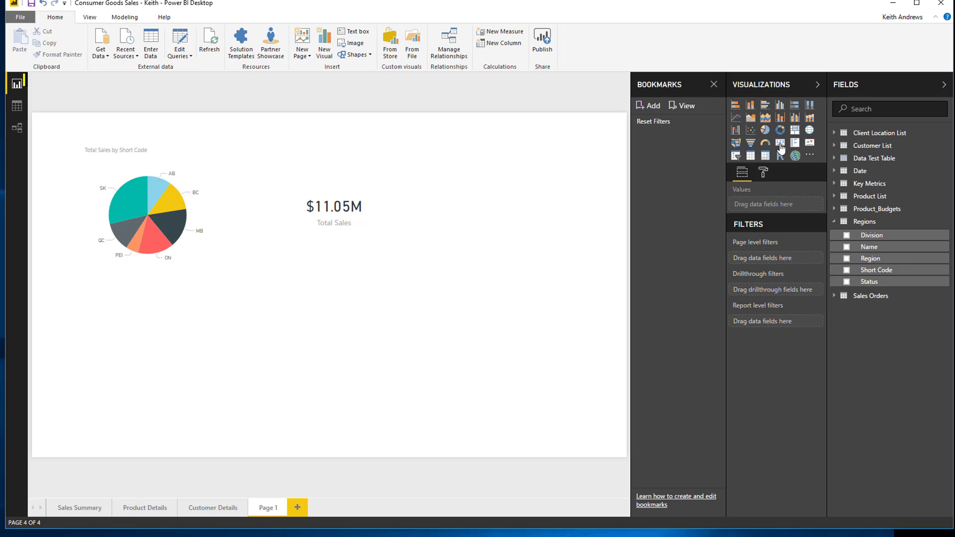
{"action": "left_click", "coordinate": [752, 158]}
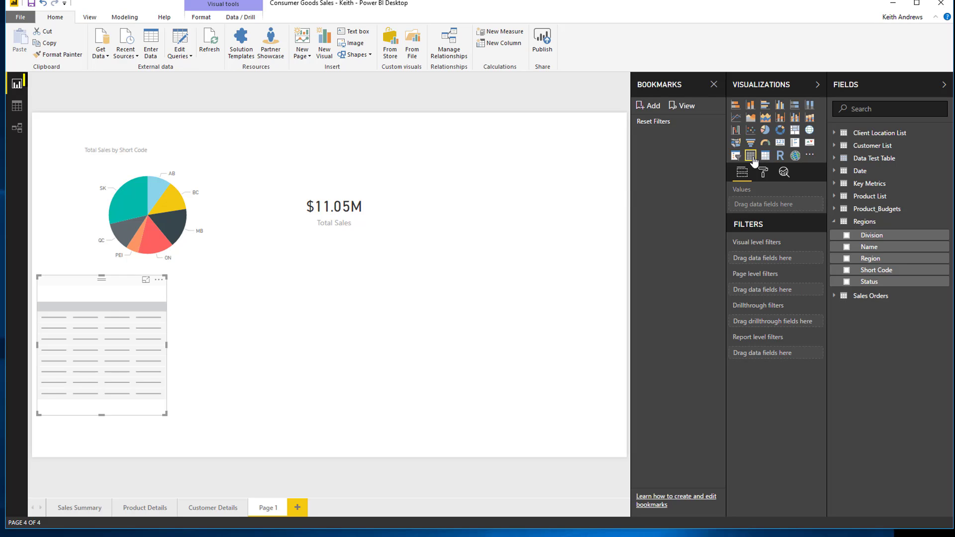
{"action": "left_click_drag", "start_coordinate": [75, 278], "coordinate": [287, 269]}
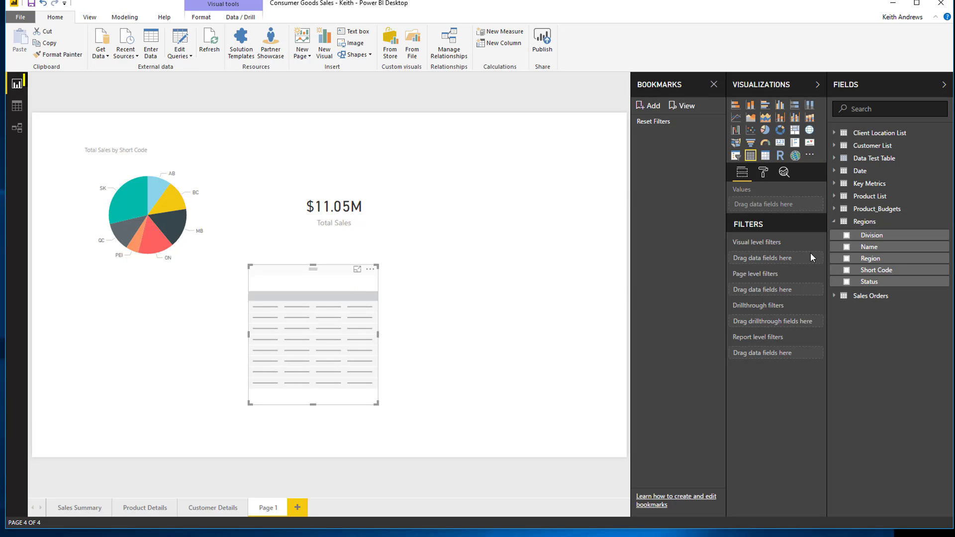
Add CustomerName from the Customer List to the table, make the table narrower and taller, and center it beneath the Total Sales card
{"action": "left_click", "coordinate": [834, 171]}
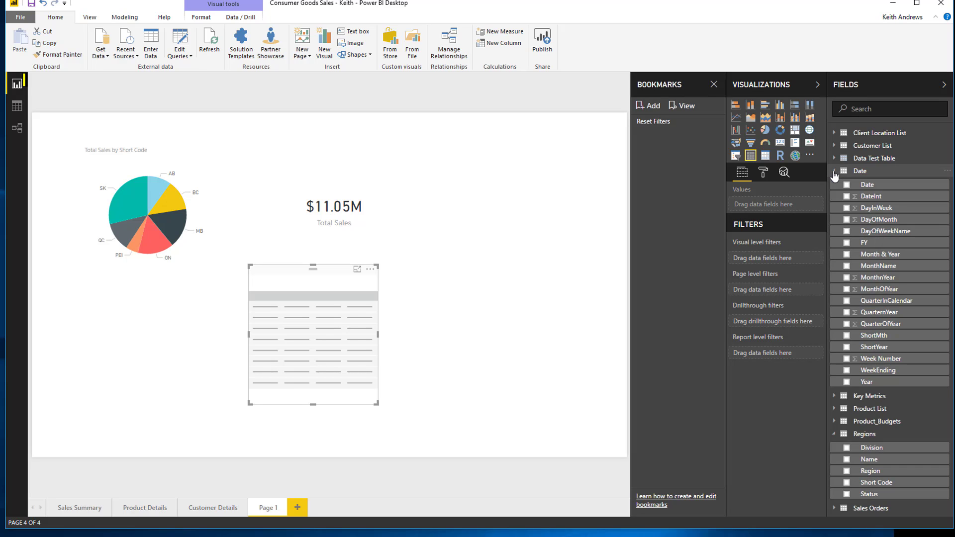
{"action": "left_click", "coordinate": [834, 171]}
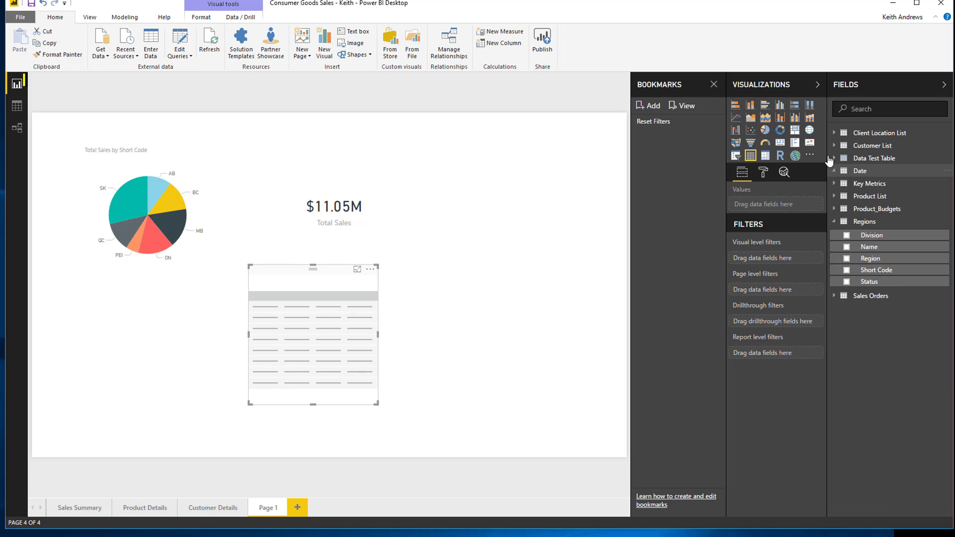
{"action": "left_click", "coordinate": [834, 145]}
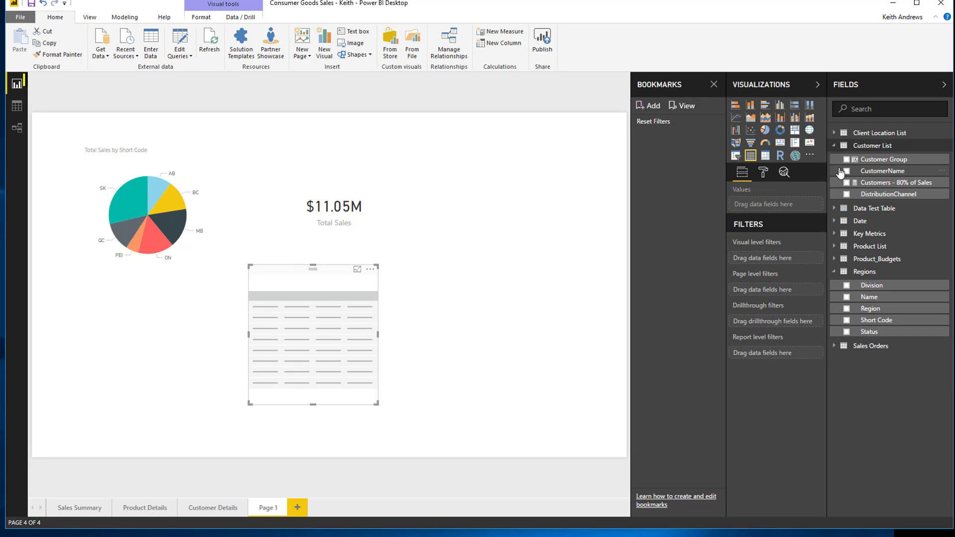
{"action": "left_click", "coordinate": [846, 171]}
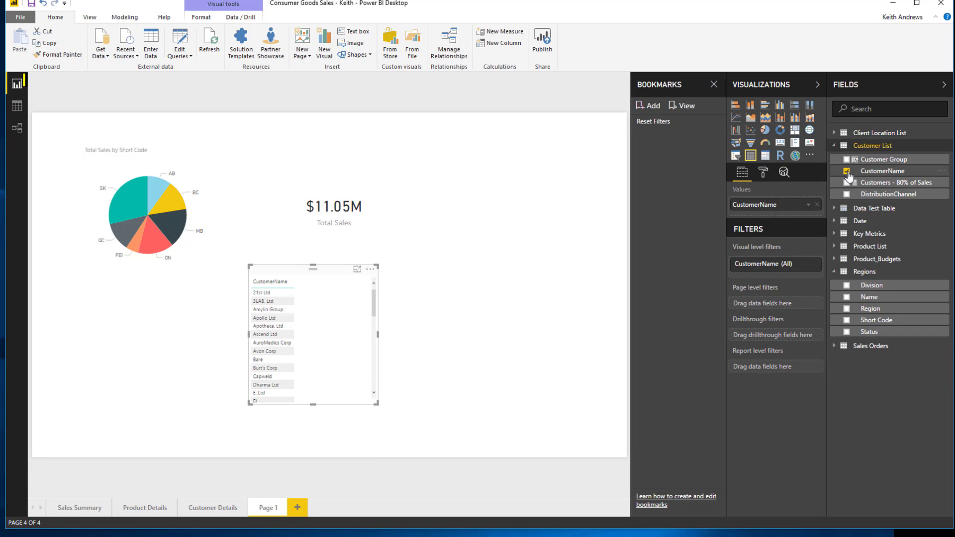
{"action": "left_click_drag", "start_coordinate": [377, 403], "coordinate": [344, 421]}
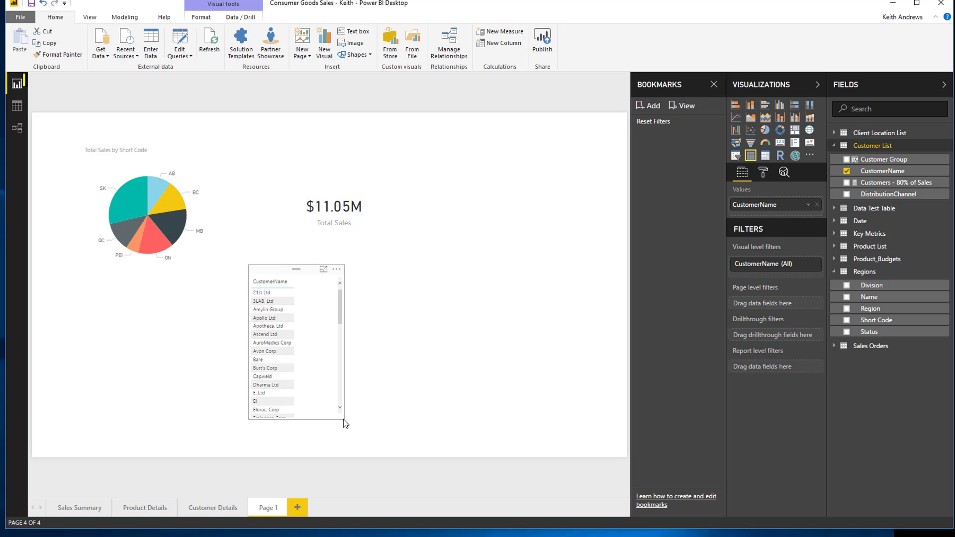
{"action": "left_click_drag", "start_coordinate": [268, 272], "coordinate": [308, 252]}
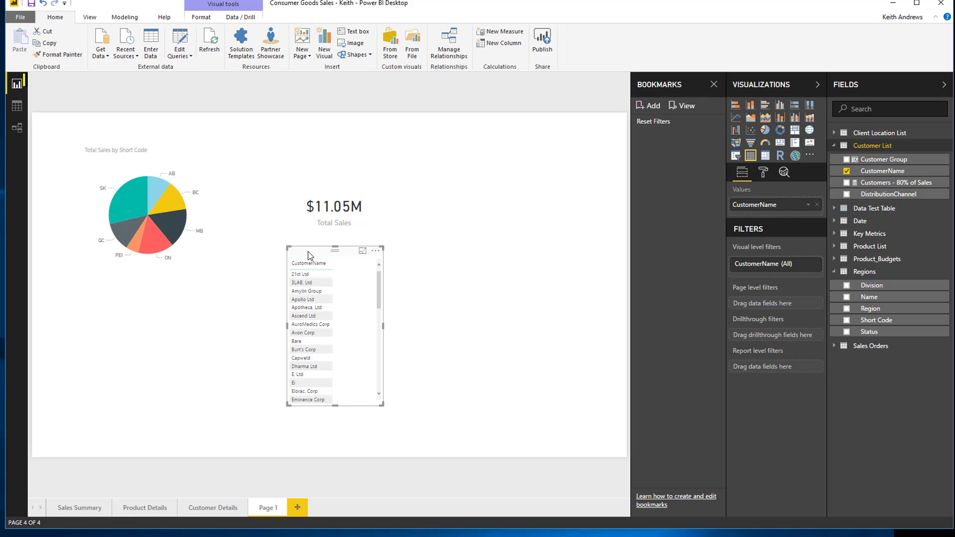
Format the table's values with text size 15 and the Candara font
{"action": "left_click", "coordinate": [761, 175]}
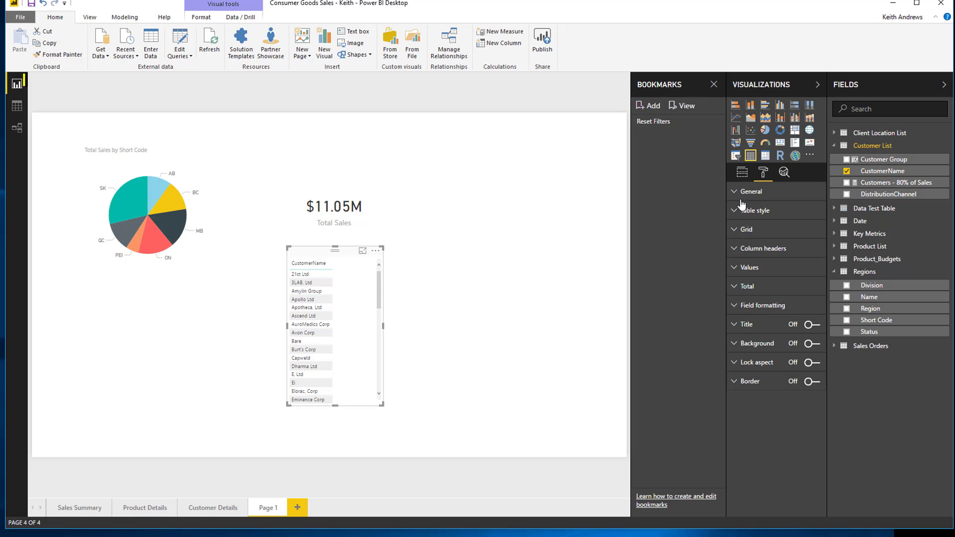
{"action": "left_click", "coordinate": [733, 272]}
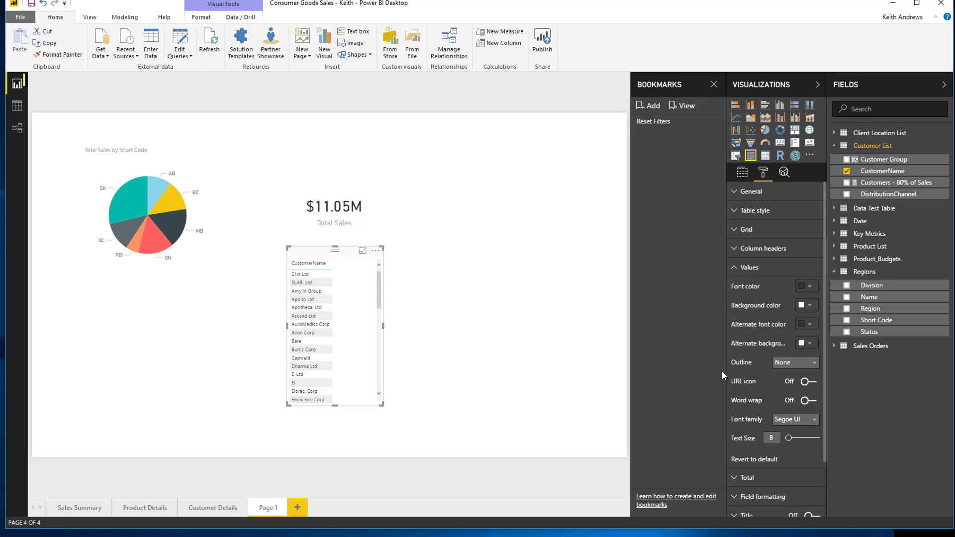
{"action": "left_click_drag", "start_coordinate": [789, 442], "coordinate": [795, 443]}
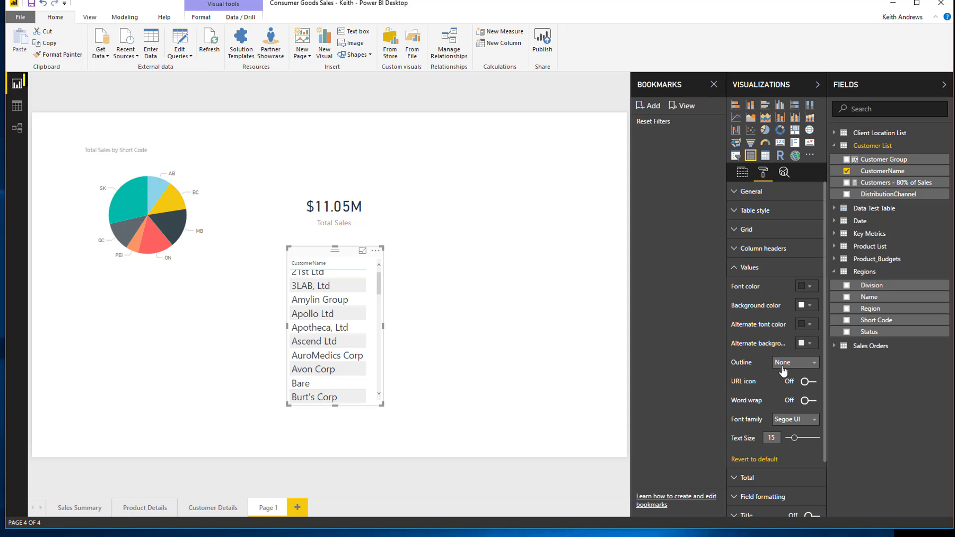
{"action": "left_click", "coordinate": [790, 420]}
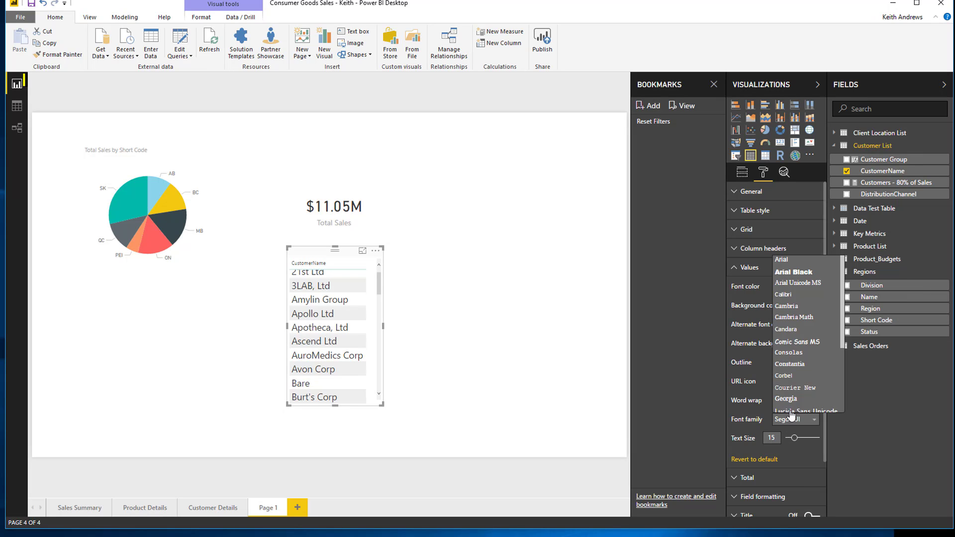
{"action": "left_click", "coordinate": [785, 324]}
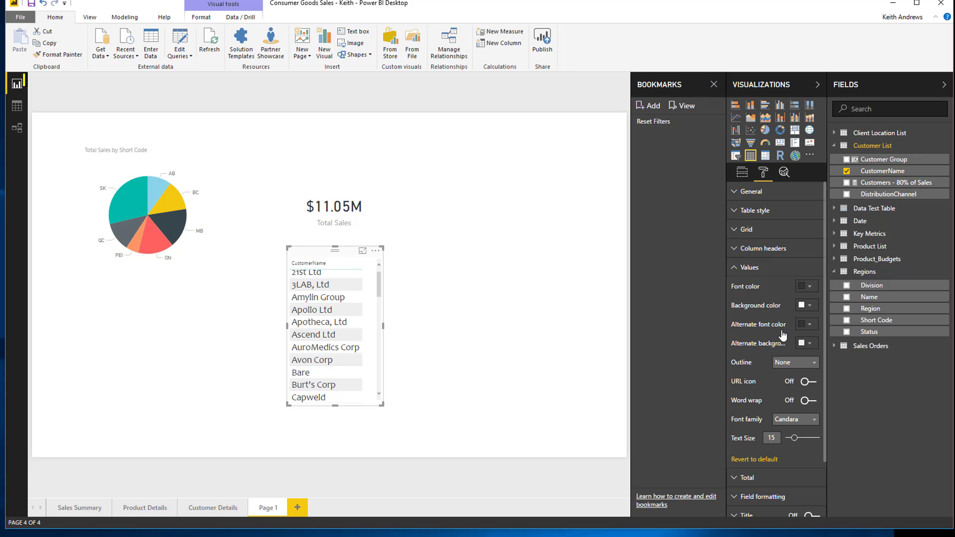
Color the table's values light red with yellow as the alternate font color, and move the table to the right of the Total Sales card
{"action": "left_click", "coordinate": [814, 293]}
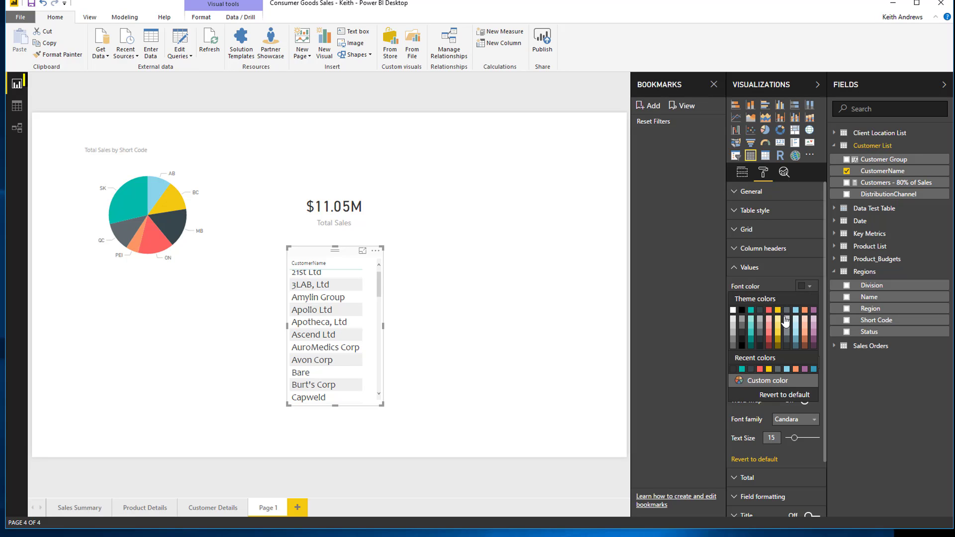
{"action": "left_click", "coordinate": [768, 338]}
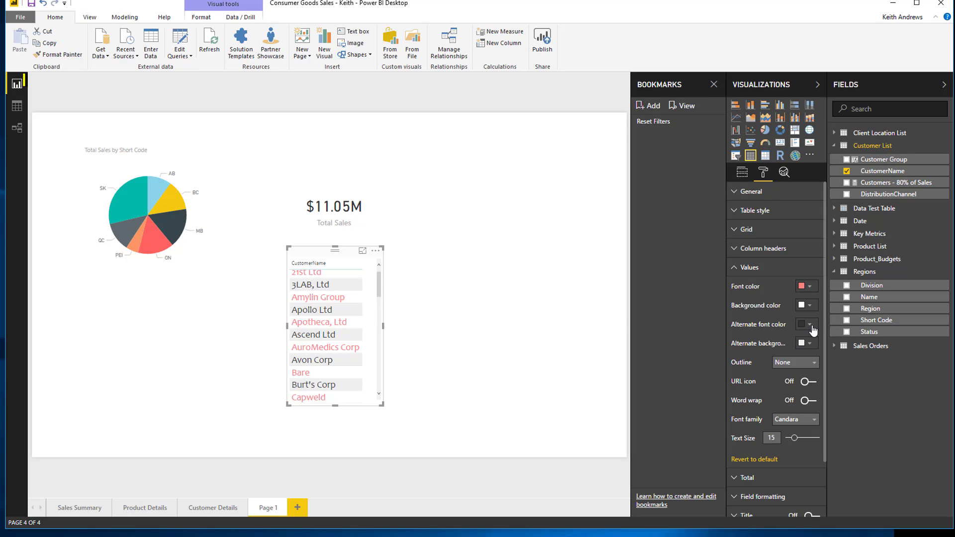
{"action": "left_click", "coordinate": [811, 327]}
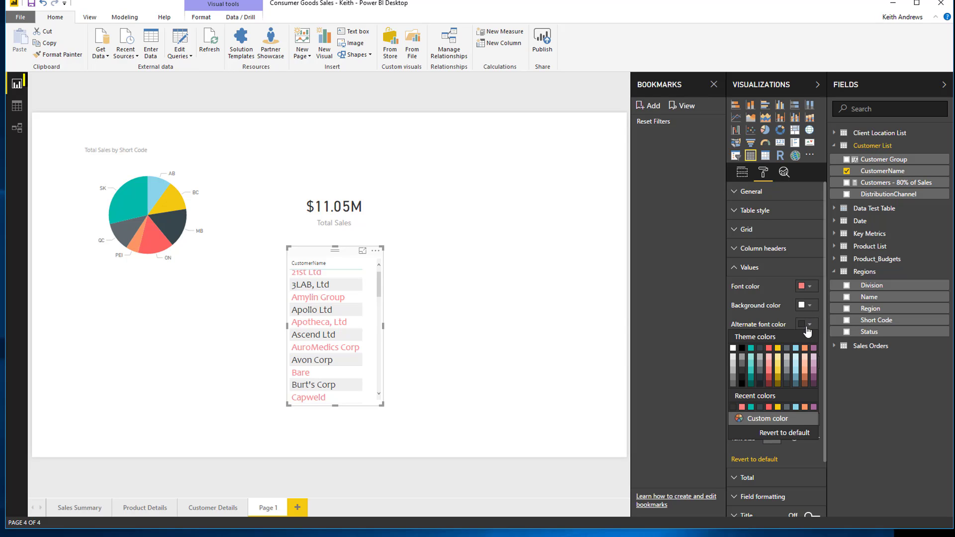
{"action": "left_click", "coordinate": [779, 376]}
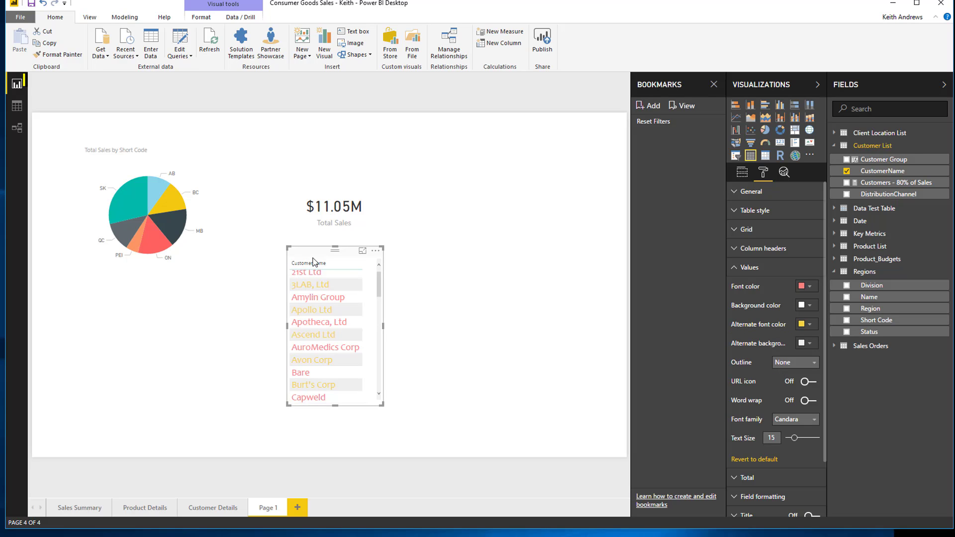
{"action": "left_click_drag", "start_coordinate": [313, 260], "coordinate": [436, 150]}
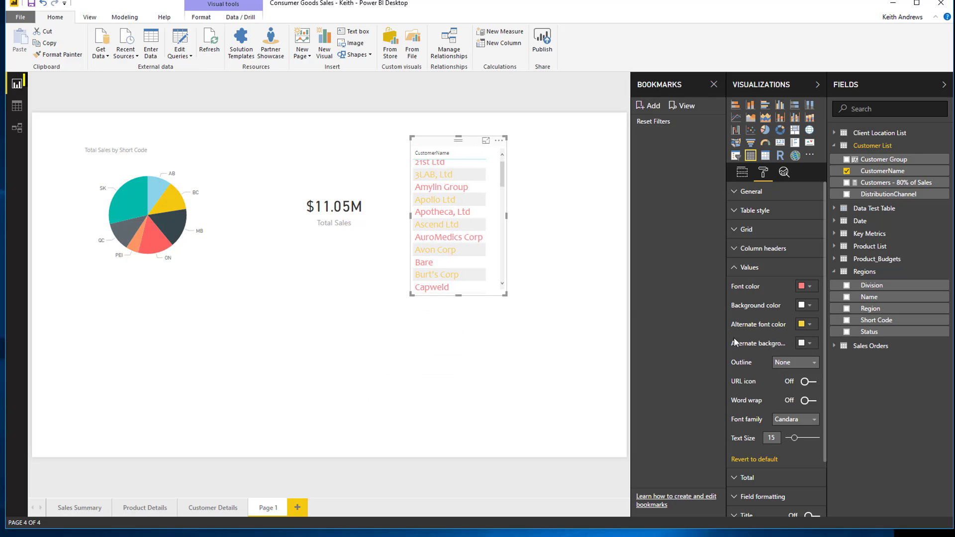
Format the table's column header with a teal font color and text size 16
{"action": "left_click", "coordinate": [733, 268]}
{"action": "left_click", "coordinate": [733, 248]}
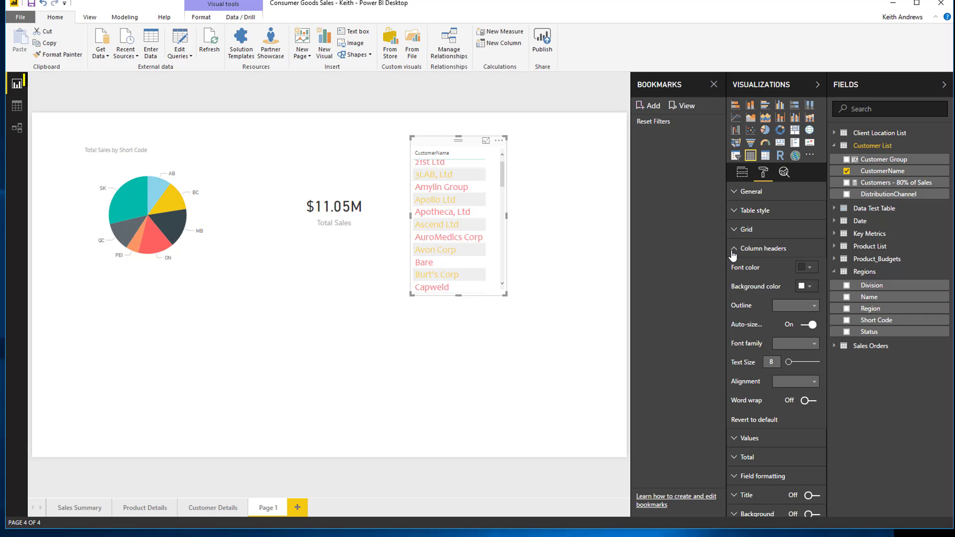
{"action": "left_click", "coordinate": [809, 267]}
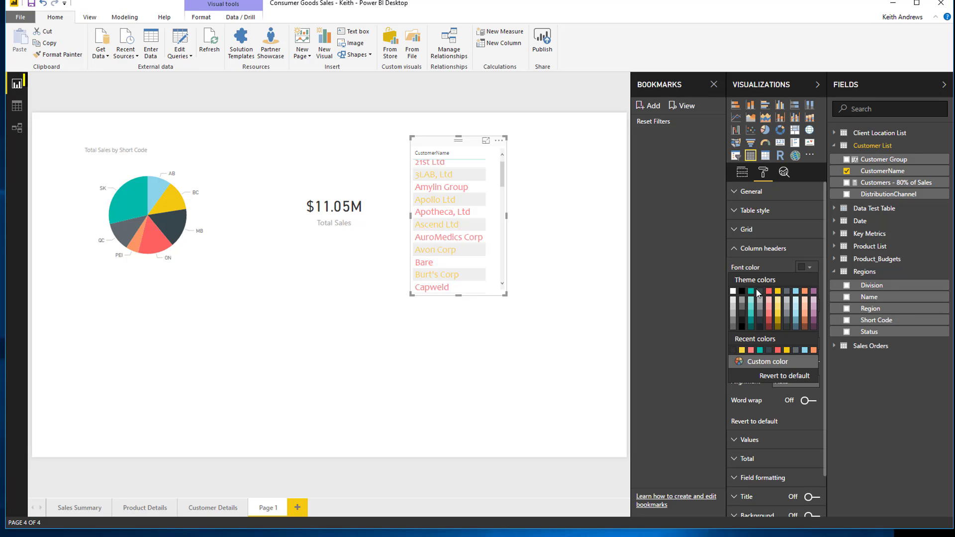
{"action": "left_click", "coordinate": [752, 295]}
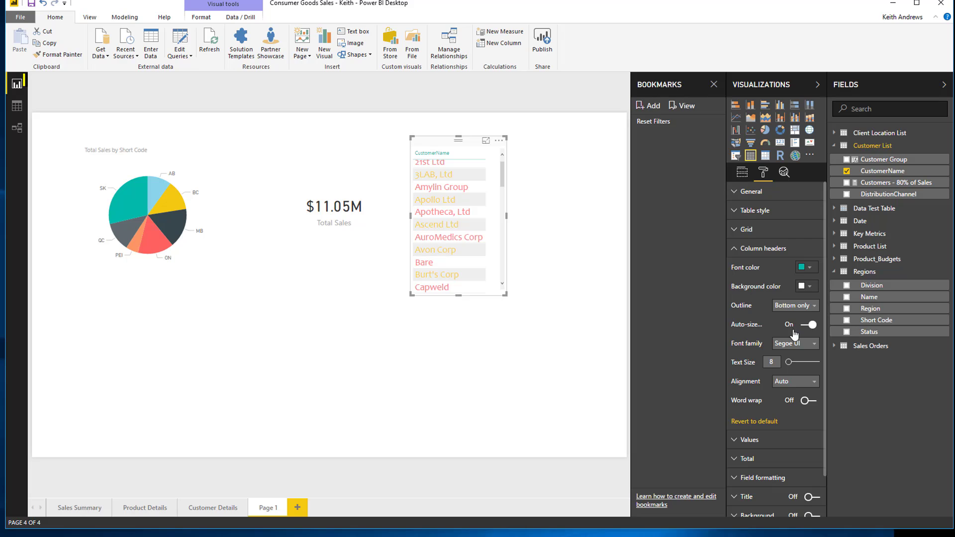
{"action": "left_click_drag", "start_coordinate": [788, 362], "coordinate": [796, 364]}
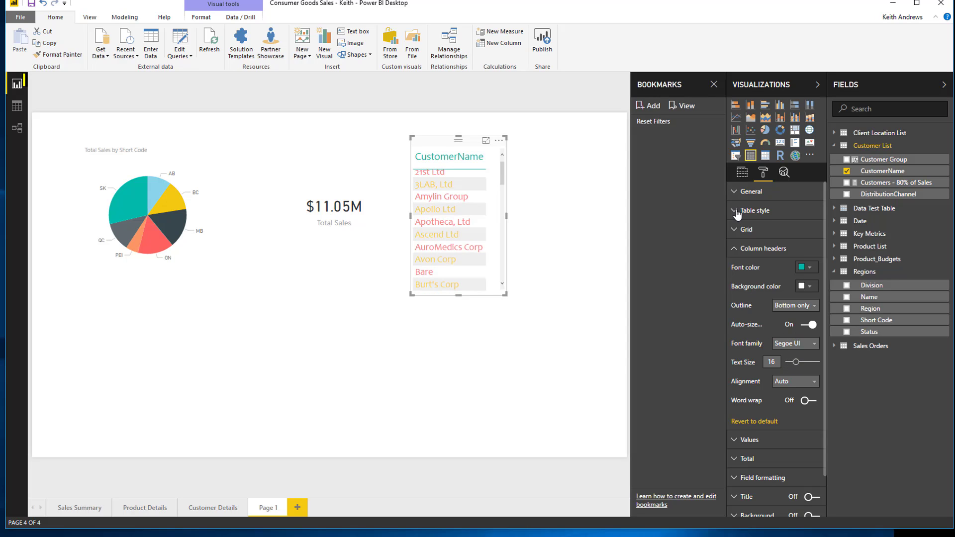
Examine the customer table's General, Table style and Grid formatting options, and try the vertical gridlines on and off
{"action": "left_click", "coordinate": [755, 211]}
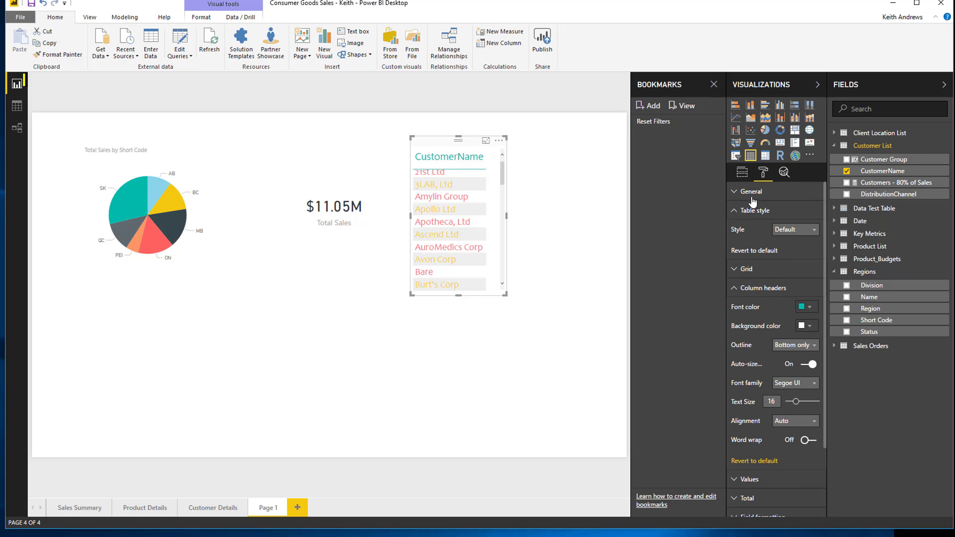
{"action": "left_click", "coordinate": [752, 193]}
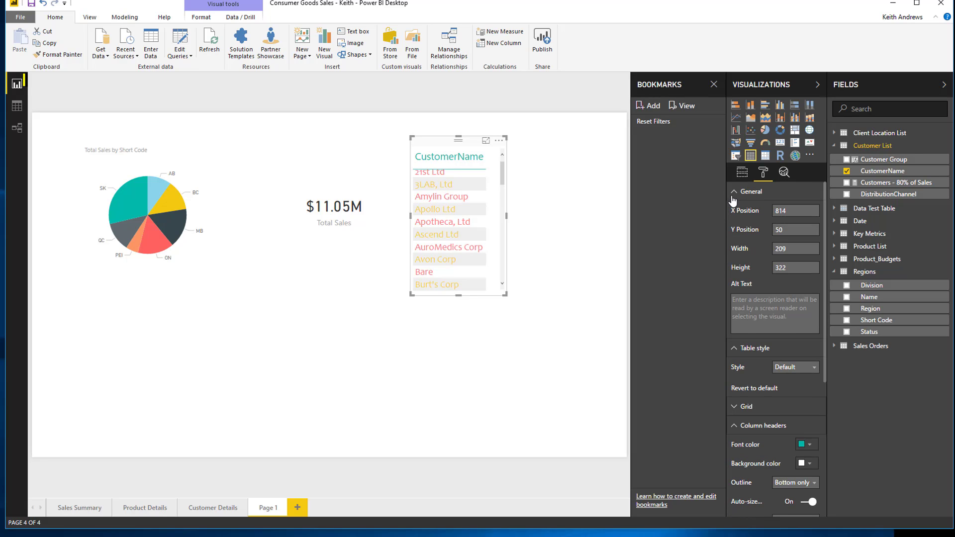
{"action": "left_click", "coordinate": [733, 196]}
{"action": "left_click", "coordinate": [733, 211]}
{"action": "left_click", "coordinate": [734, 231]}
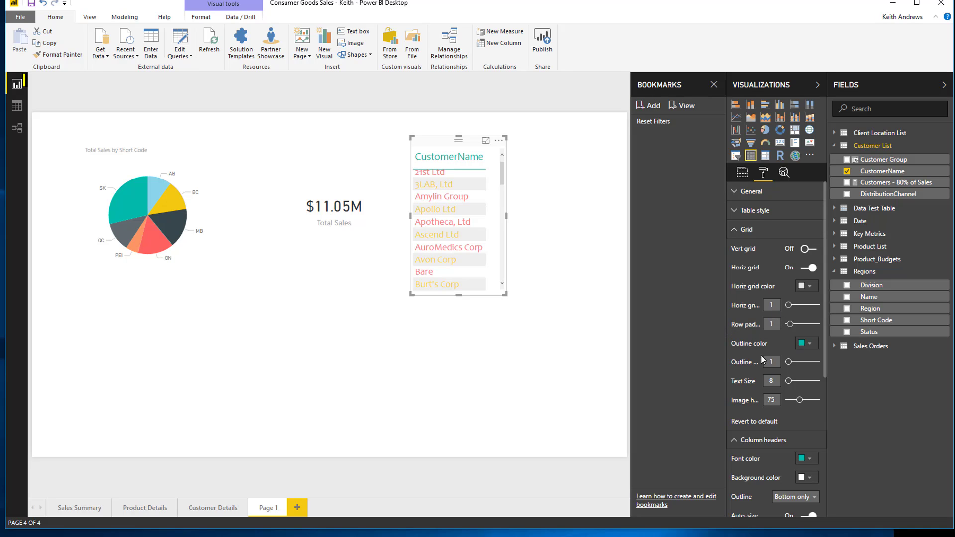
{"action": "left_click", "coordinate": [804, 252]}
{"action": "left_click", "coordinate": [806, 250]}
Make the customer table wider and shorter, and apply the Minimal table style
{"action": "left_click_drag", "start_coordinate": [504, 294], "coordinate": [561, 222]}
{"action": "left_click_drag", "start_coordinate": [575, 211], "coordinate": [589, 214]}
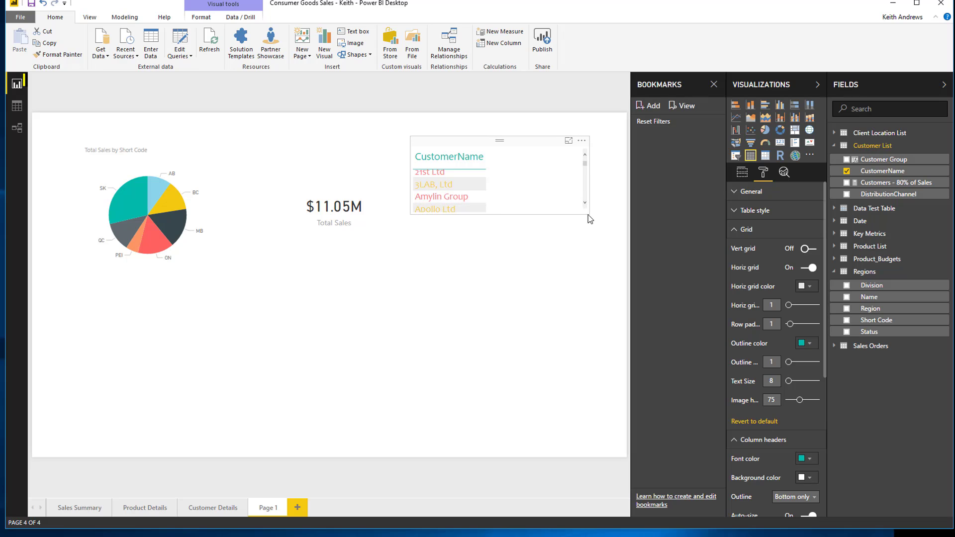
{"action": "left_click", "coordinate": [735, 211]}
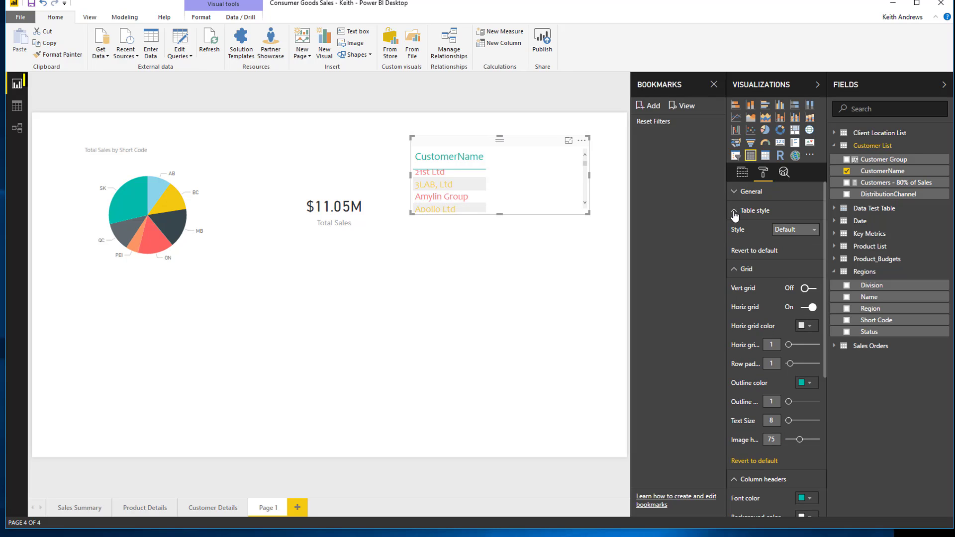
{"action": "left_click", "coordinate": [787, 232]}
{"action": "left_click", "coordinate": [780, 265]}
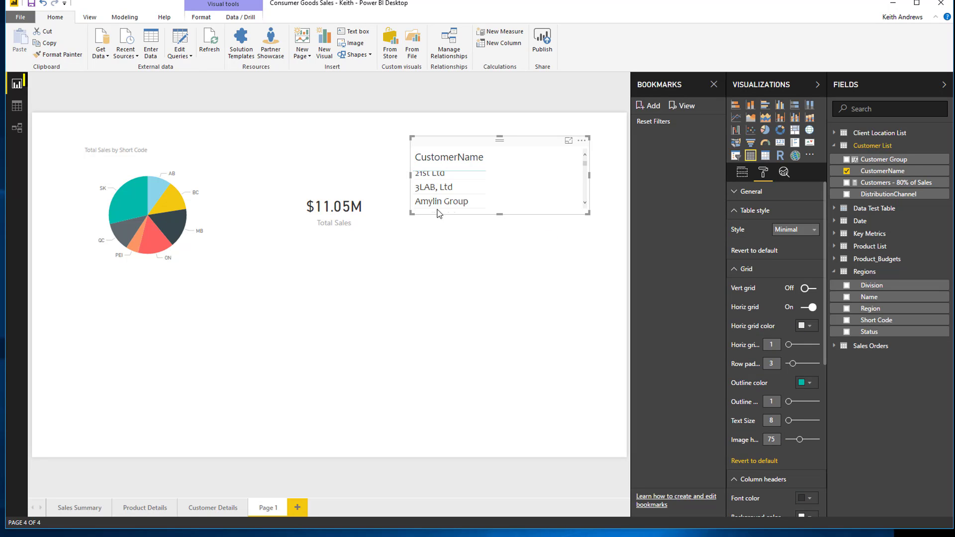
Try the Bold header and Alternating rows styles on the customer table
{"action": "left_click", "coordinate": [784, 231]}
{"action": "left_click", "coordinate": [783, 284]}
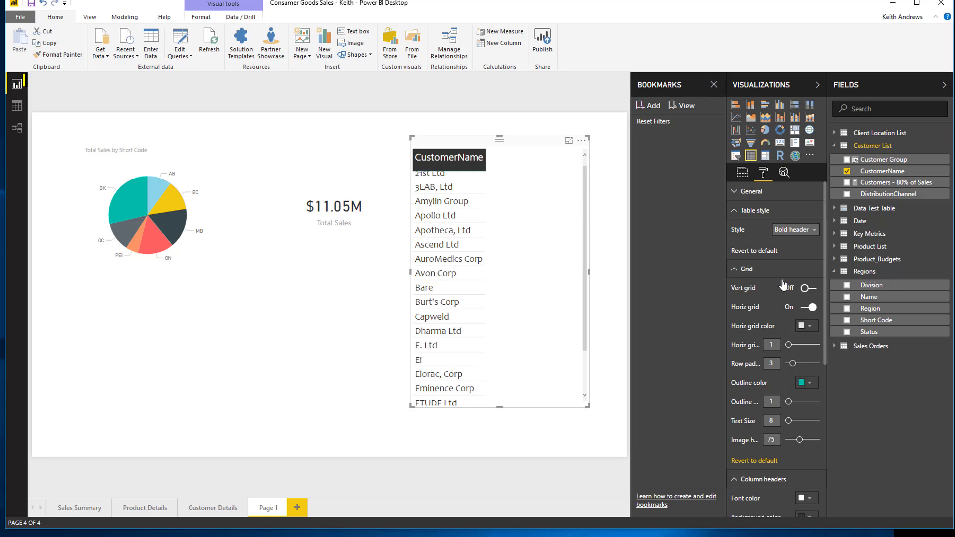
{"action": "left_click", "coordinate": [795, 230]}
{"action": "left_click", "coordinate": [796, 288]}
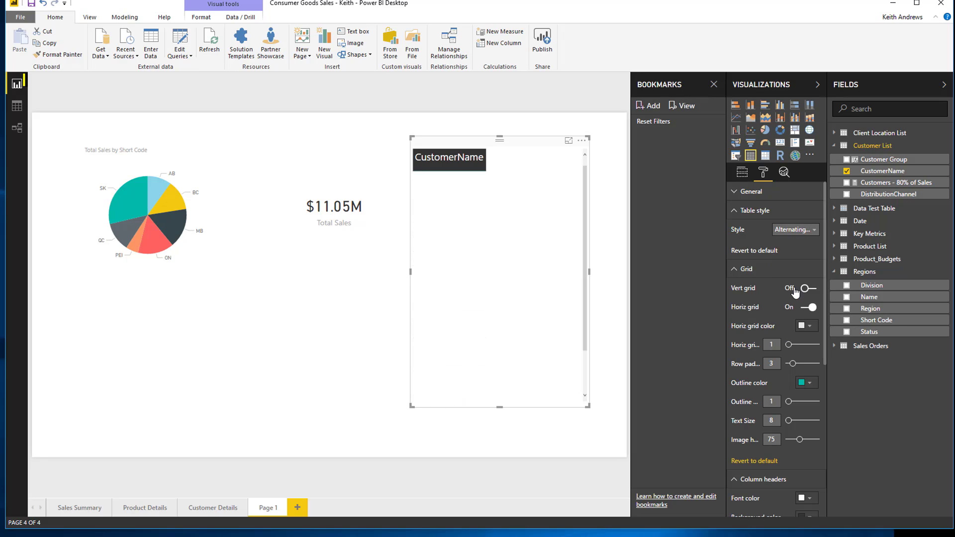
Apply the Bold header flashy rows style to the customer table, move it slightly up and to the right, and deselect it
{"action": "left_click", "coordinate": [794, 229]}
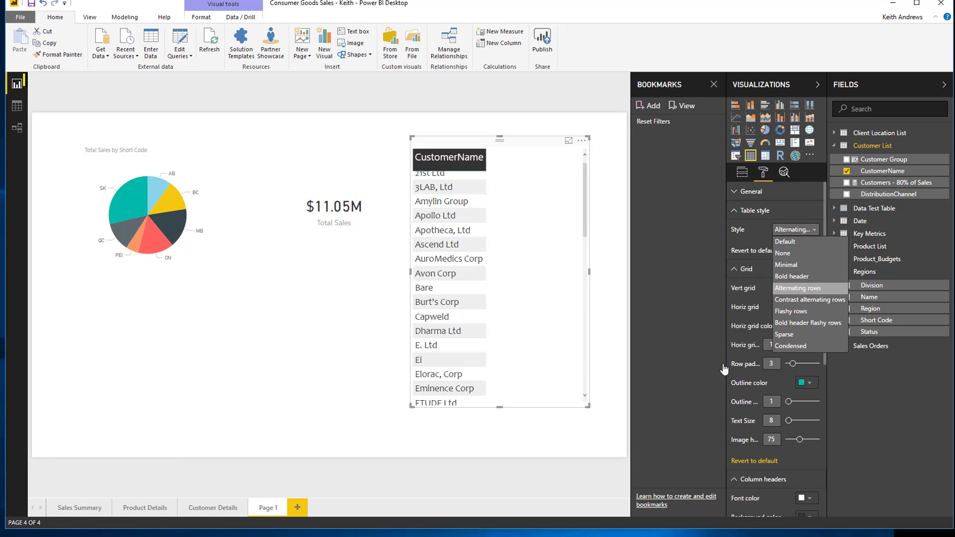
{"action": "left_click", "coordinate": [788, 325]}
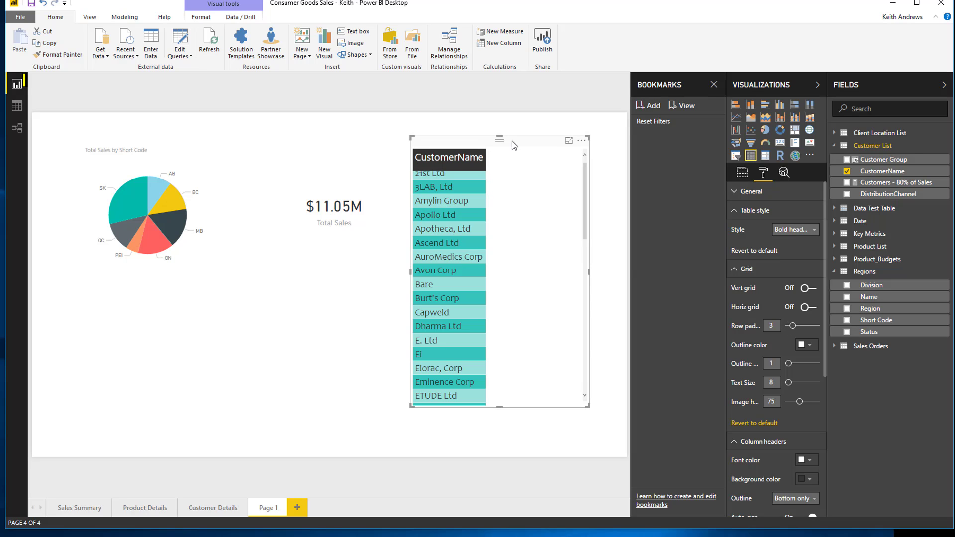
{"action": "left_click_drag", "start_coordinate": [520, 143], "coordinate": [537, 125]}
{"action": "left_click", "coordinate": [357, 284]}
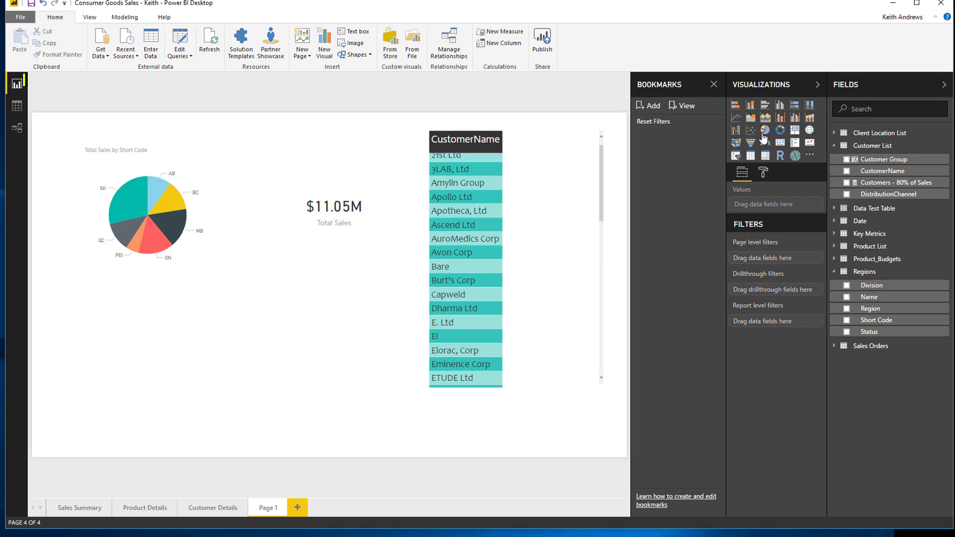
Add a treemap visual to the page and position it in the empty area below the pie chart and card
{"action": "left_click", "coordinate": [794, 131]}
{"action": "left_click_drag", "start_coordinate": [106, 276], "coordinate": [213, 284]}
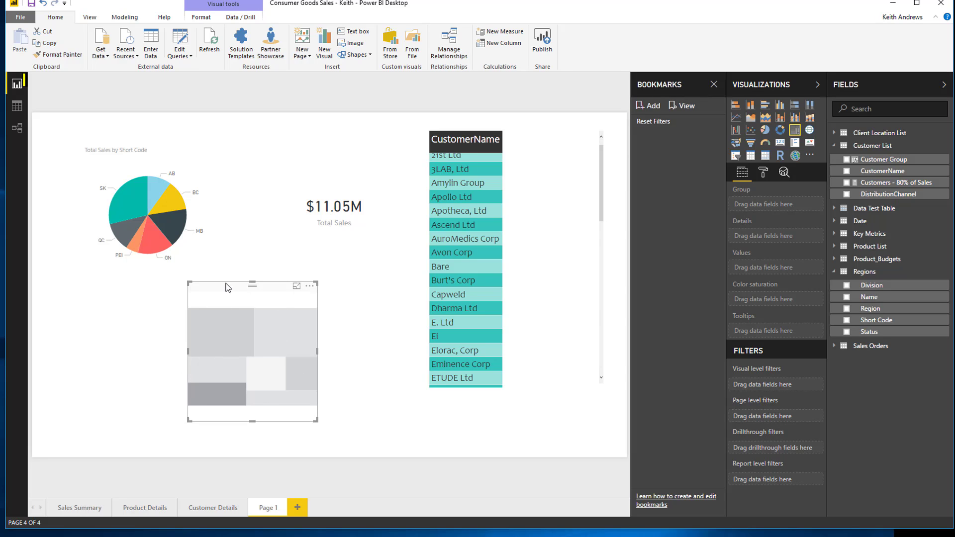
{"action": "left_click_drag", "start_coordinate": [227, 287], "coordinate": [251, 272]}
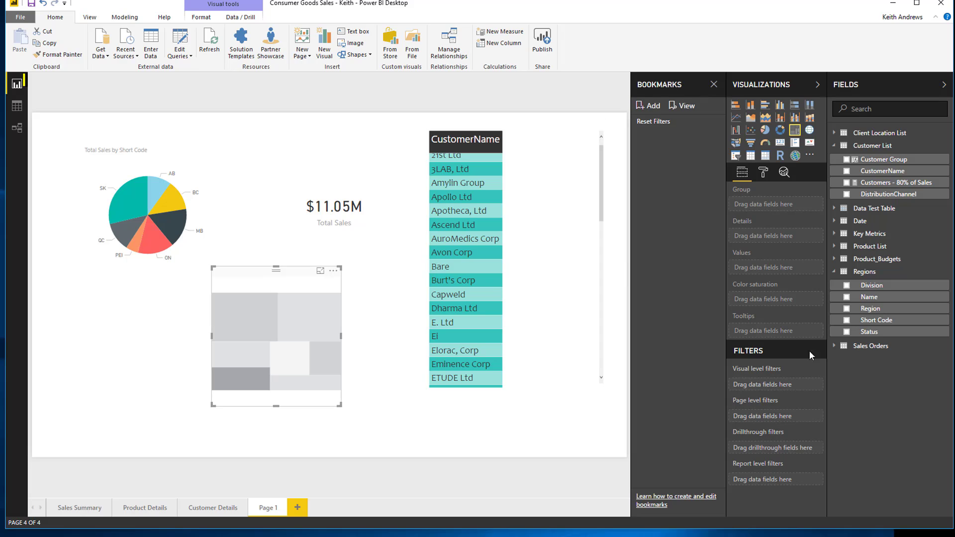
Group the treemap by Short Code from Regions with Total Sales from Key Metrics as values, and move it beneath the pie chart
{"action": "left_click", "coordinate": [846, 321]}
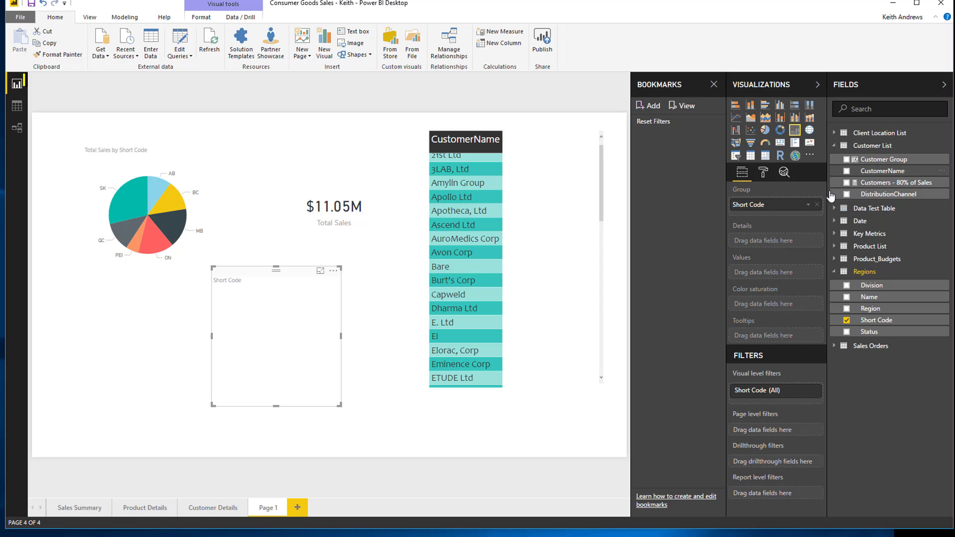
{"action": "left_click", "coordinate": [835, 233]}
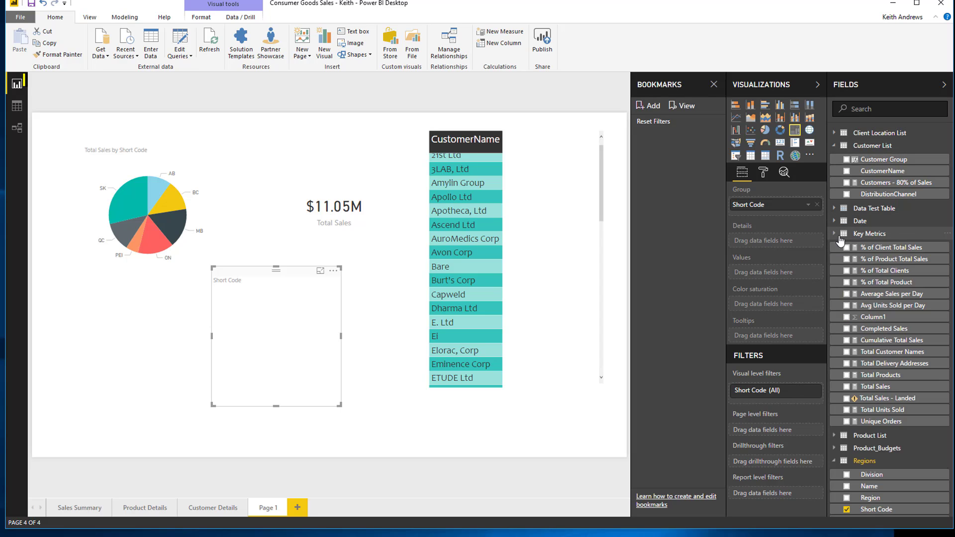
{"action": "left_click", "coordinate": [846, 387]}
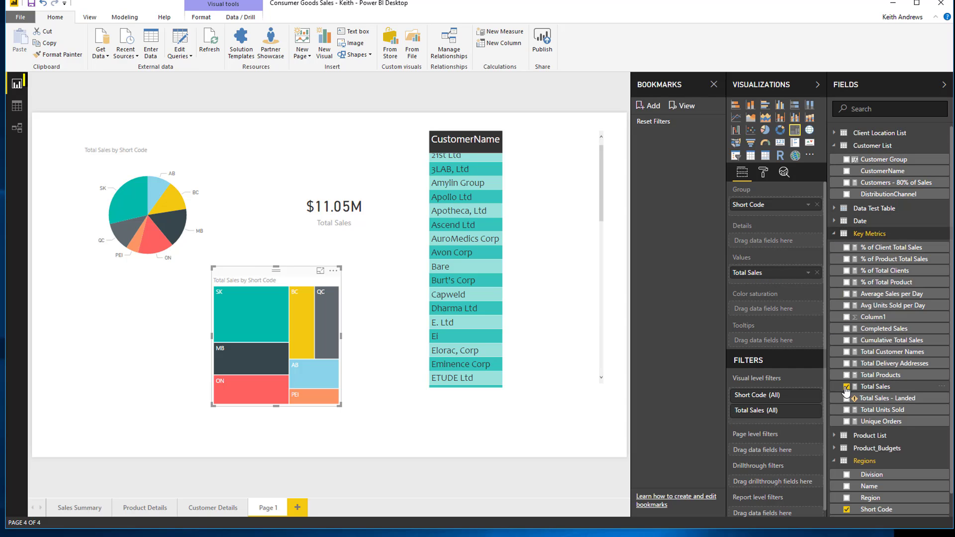
{"action": "left_click_drag", "start_coordinate": [236, 278], "coordinate": [116, 288]}
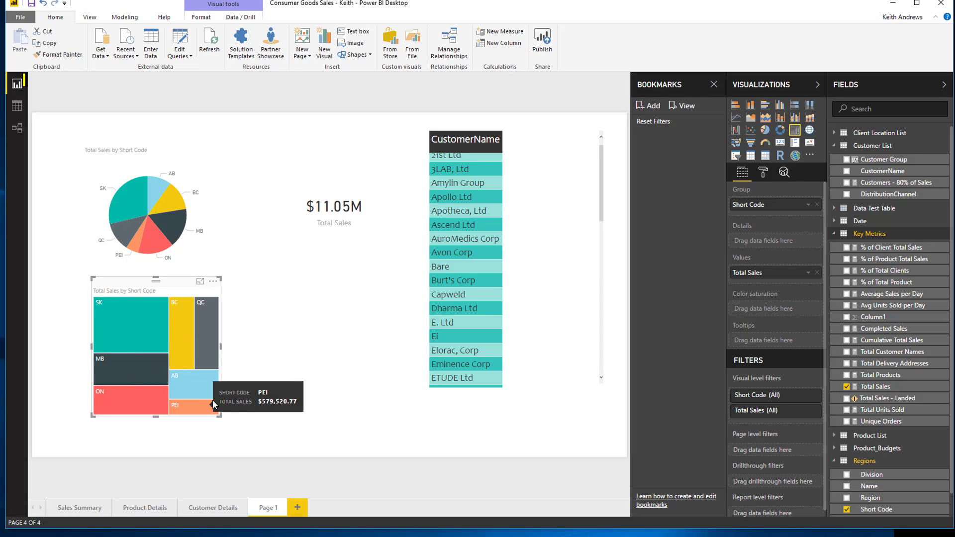
{"action": "left_click", "coordinate": [287, 398]}
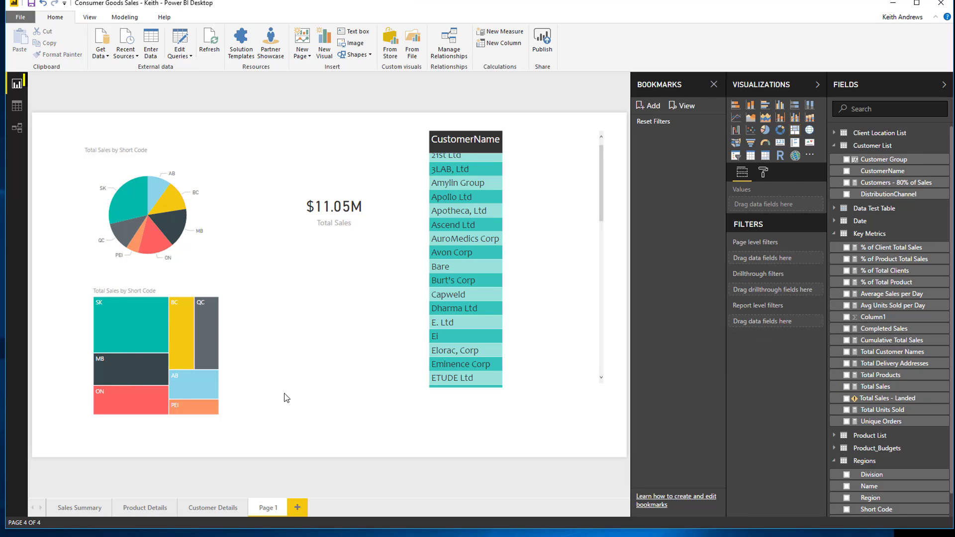
Add a slicer on ProductDescription from Product_Budgets and place it beneath the Total Sales card
{"action": "left_click", "coordinate": [738, 160]}
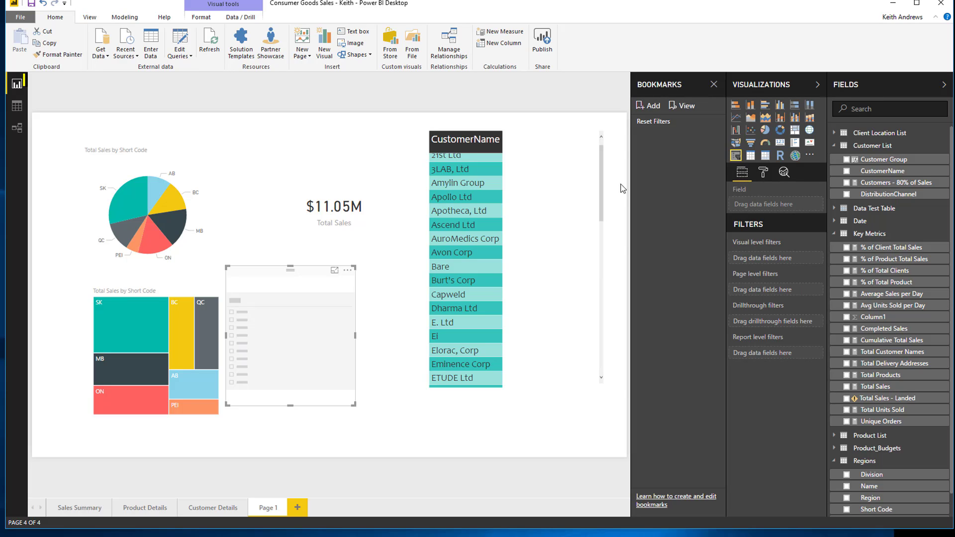
{"action": "left_click_drag", "start_coordinate": [260, 274], "coordinate": [294, 285]}
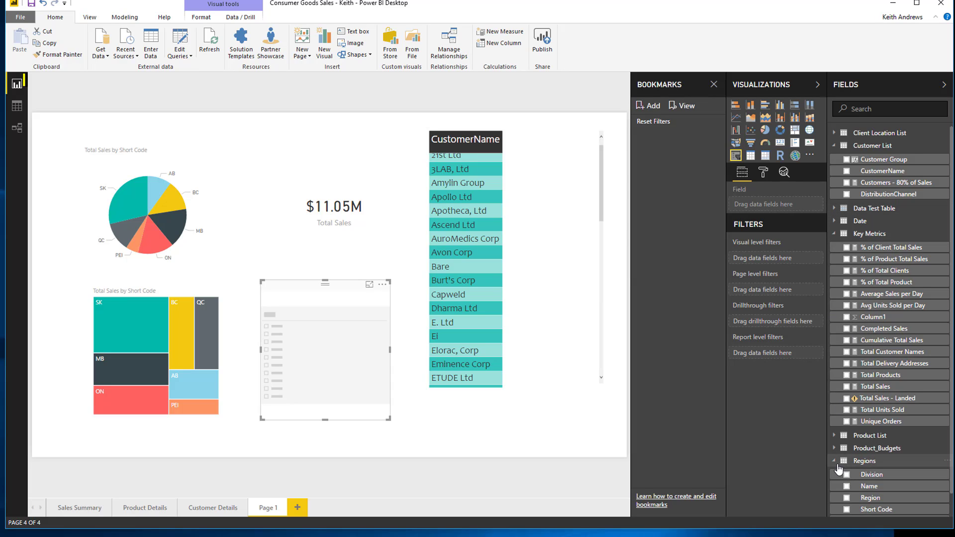
{"action": "left_click", "coordinate": [834, 449]}
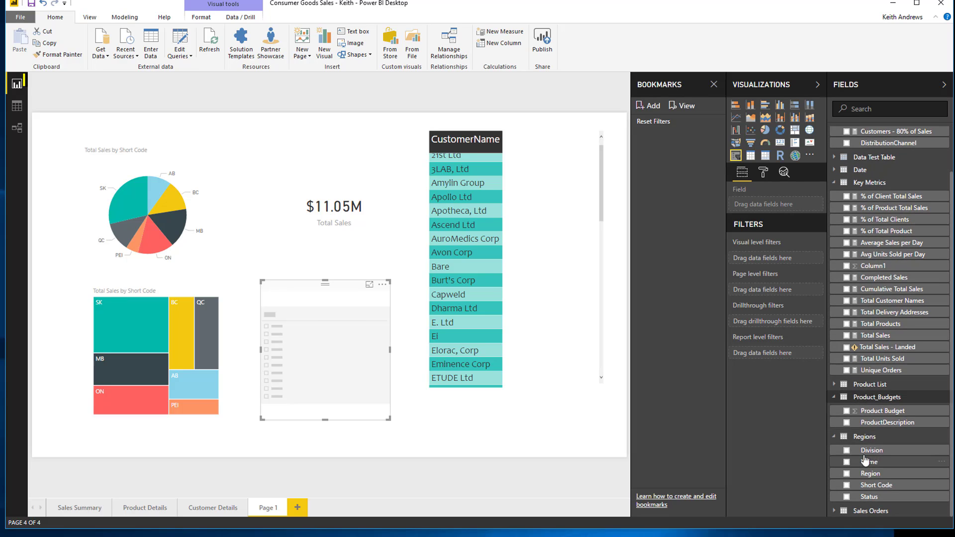
{"action": "left_click", "coordinate": [846, 423]}
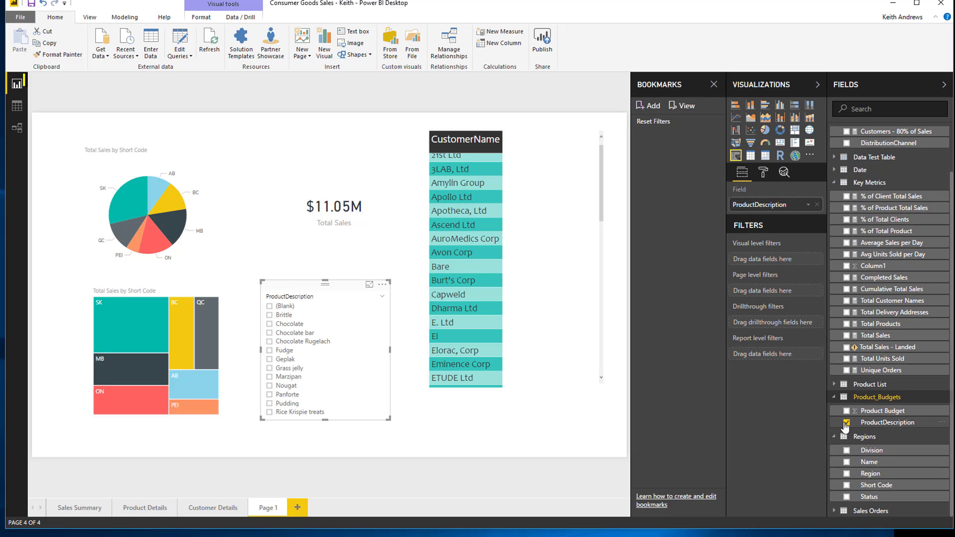
{"action": "left_click_drag", "start_coordinate": [292, 285], "coordinate": [282, 263]}
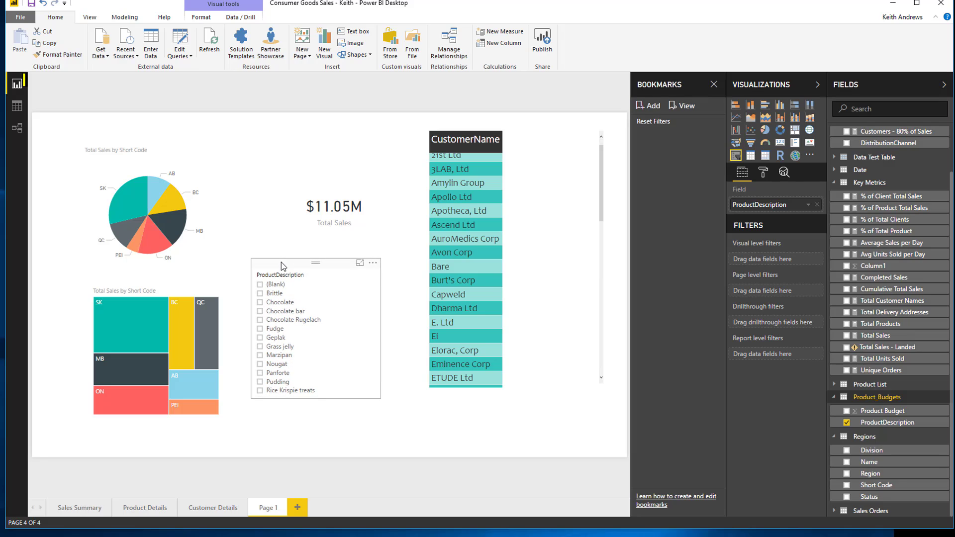
Filter the page with the slicer by Fudge, Chocolate Rugelach and Chocolate bar in turn, ending with Chocolate selected
{"action": "left_click", "coordinate": [259, 329]}
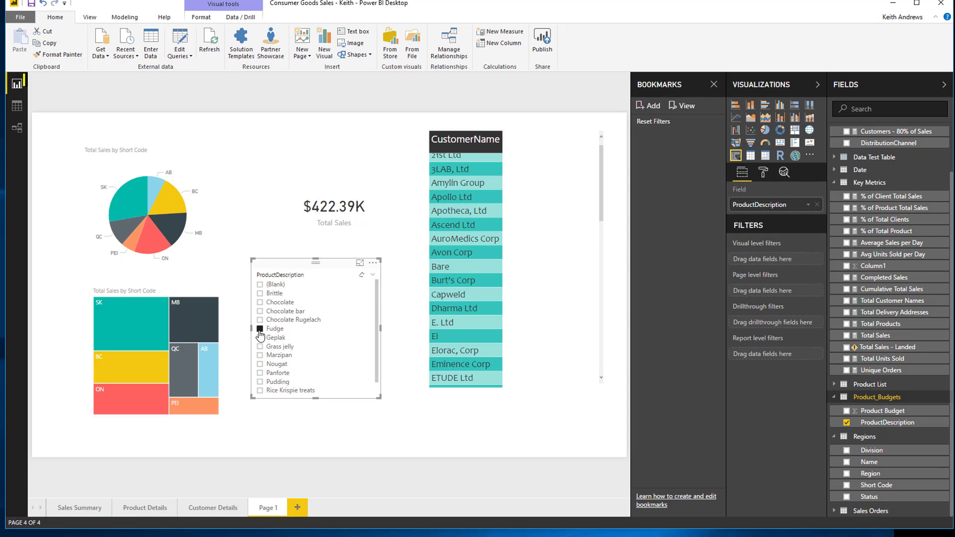
{"action": "left_click", "coordinate": [259, 320]}
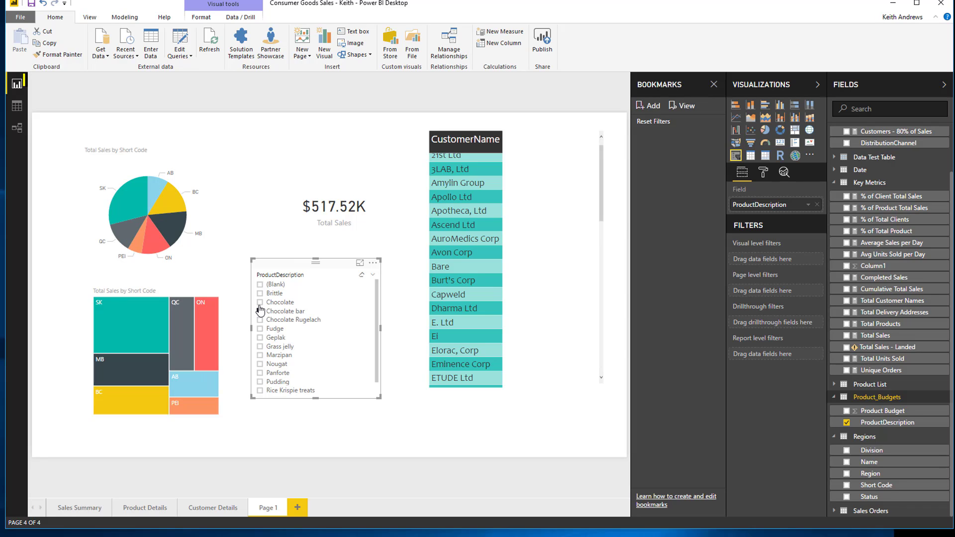
{"action": "left_click", "coordinate": [260, 311]}
{"action": "left_click", "coordinate": [259, 303]}
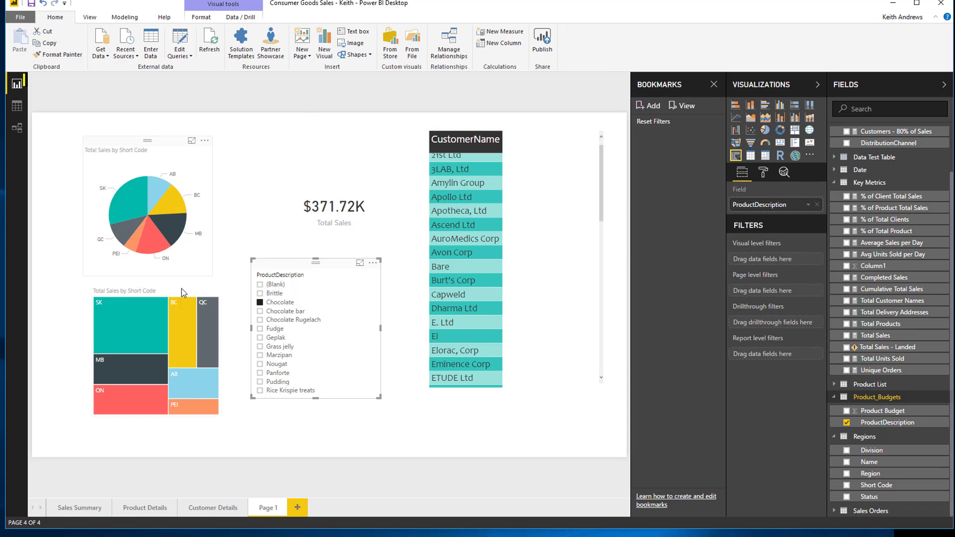
Review the Sales Summary page and the relationship diagram between the tables, widening the window slightly
{"action": "left_click", "coordinate": [78, 509]}
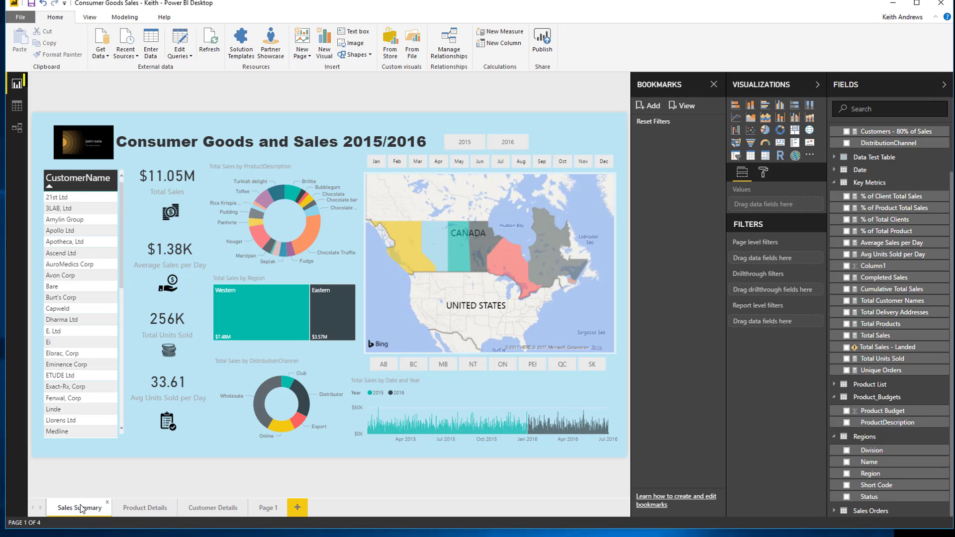
{"action": "left_click", "coordinate": [19, 127]}
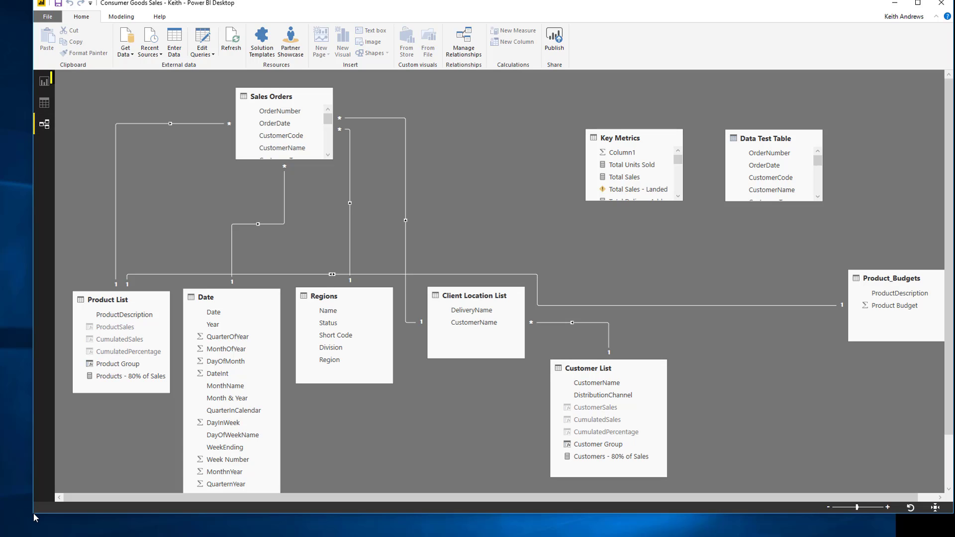
{"action": "left_click_drag", "start_coordinate": [33, 513], "coordinate": [19, 512]}
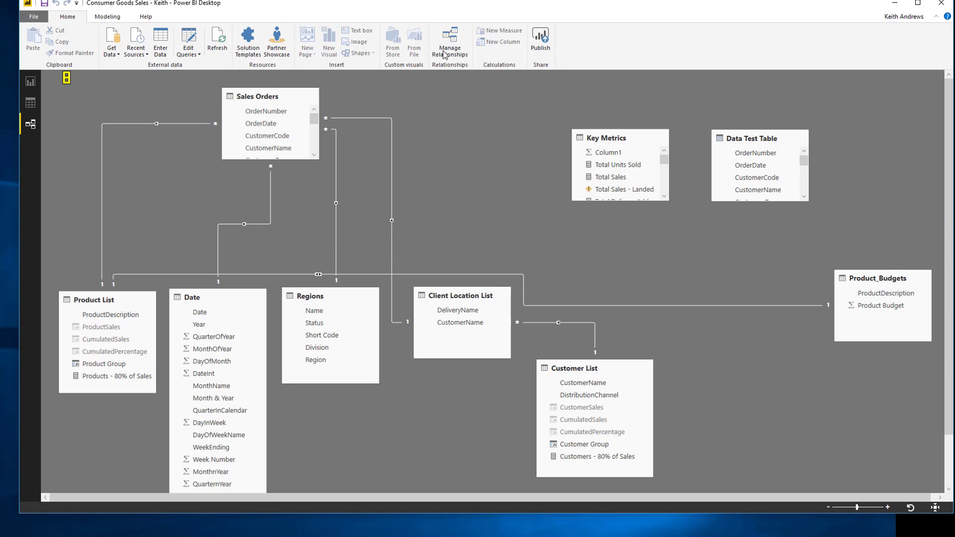
Inspect the Regions table's rows in the data view and collapse the expanded tables in the field list
{"action": "left_click", "coordinate": [31, 109]}
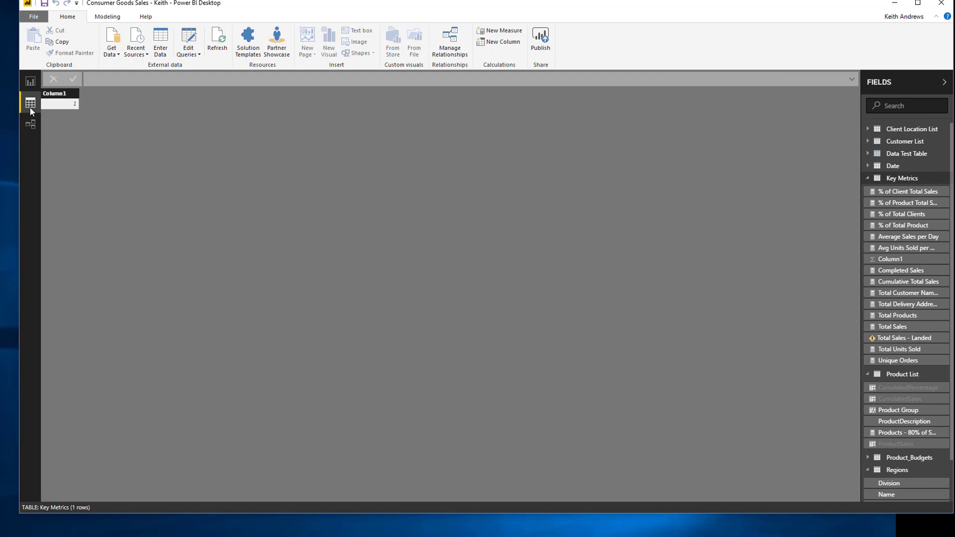
{"action": "left_click", "coordinate": [867, 178]}
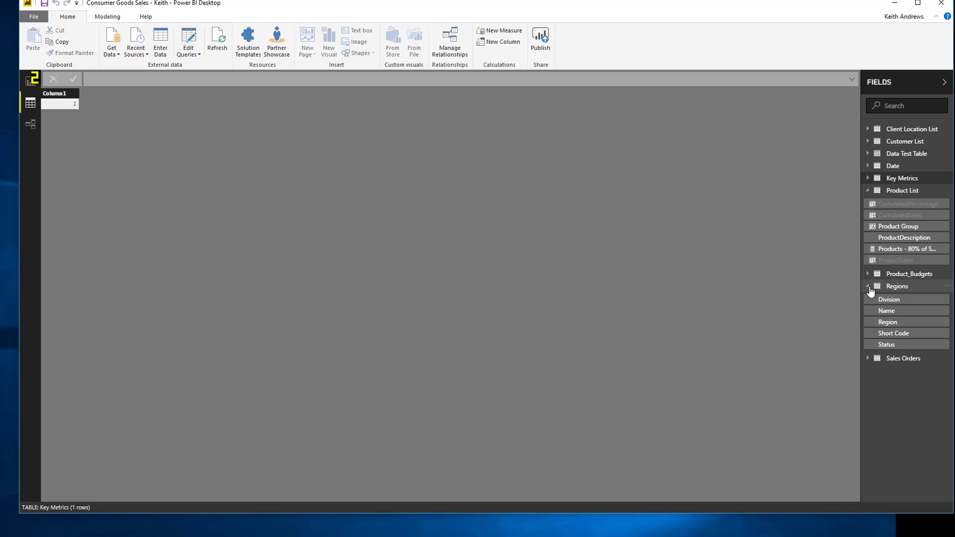
{"action": "left_click", "coordinate": [869, 287]}
{"action": "left_click", "coordinate": [944, 84]}
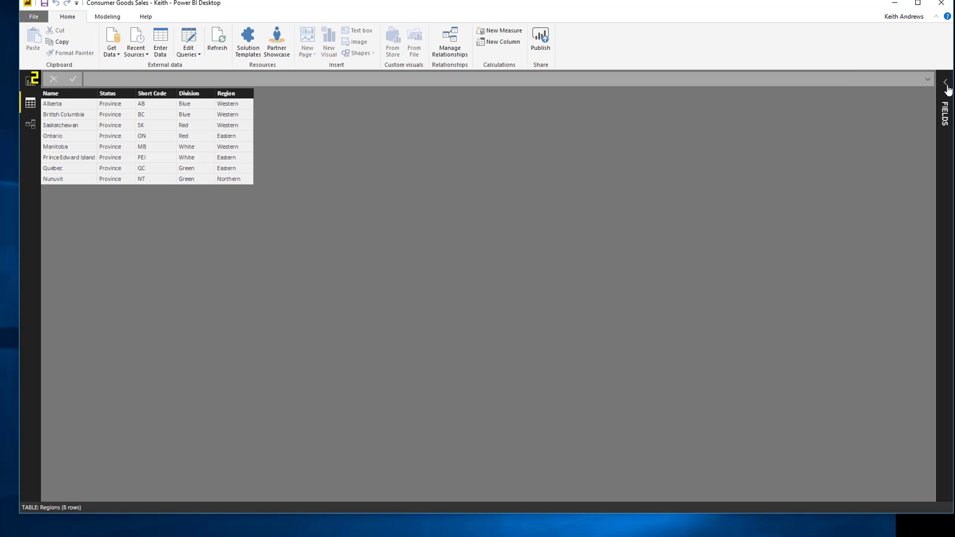
{"action": "left_click", "coordinate": [946, 88]}
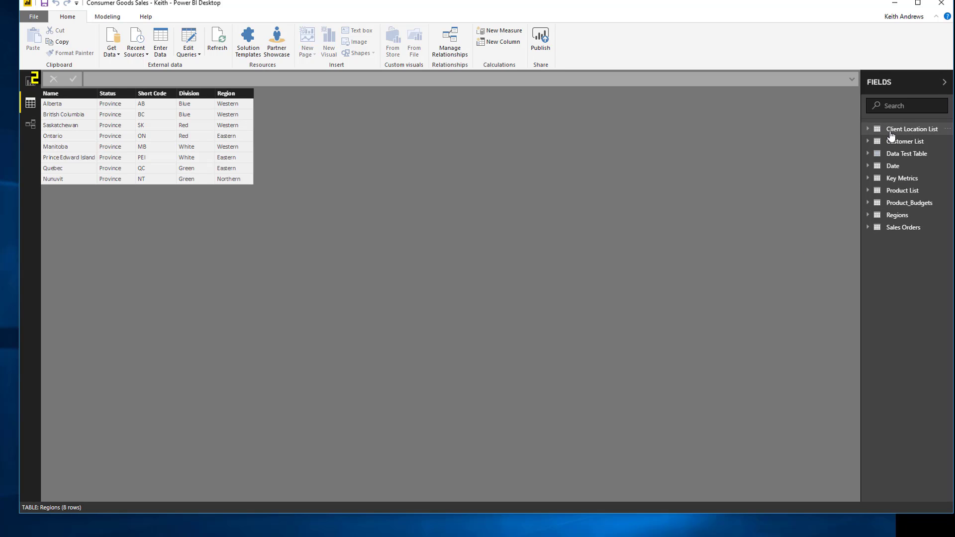
{"action": "left_click", "coordinate": [896, 216]}
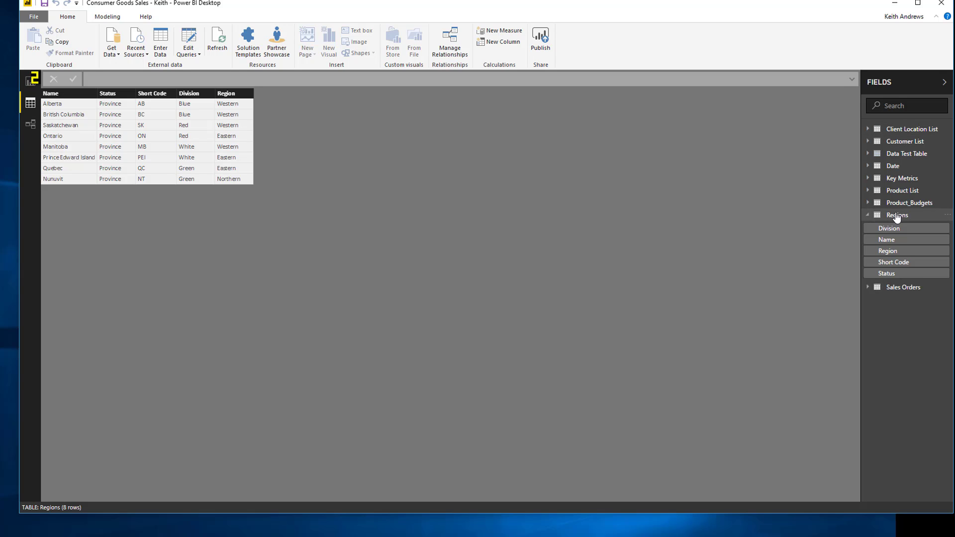
{"action": "left_click", "coordinate": [896, 216]}
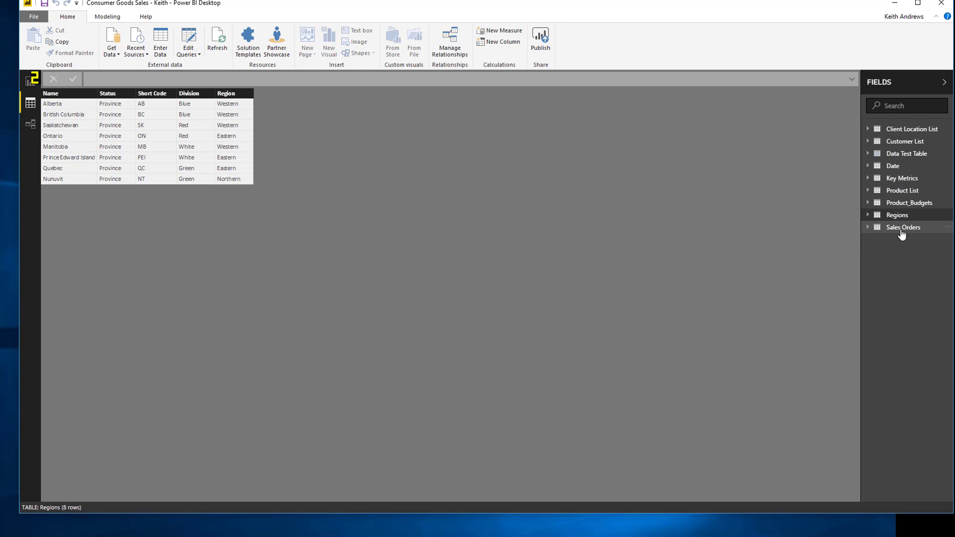
Inspect the rows of the Sales Orders and Customer List tables in the data view
{"action": "left_click", "coordinate": [901, 228]}
{"action": "left_click", "coordinate": [901, 228]}
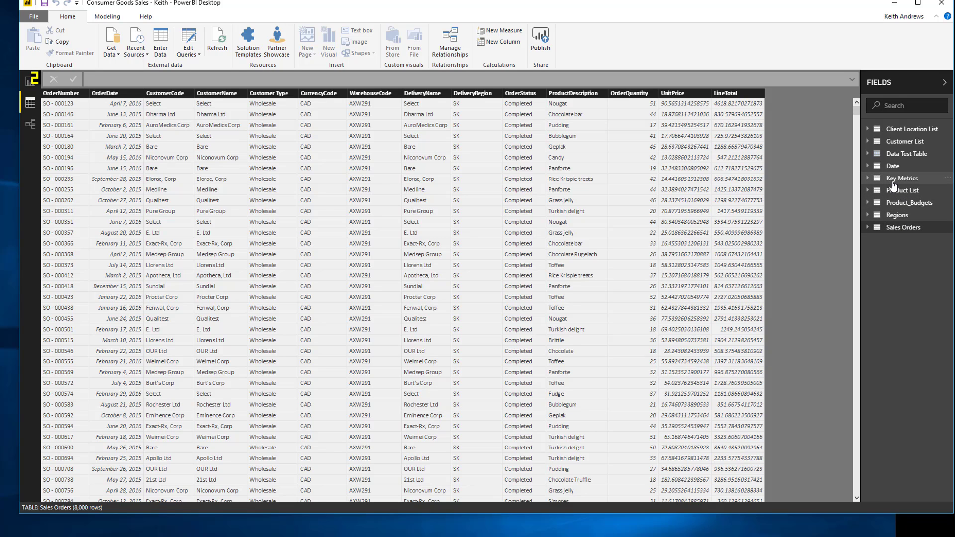
{"action": "left_click", "coordinate": [890, 144]}
{"action": "left_click", "coordinate": [890, 144]}
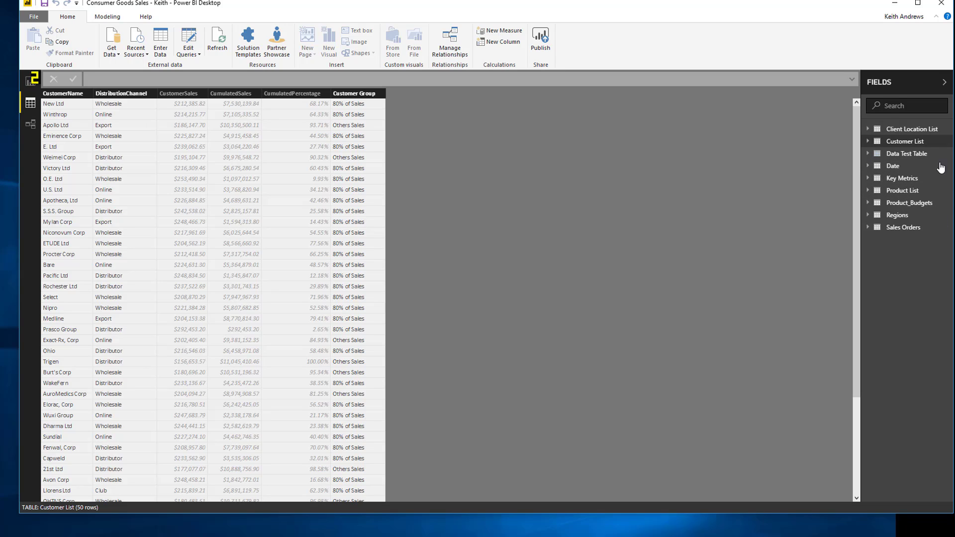
Examine the relationship between Sales Orders and Client Location List in the relationship diagram
{"action": "left_click", "coordinate": [29, 127]}
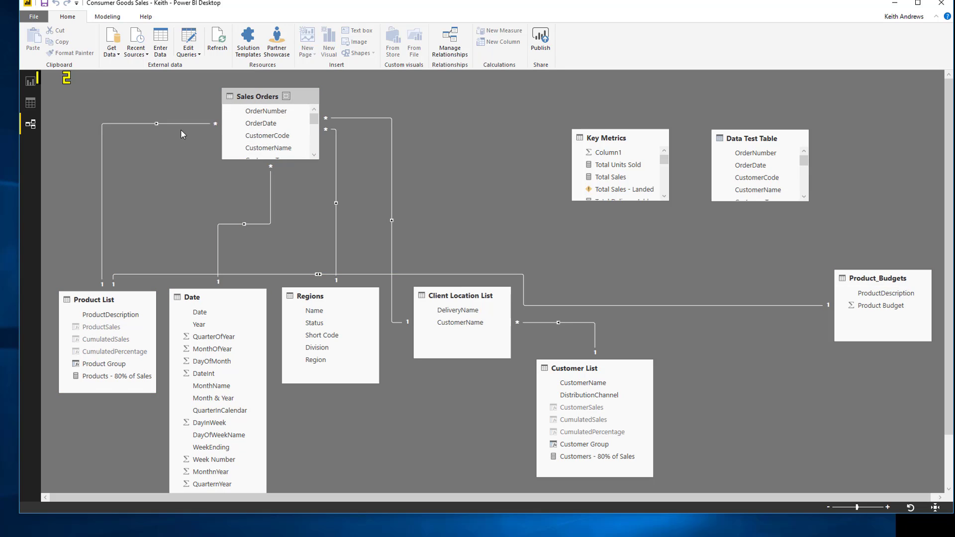
{"action": "left_click", "coordinate": [370, 118]}
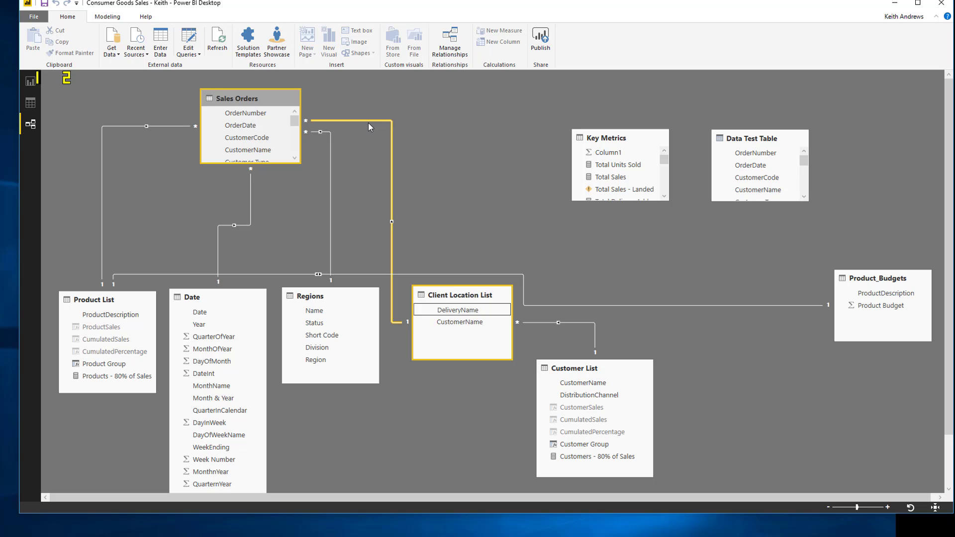
{"action": "left_click", "coordinate": [243, 113]}
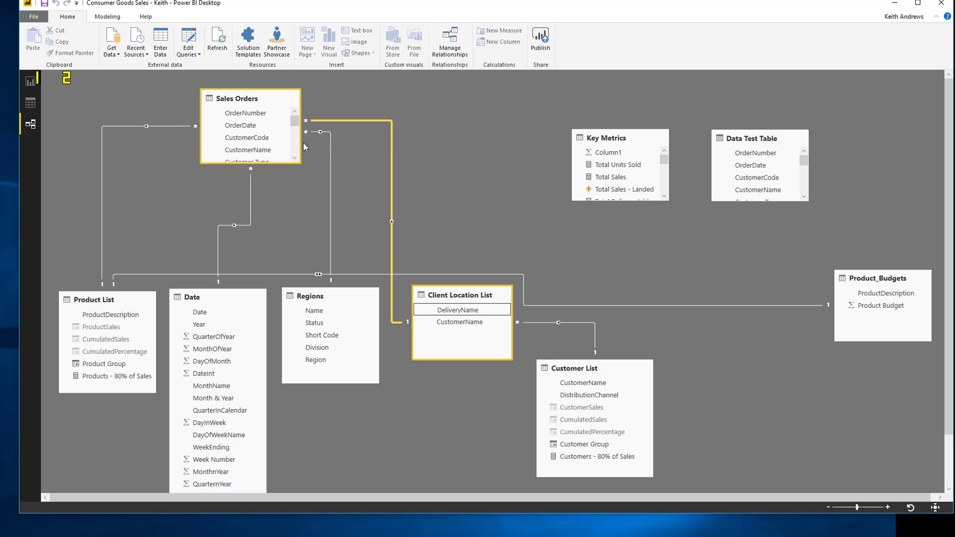
Resize the Sales Orders table in the diagram to show about six fields, and shift the window slightly
{"action": "left_click_drag", "start_coordinate": [266, 162], "coordinate": [265, 211]}
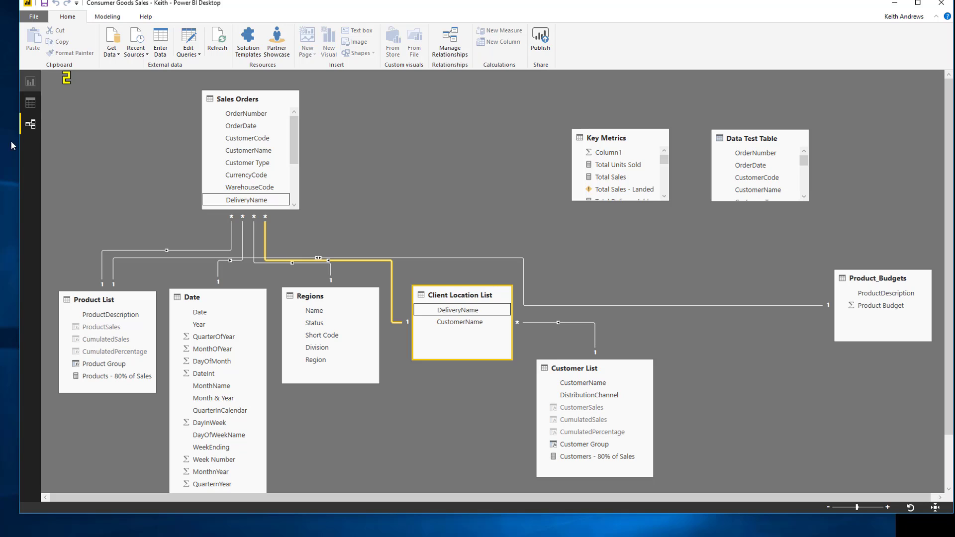
{"action": "left_click_drag", "start_coordinate": [460, 323], "coordinate": [466, 332]}
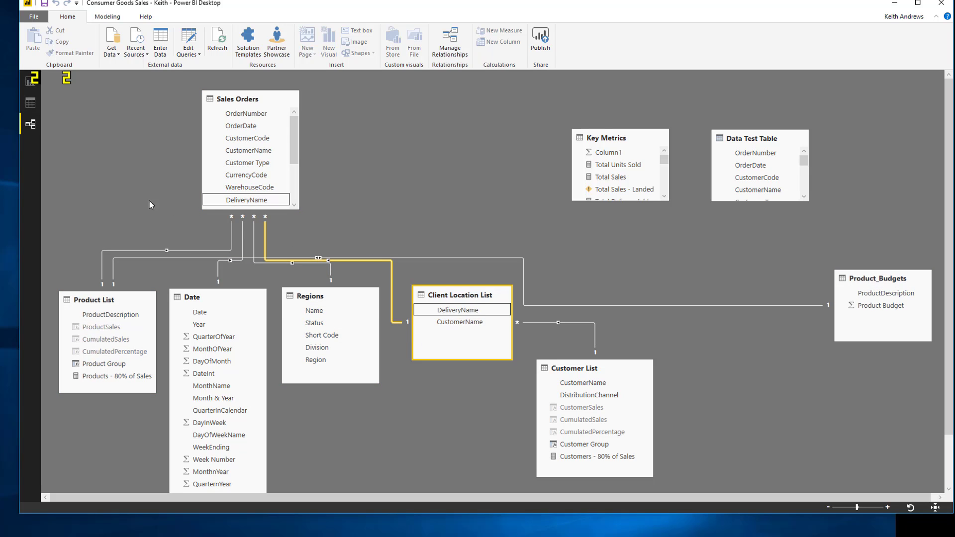
{"action": "left_click_drag", "start_coordinate": [215, 210], "coordinate": [215, 179]}
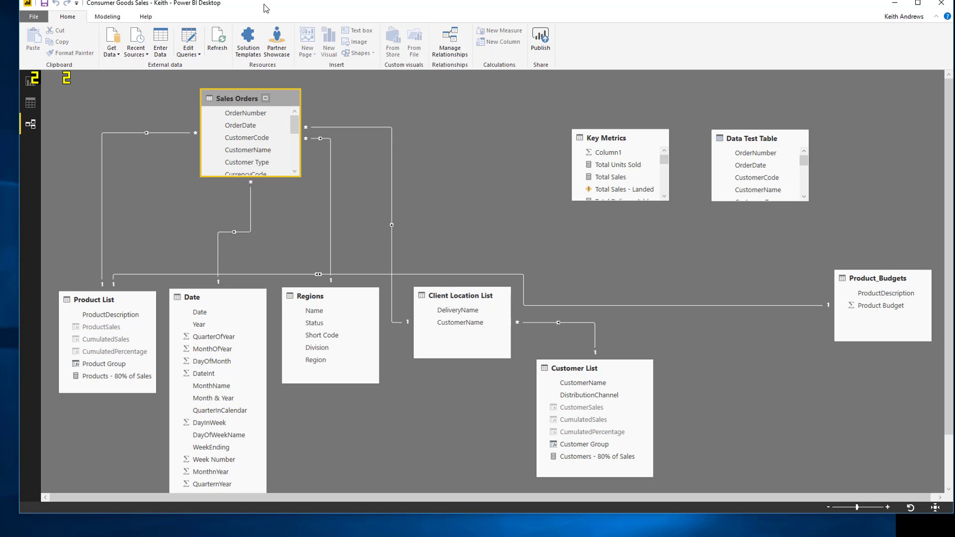
{"action": "left_click_drag", "start_coordinate": [262, 5], "coordinate": [256, 4]}
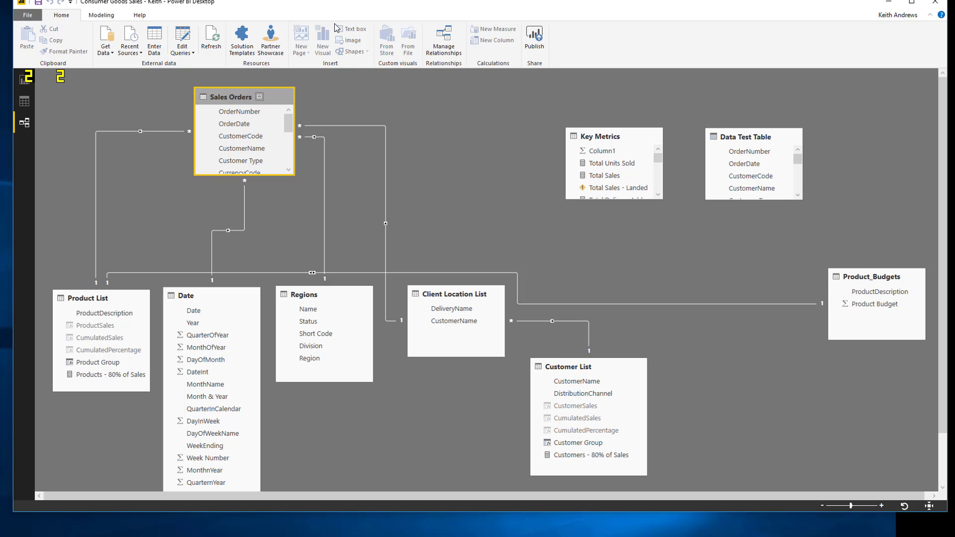
Review the settings and cardinality options of the Sales Orders to Client Location List relationship, and close it without changes
{"action": "left_click", "coordinate": [384, 195]}
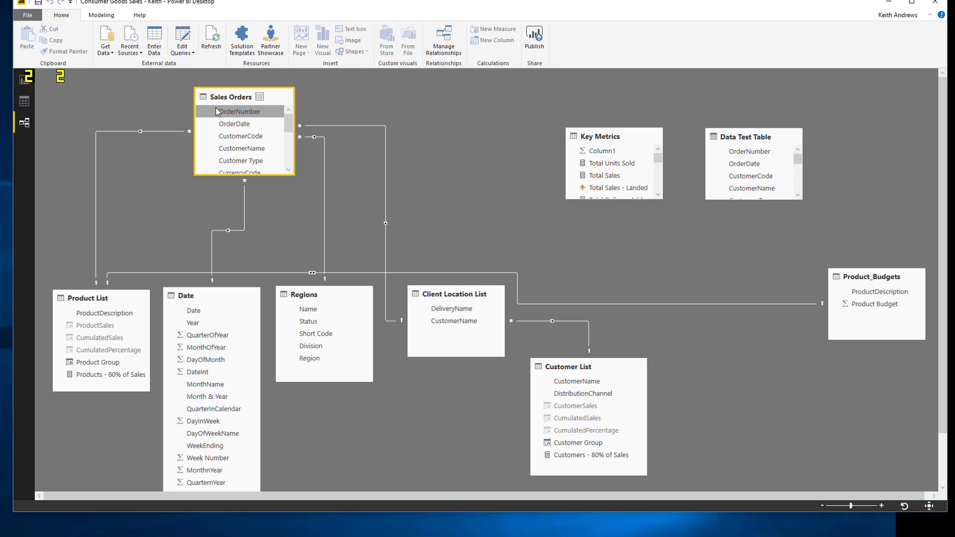
{"action": "left_click_drag", "start_coordinate": [216, 111], "coordinate": [580, 140]}
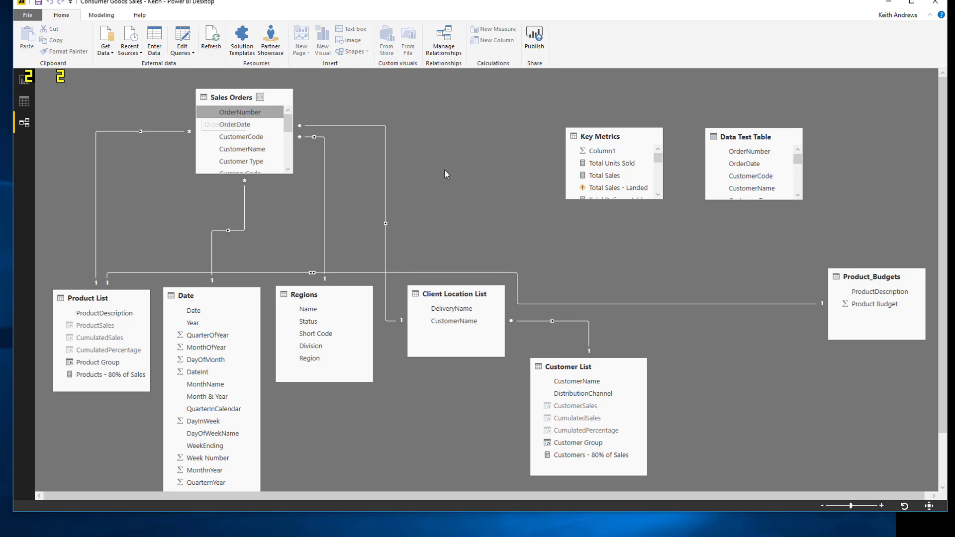
{"action": "double_click", "coordinate": [347, 125]}
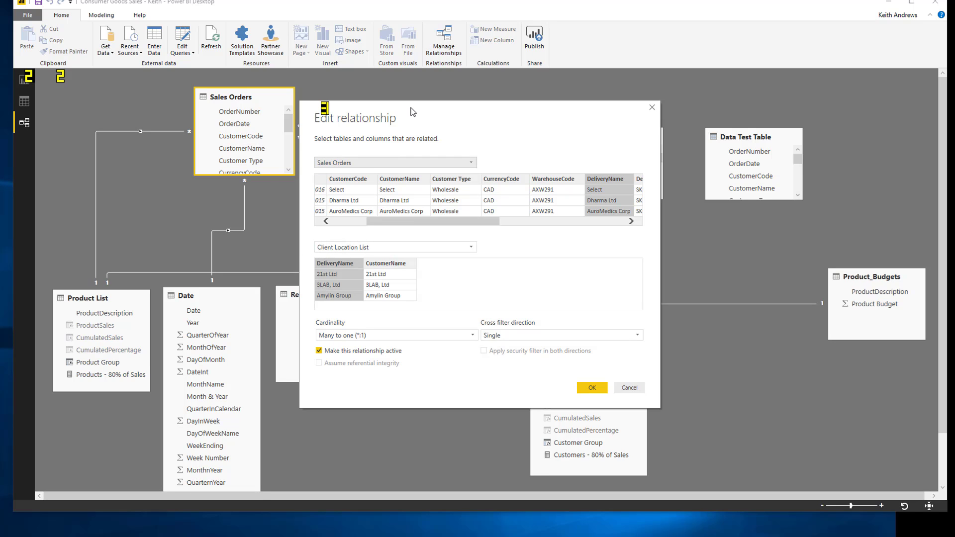
{"action": "left_click_drag", "start_coordinate": [410, 112], "coordinate": [139, 201]}
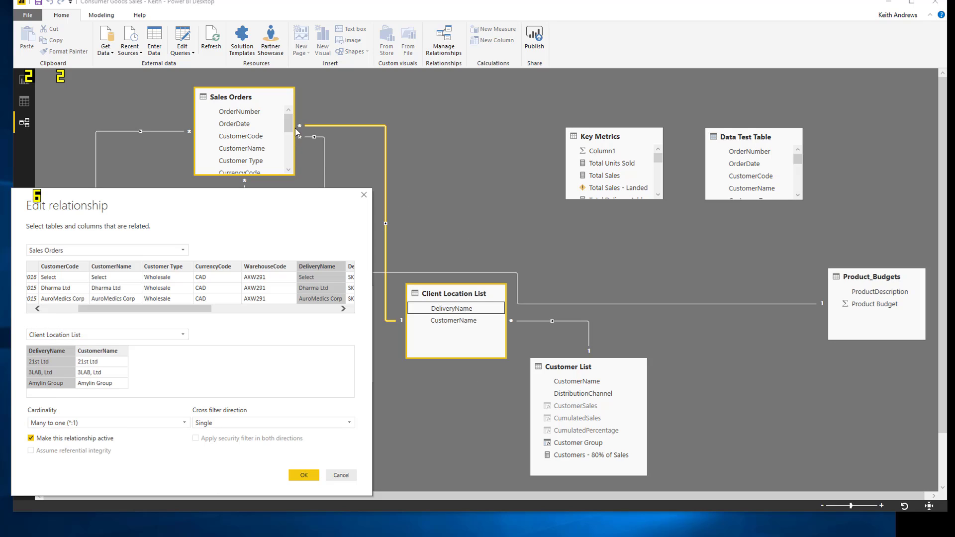
{"action": "left_click", "coordinate": [104, 423]}
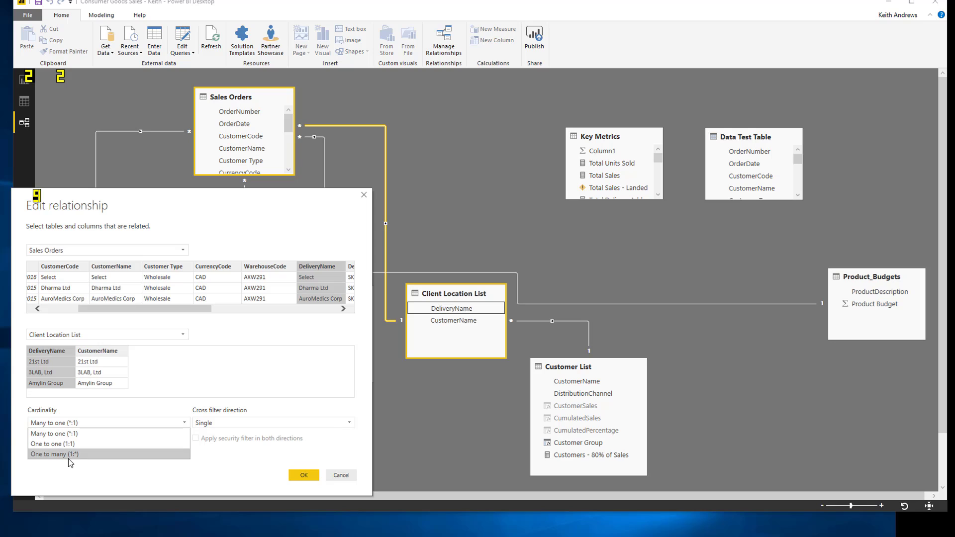
{"action": "left_click", "coordinate": [175, 479]}
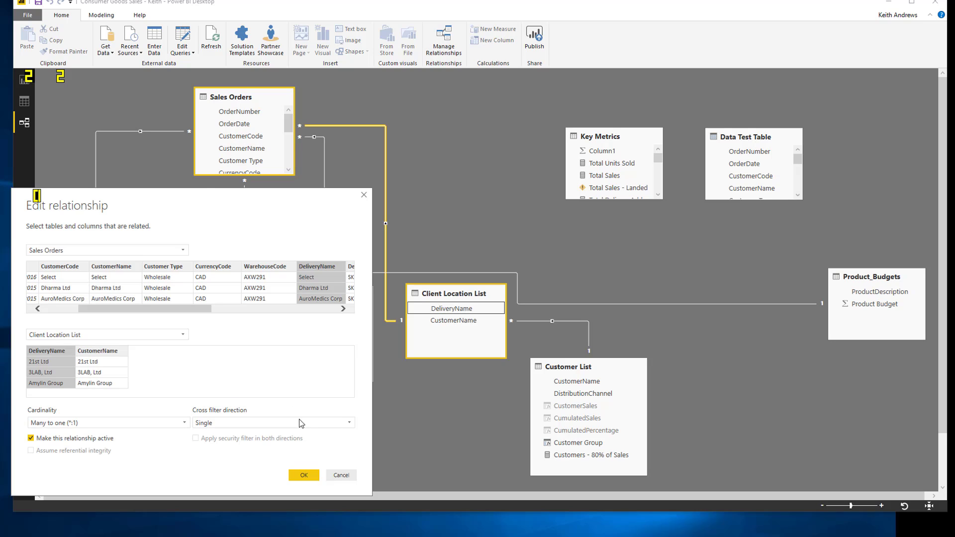
{"action": "left_click", "coordinate": [341, 475]}
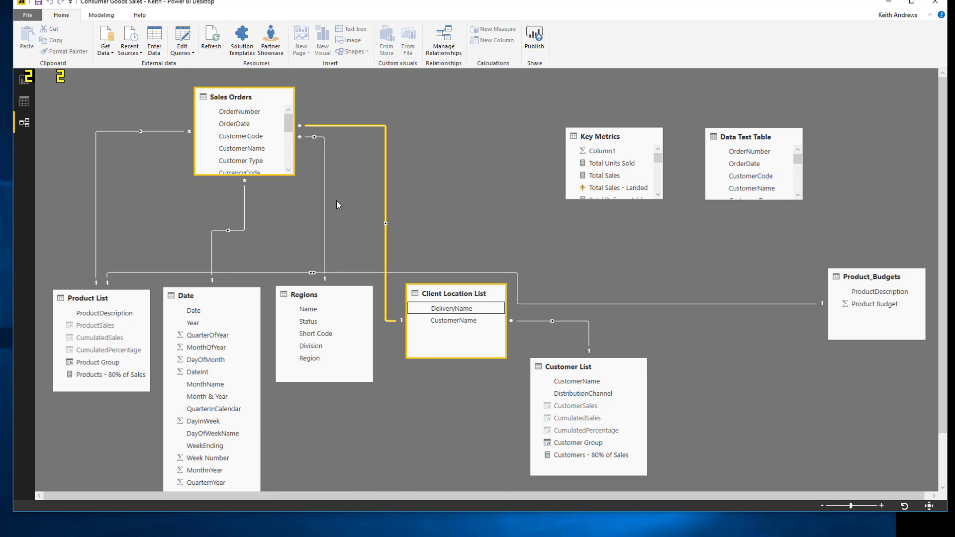
Move the Total Sales by Short Code pie chart on Page 1 slightly so it lines up above the treemap
{"action": "left_click", "coordinate": [24, 81]}
{"action": "left_click", "coordinate": [267, 491]}
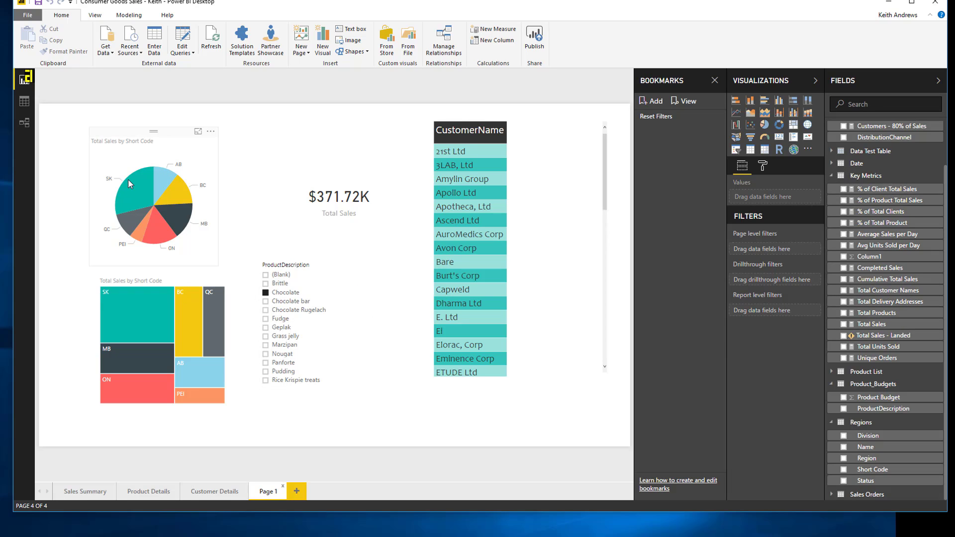
{"action": "left_click", "coordinate": [133, 139]}
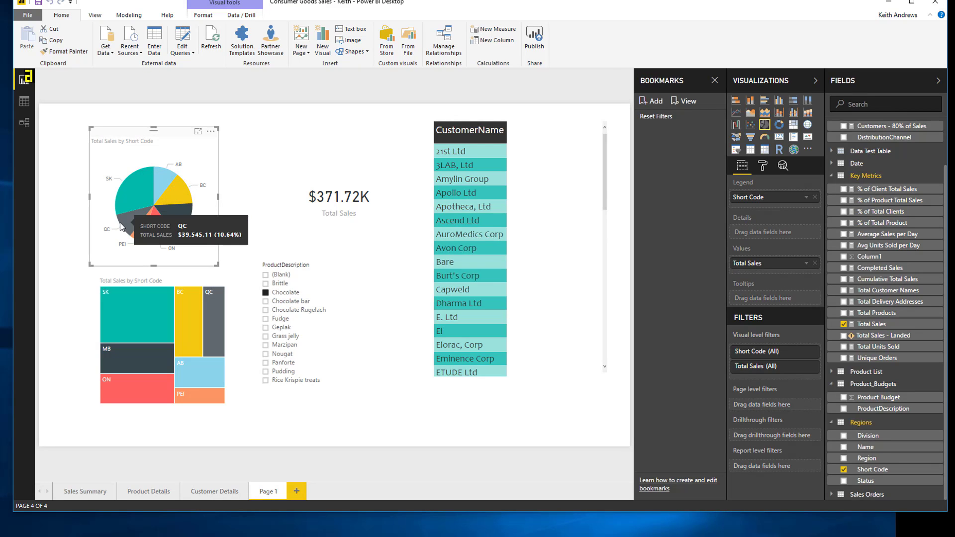
{"action": "left_click_drag", "start_coordinate": [153, 134], "coordinate": [164, 130]}
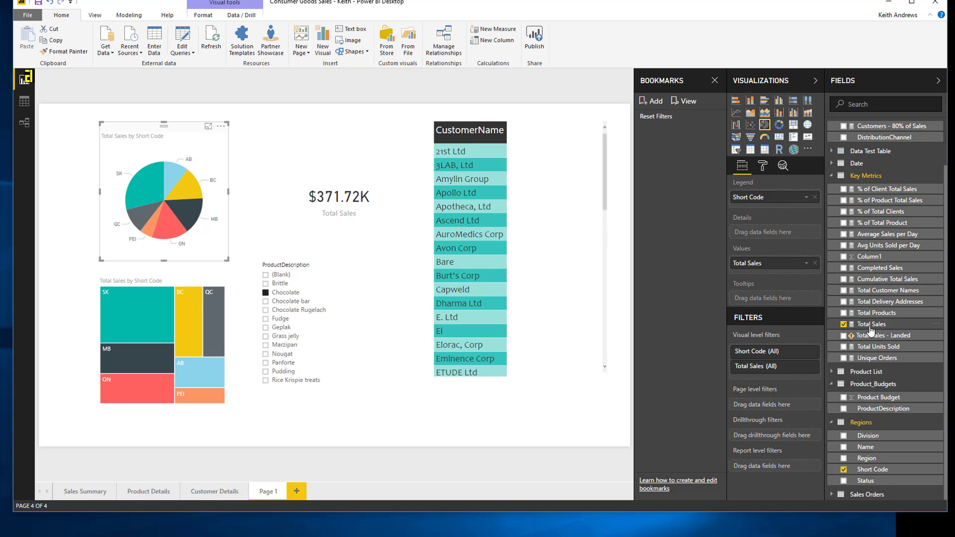
Look through the Sales Orders fields, and collapse the Regions and Sales Orders tables in the field list
{"action": "left_click", "coordinate": [860, 495]}
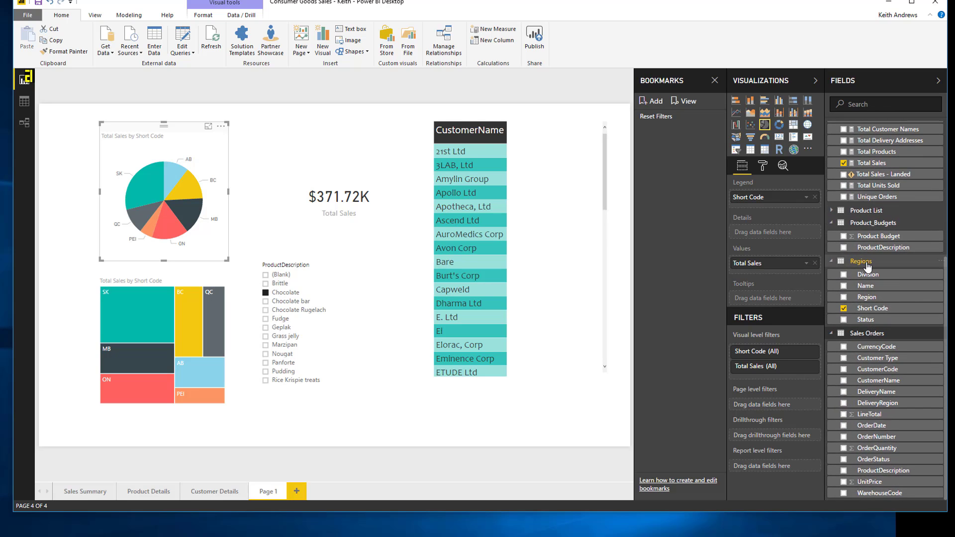
{"action": "left_click", "coordinate": [867, 263]}
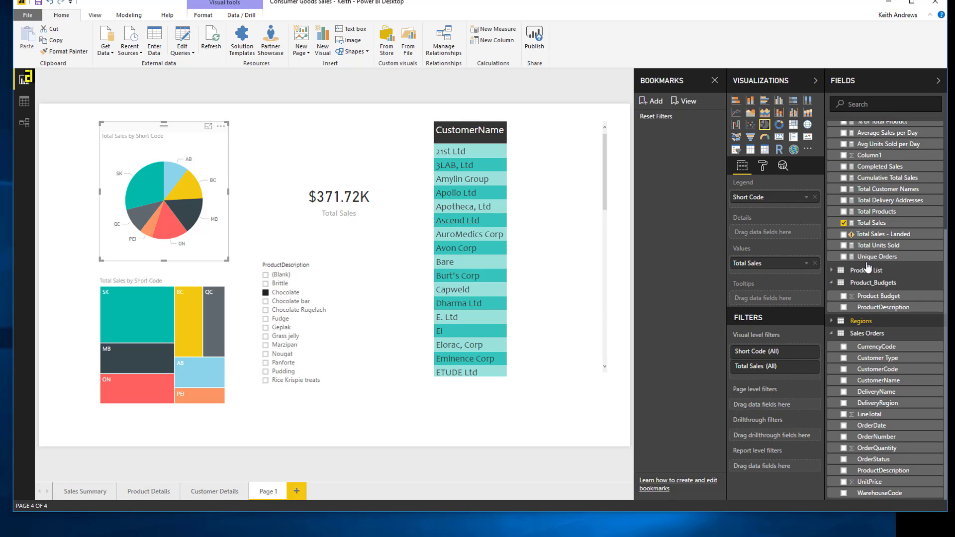
{"action": "left_click", "coordinate": [856, 332]}
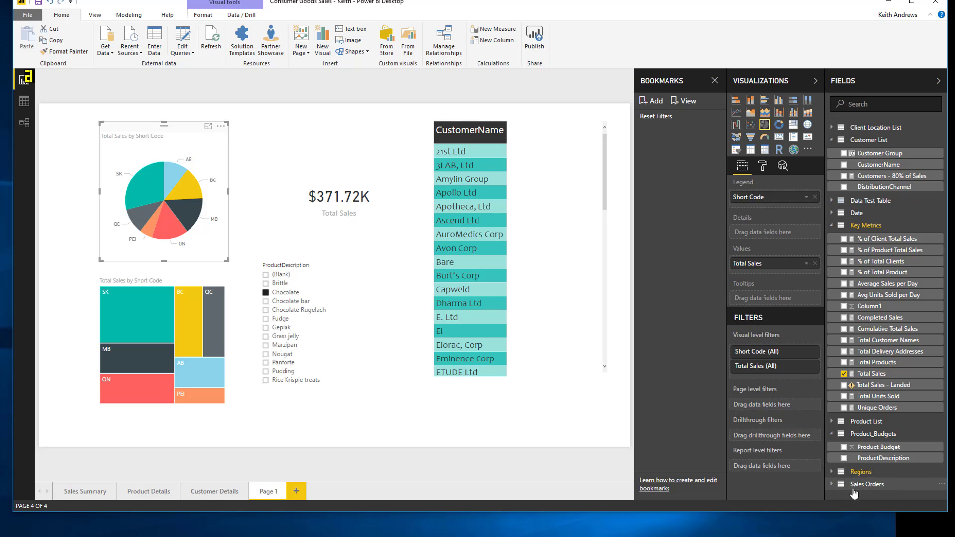
Examine the Regions and Sales Orders tables in the relationship diagram against the pie chart and treemap on Page 1
{"action": "left_click", "coordinate": [25, 122]}
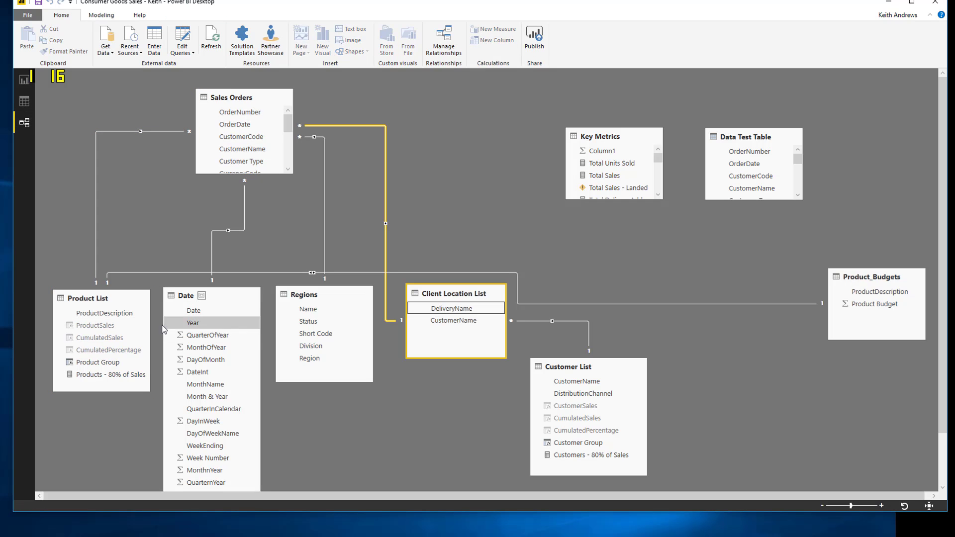
{"action": "left_click", "coordinate": [315, 294]}
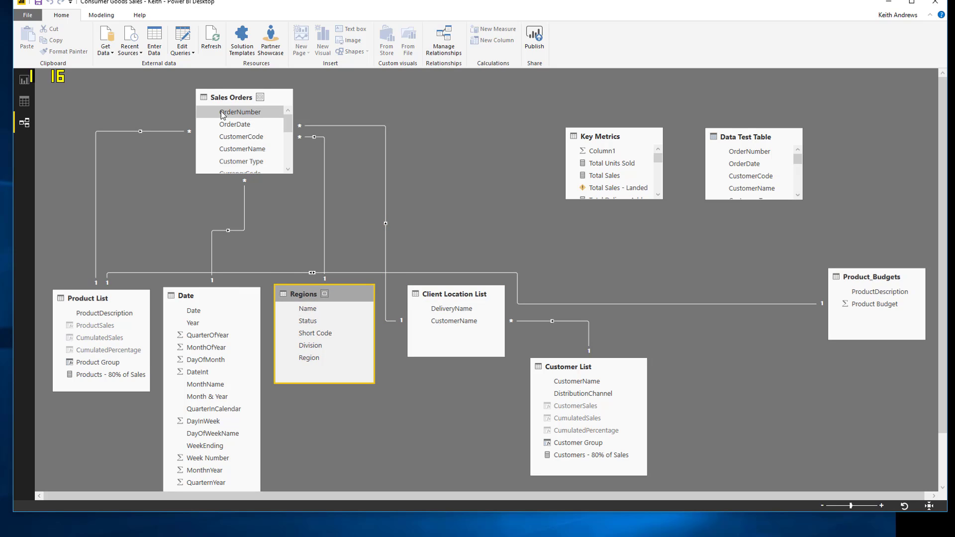
{"action": "left_click", "coordinate": [225, 98]}
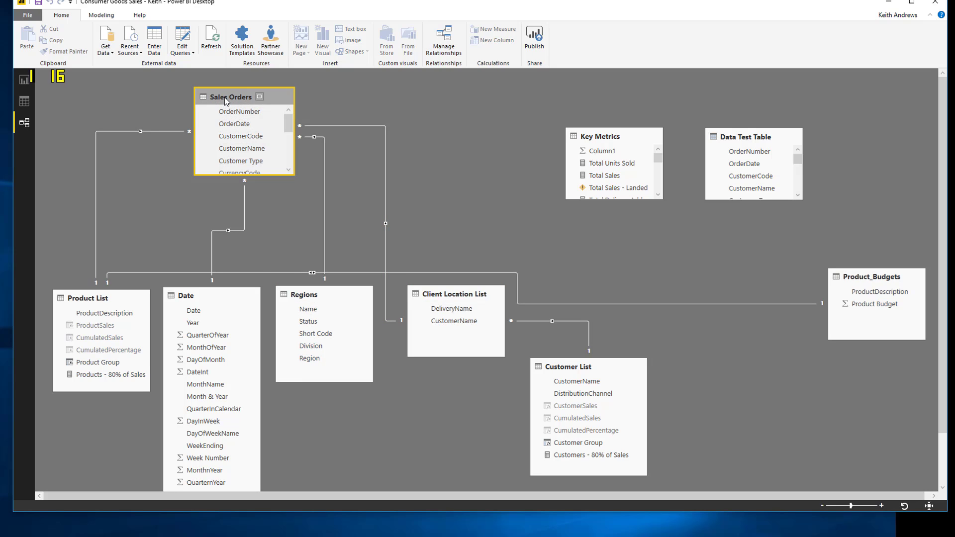
{"action": "left_click", "coordinate": [25, 79]}
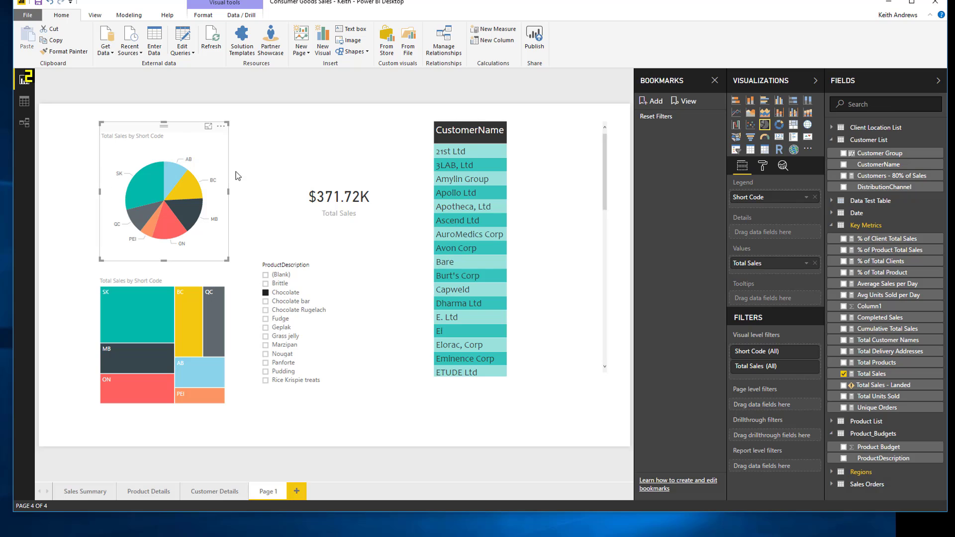
{"action": "mouse_move", "coordinate": [165, 223]}
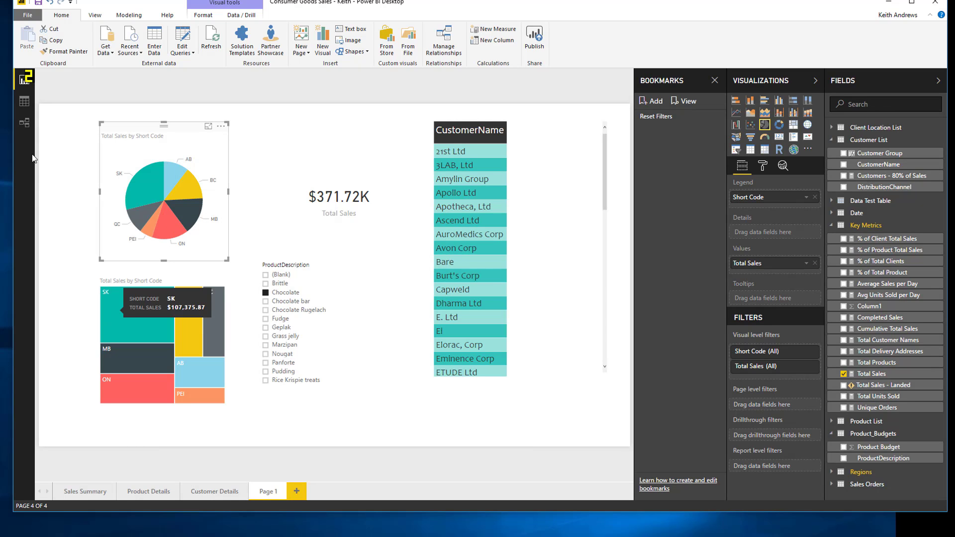
Revisit the Sales Orders relationships and the ProductDescription slicer, and open the data view of the tables
{"action": "left_click", "coordinate": [22, 123]}
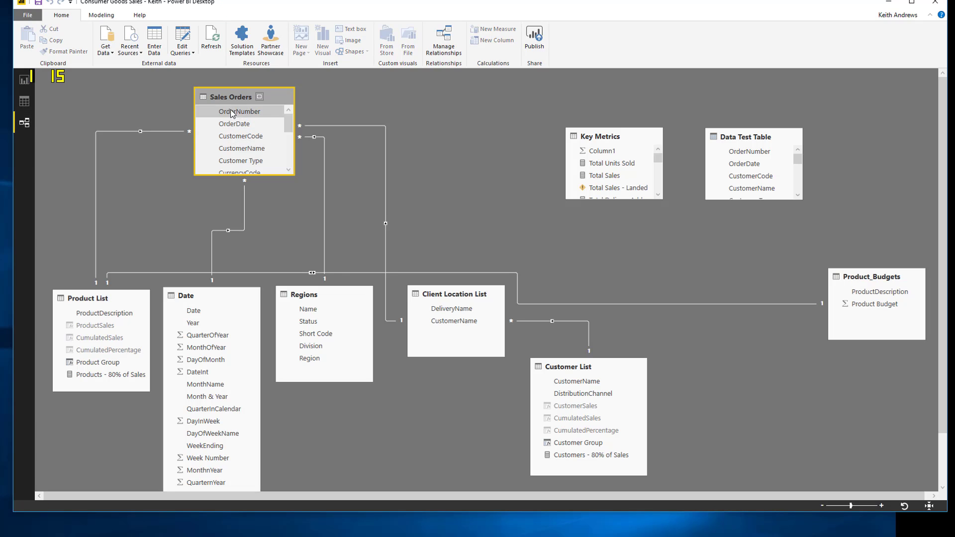
{"action": "left_click", "coordinate": [24, 80]}
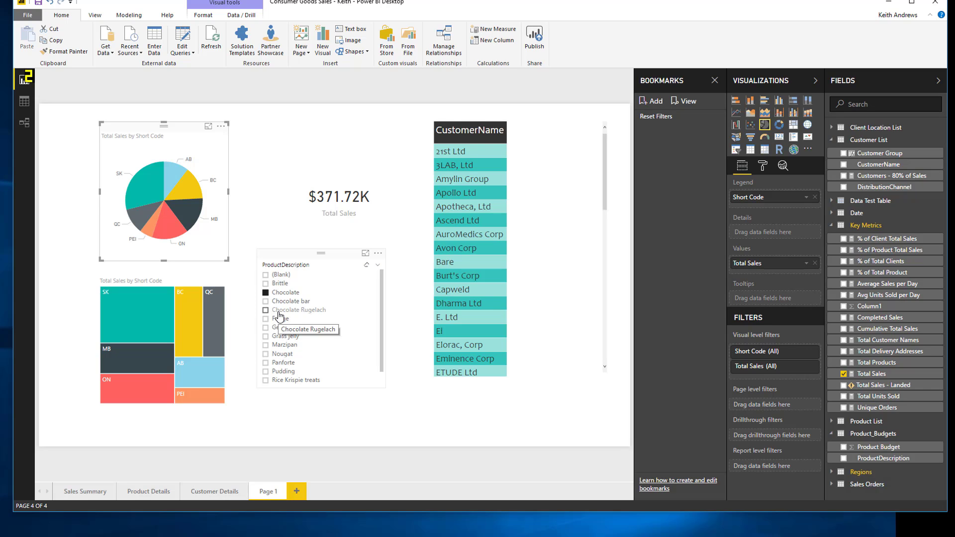
{"action": "left_click", "coordinate": [23, 103]}
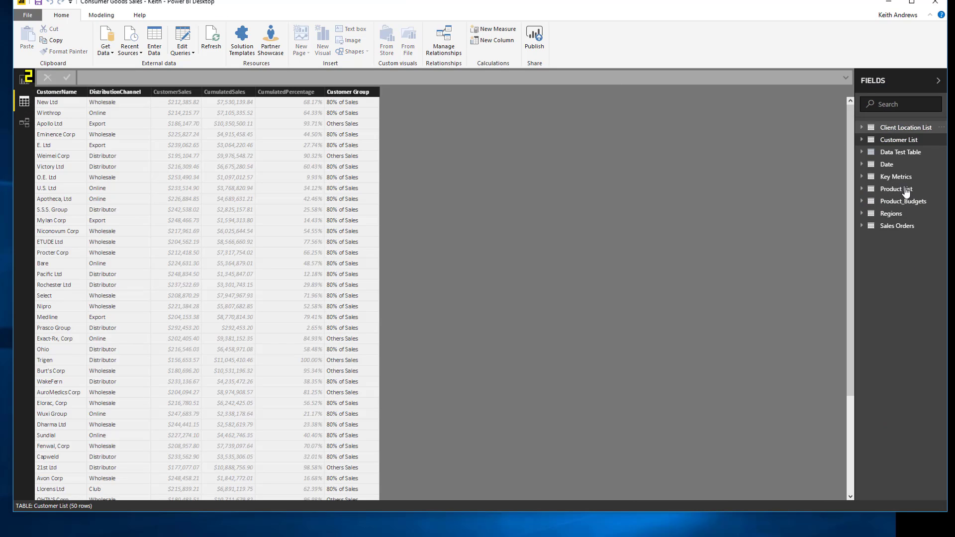